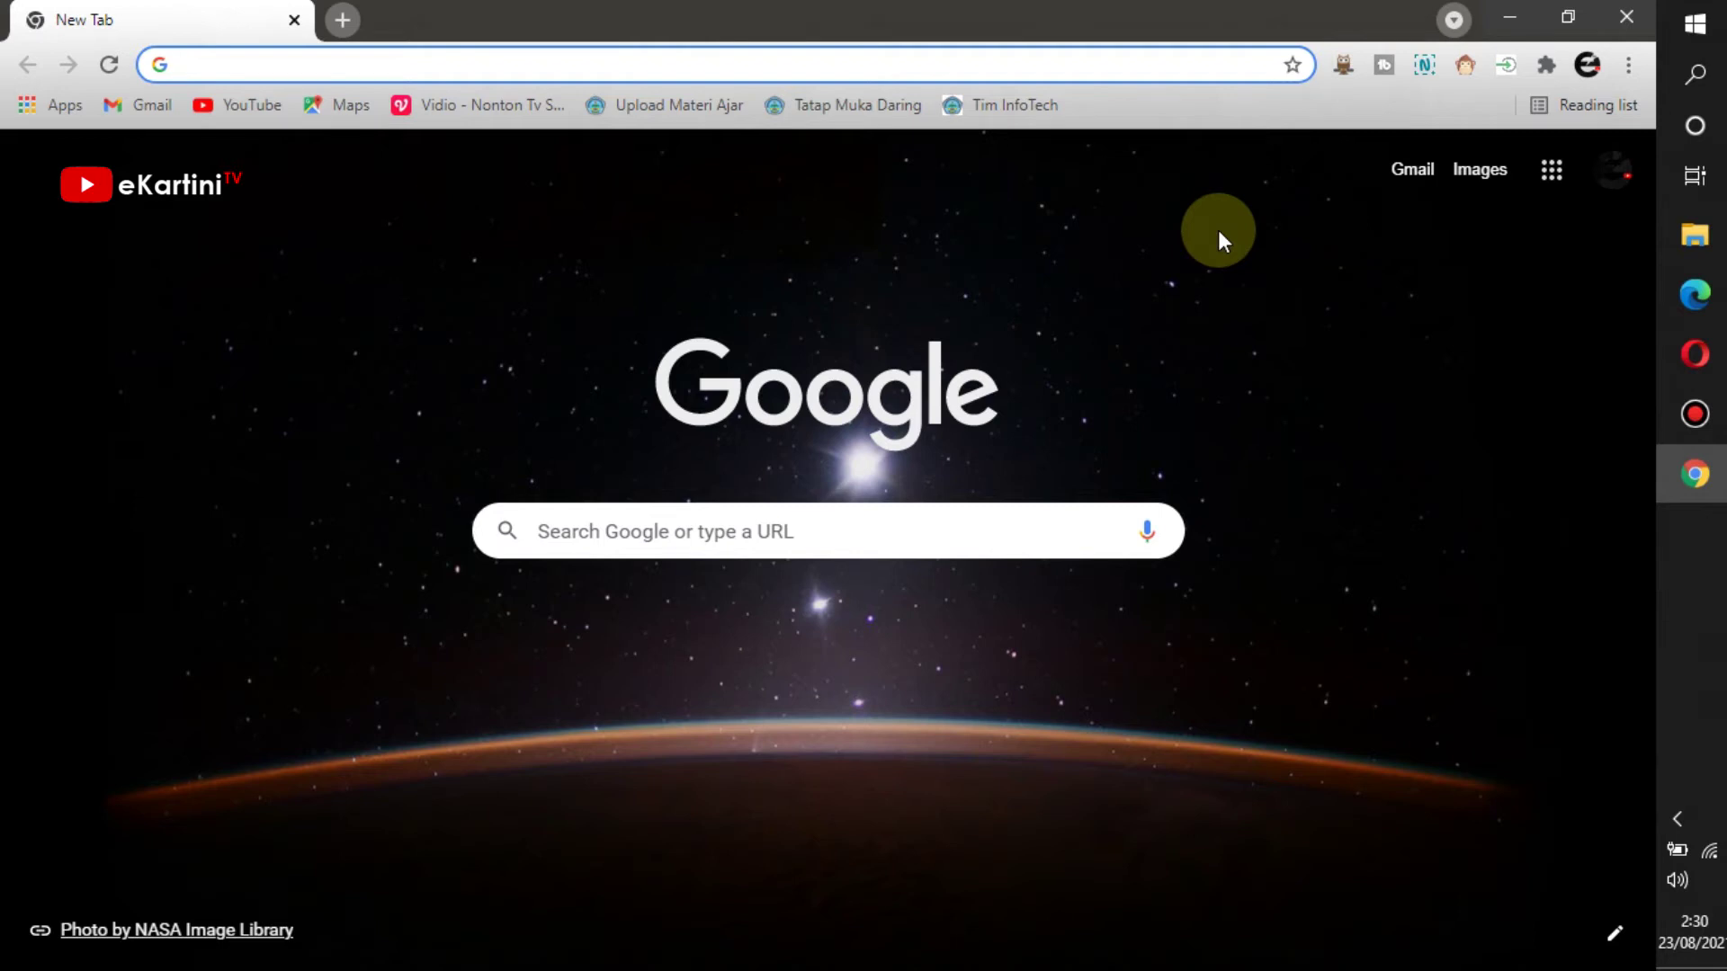
- Search the web for 'CHROME WEB STORE' and open the Chrome Web Store result
text(CHR)
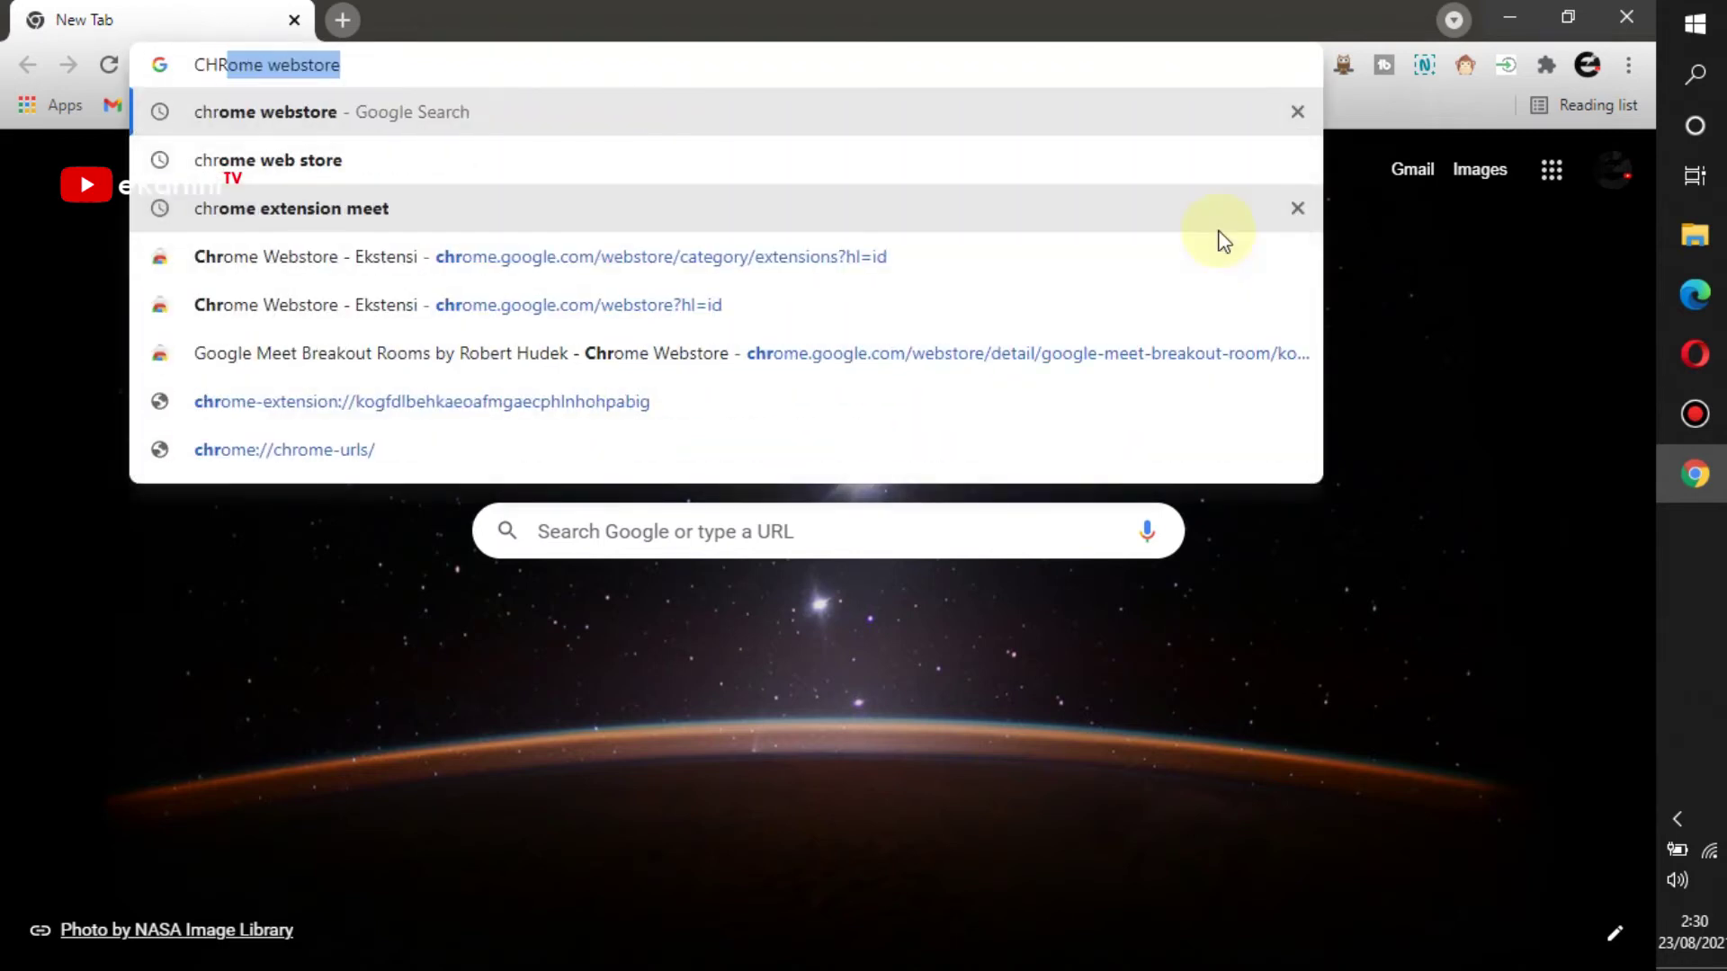
text(OME )
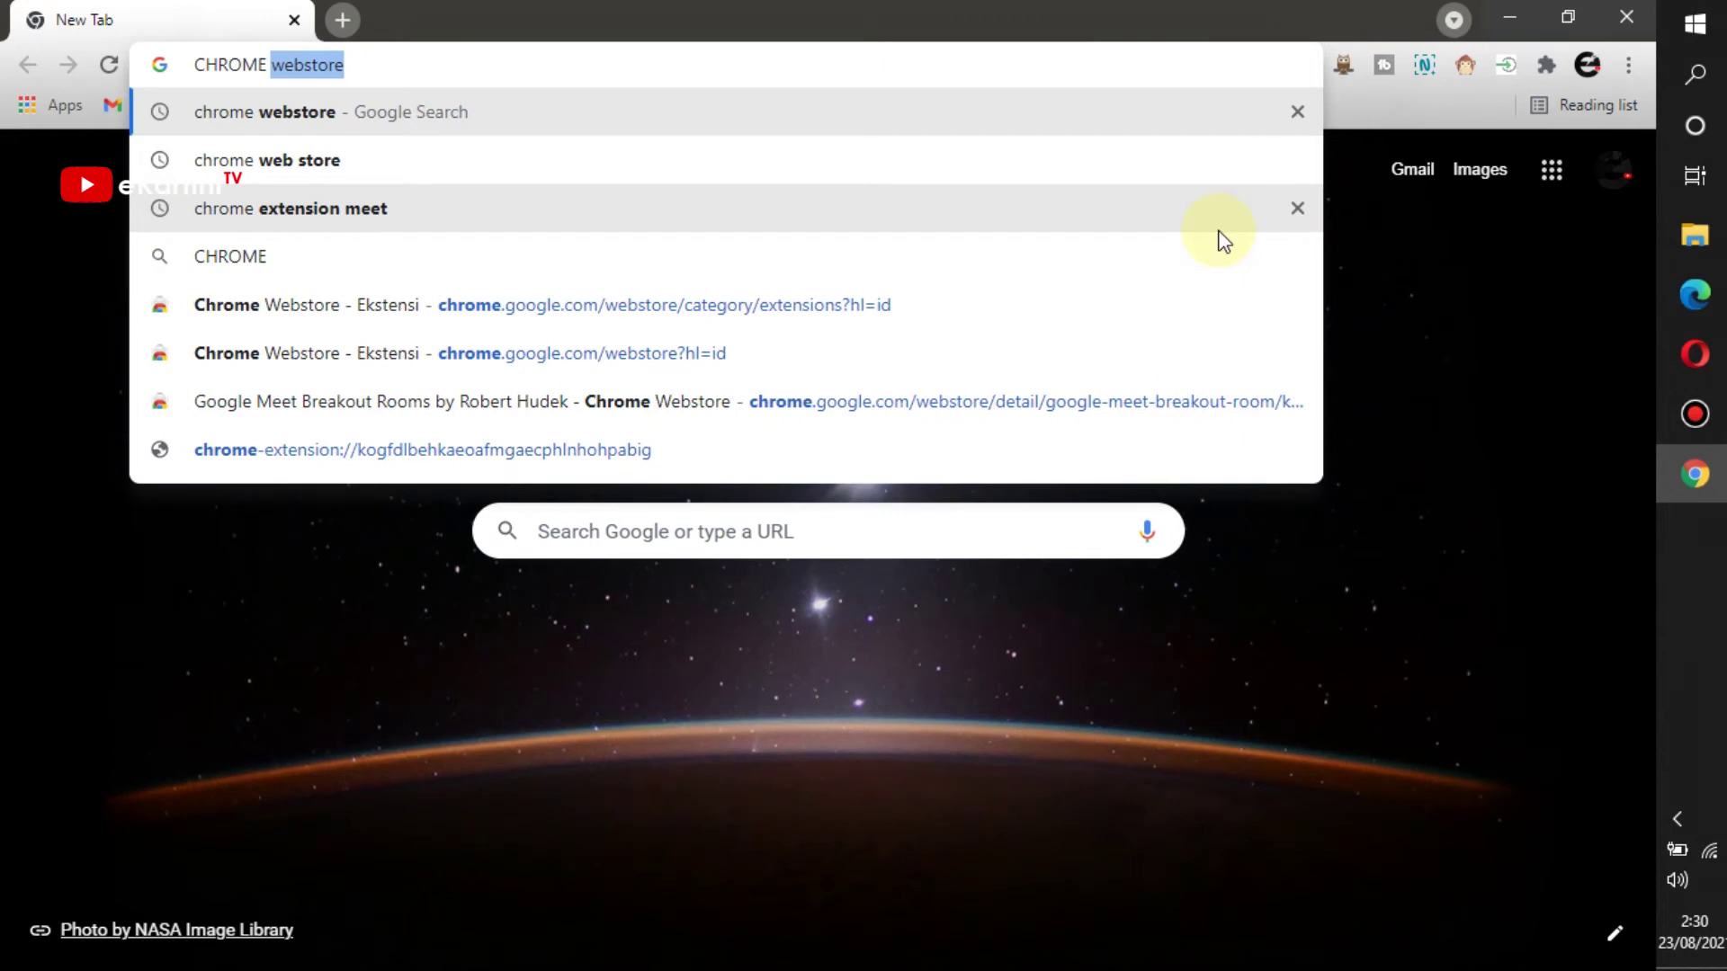
text(WEB STORE)
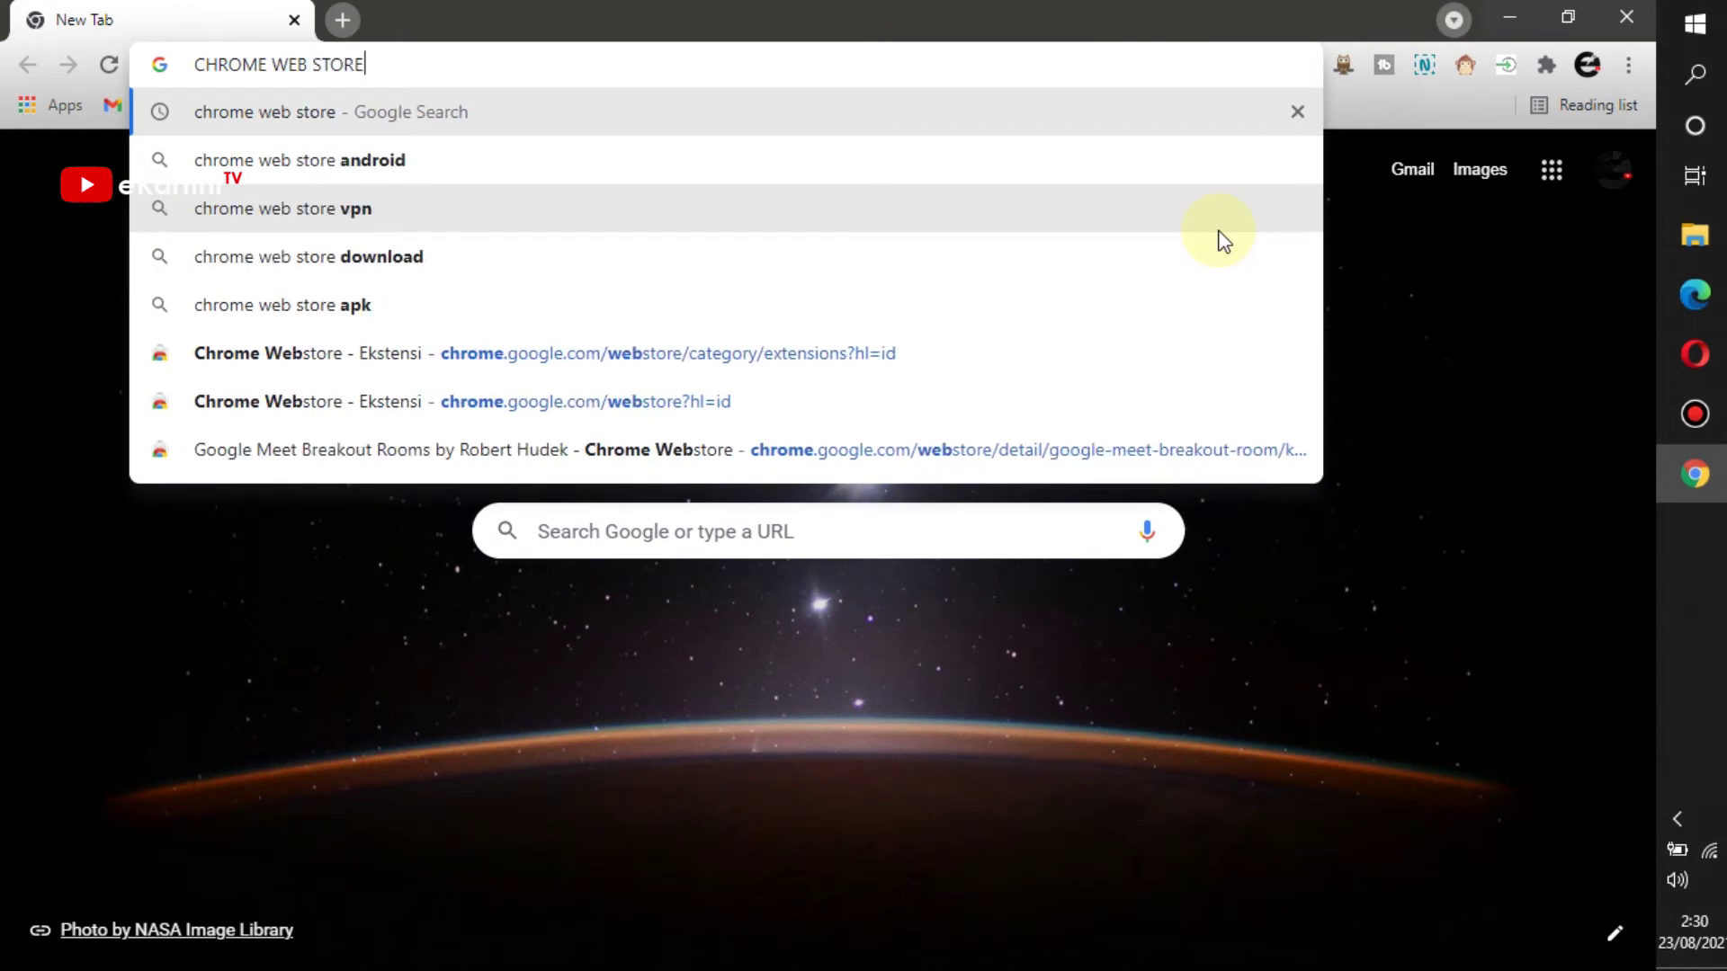
key(Return)
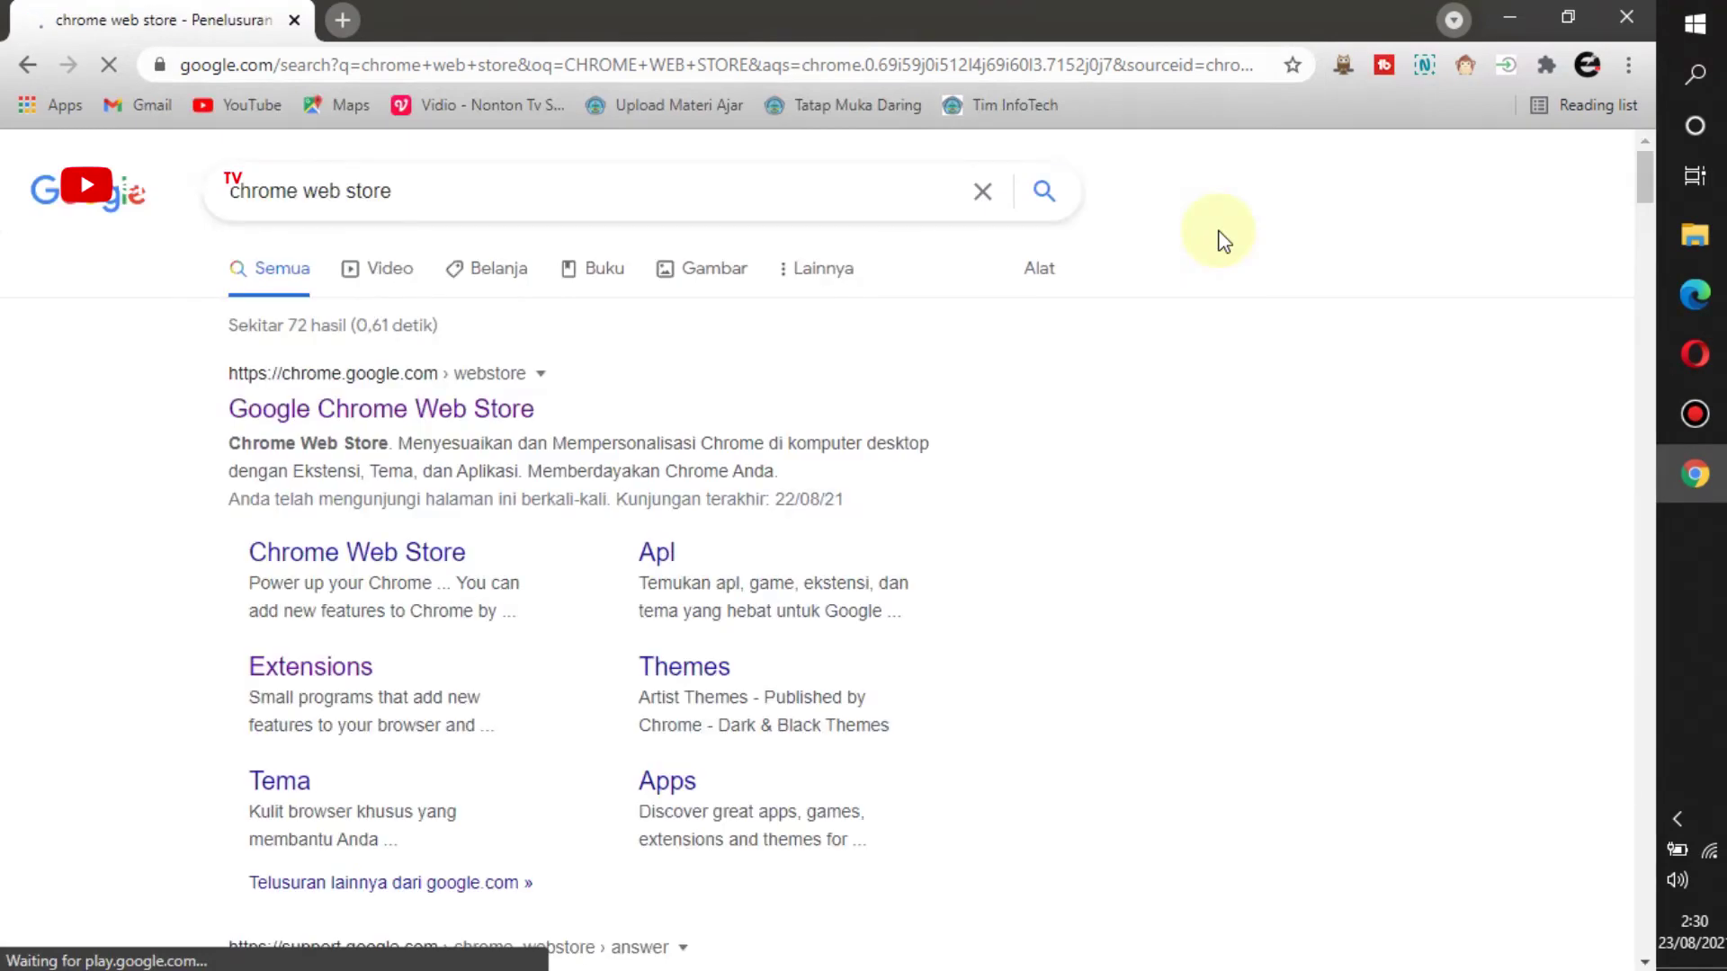
click(526, 407)
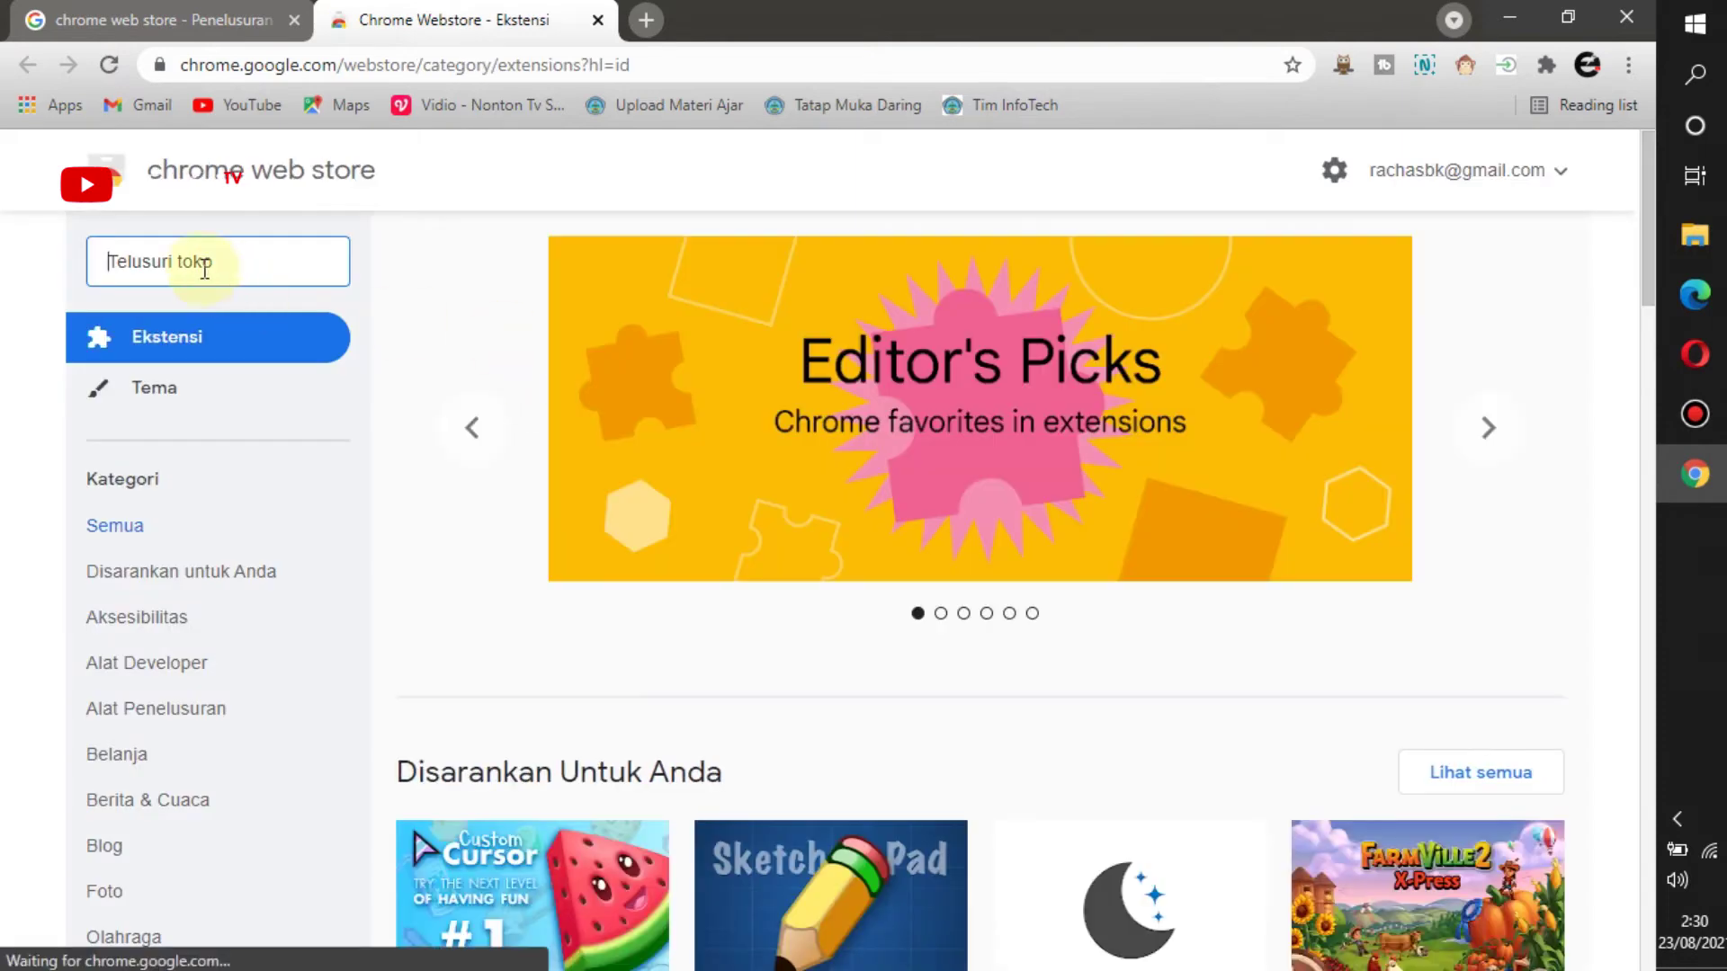
- Search the store for 'meet breakout rooms' using the suggested completion
text(MEETBREA)
text(KOUT ROOMS)
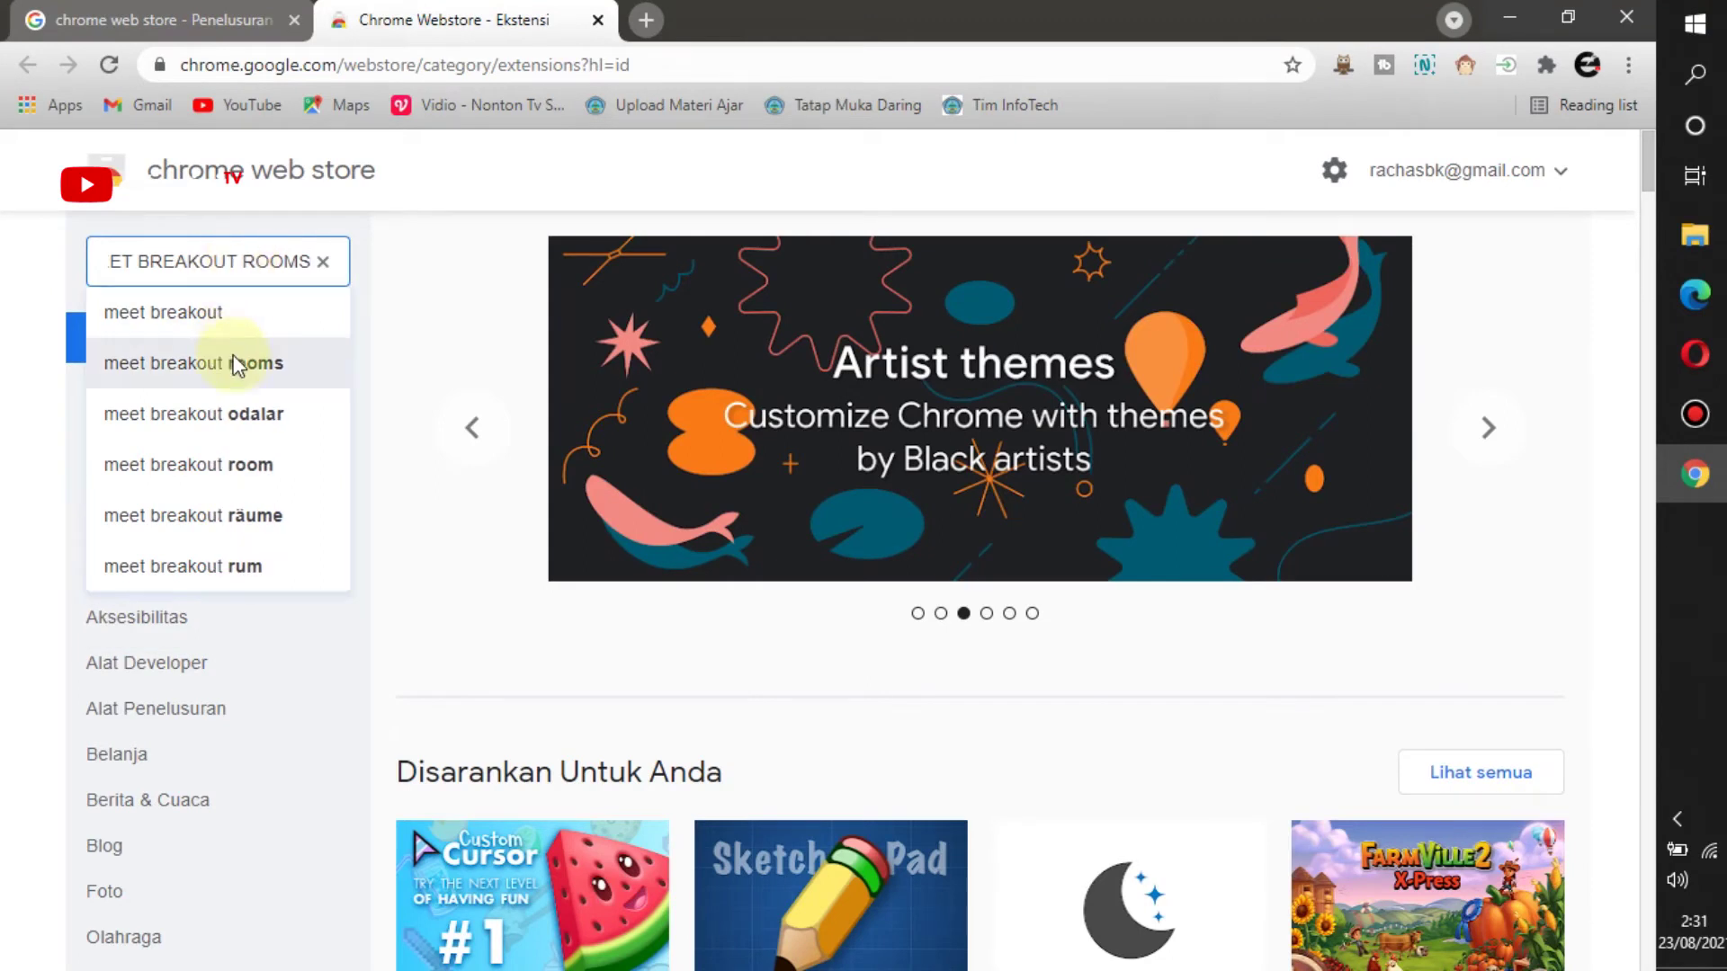
click(243, 322)
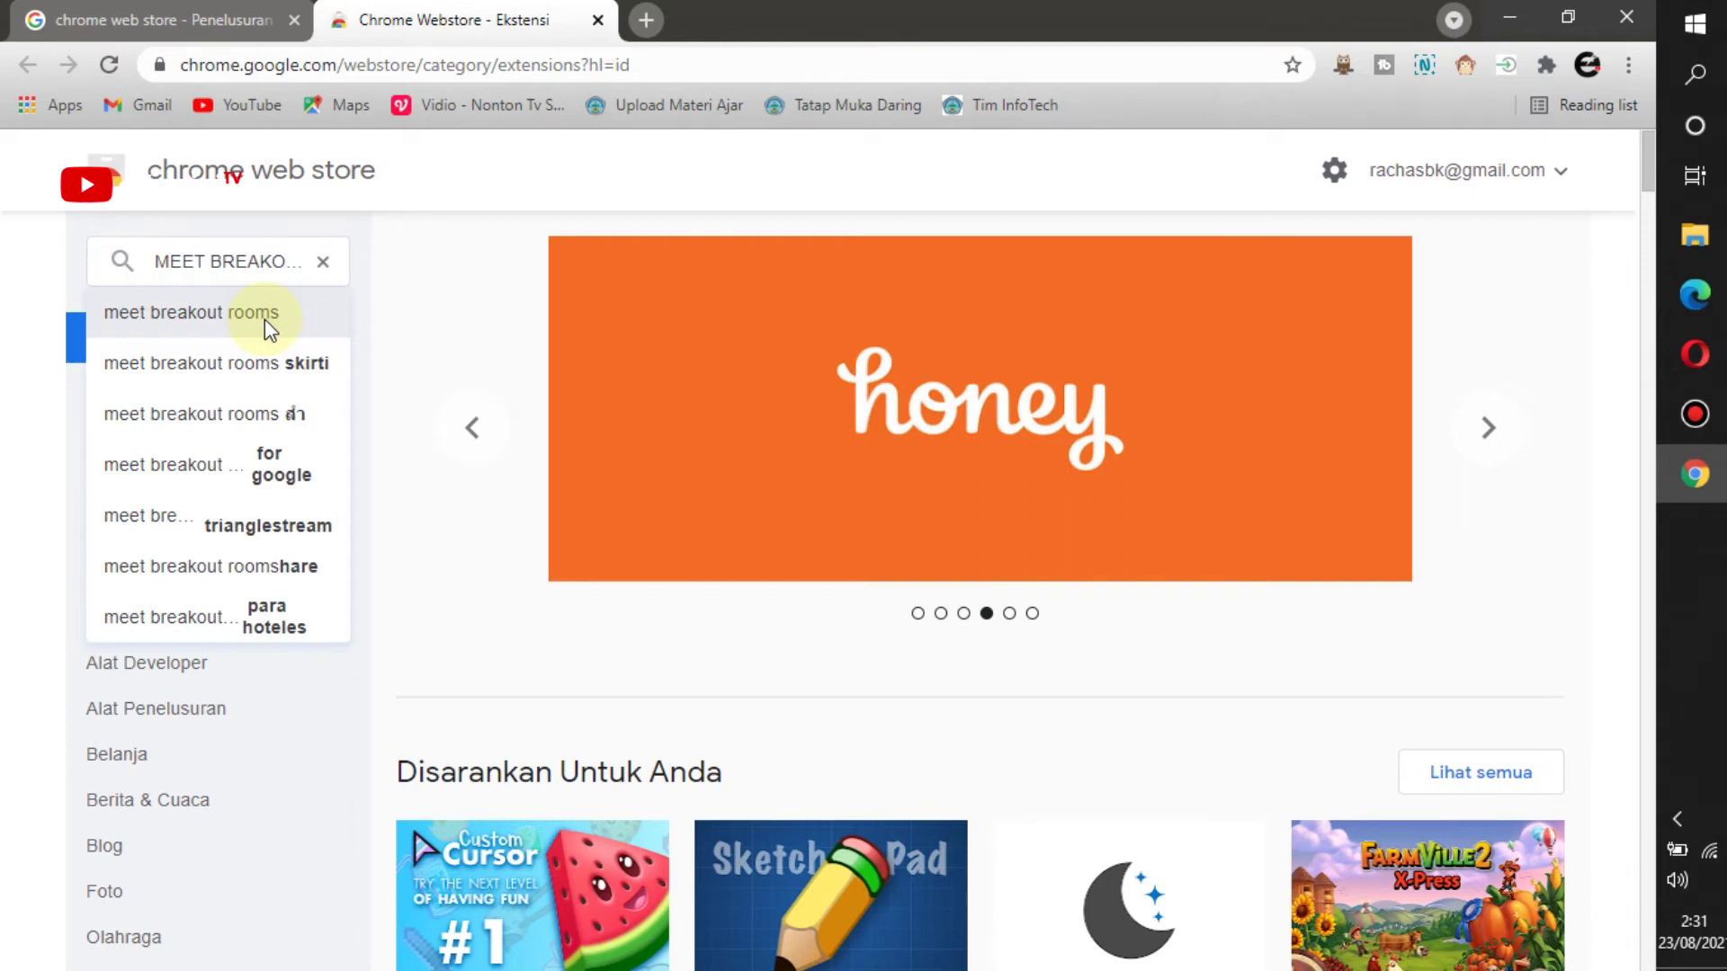
click(266, 322)
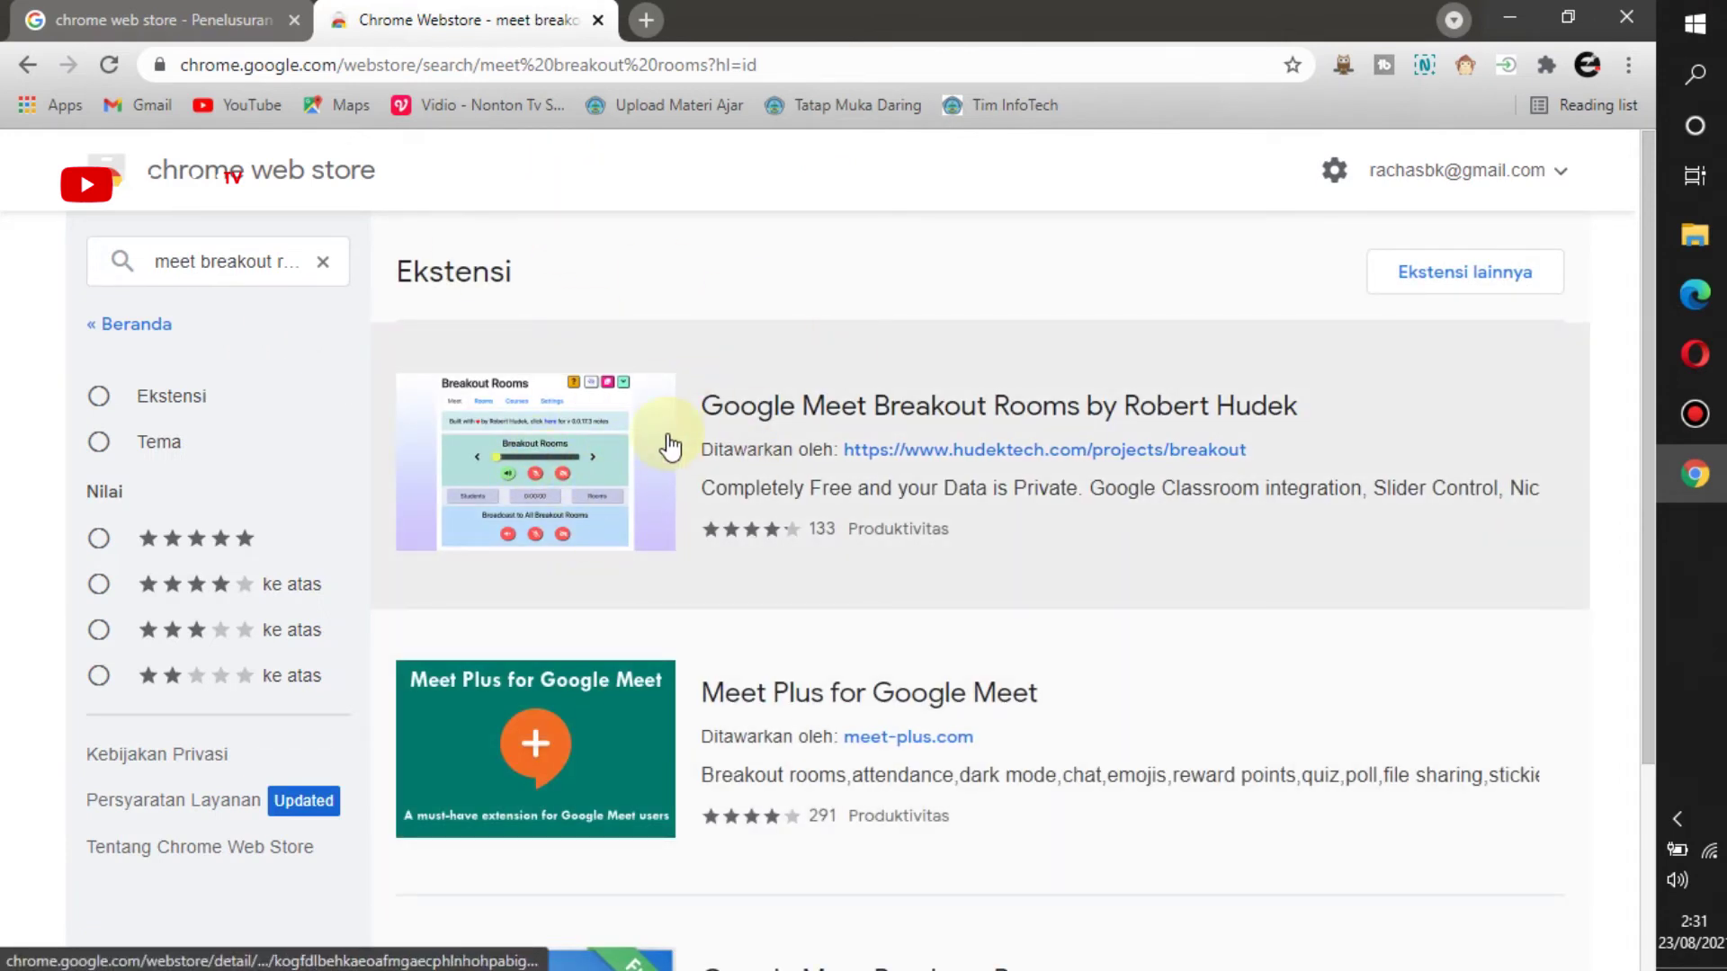
- Install the Google Meet Breakout Rooms extension from its store page
click(1185, 429)
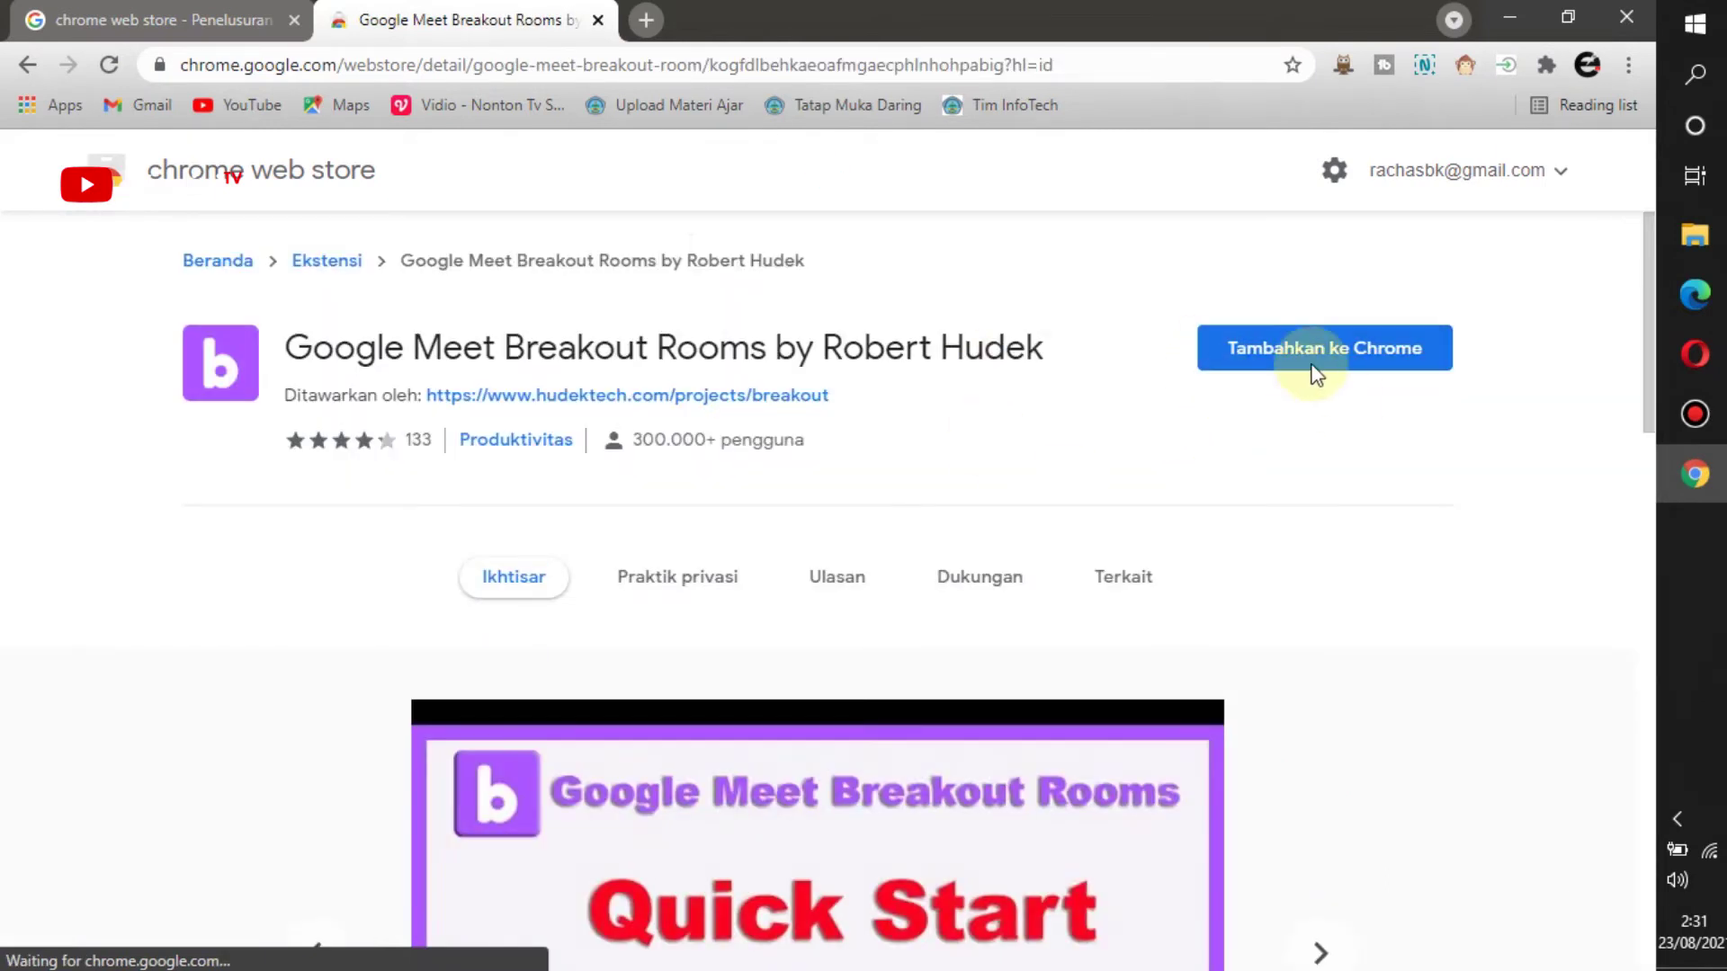
click(1309, 356)
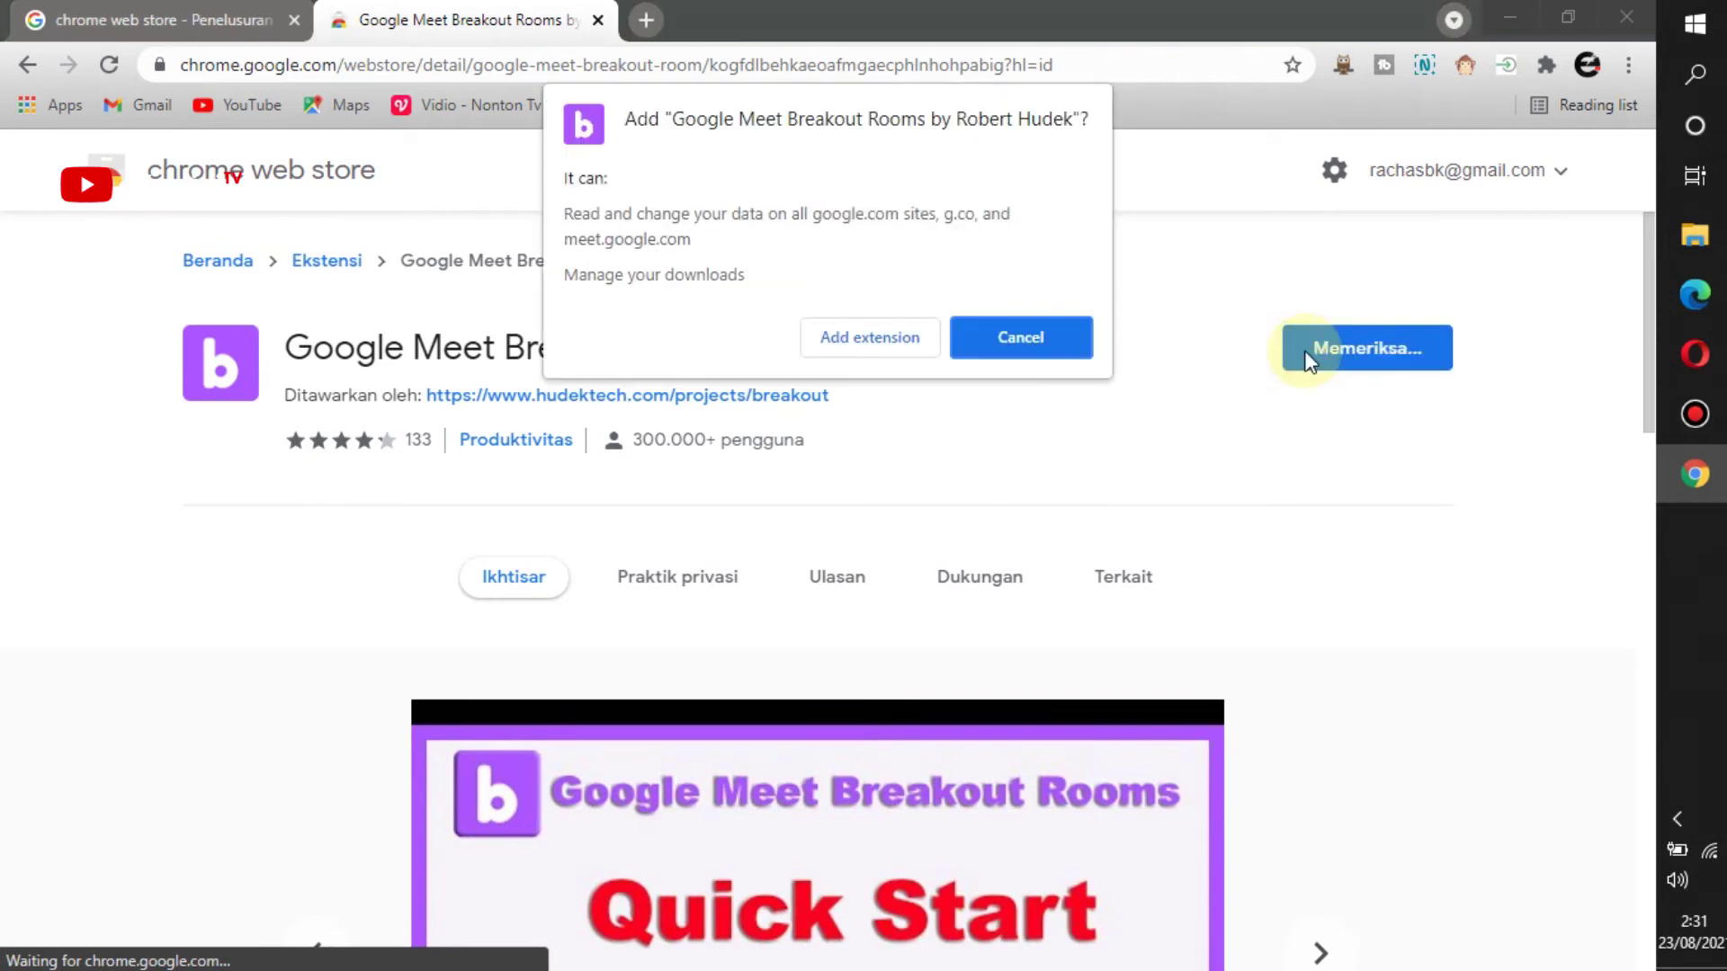
click(889, 337)
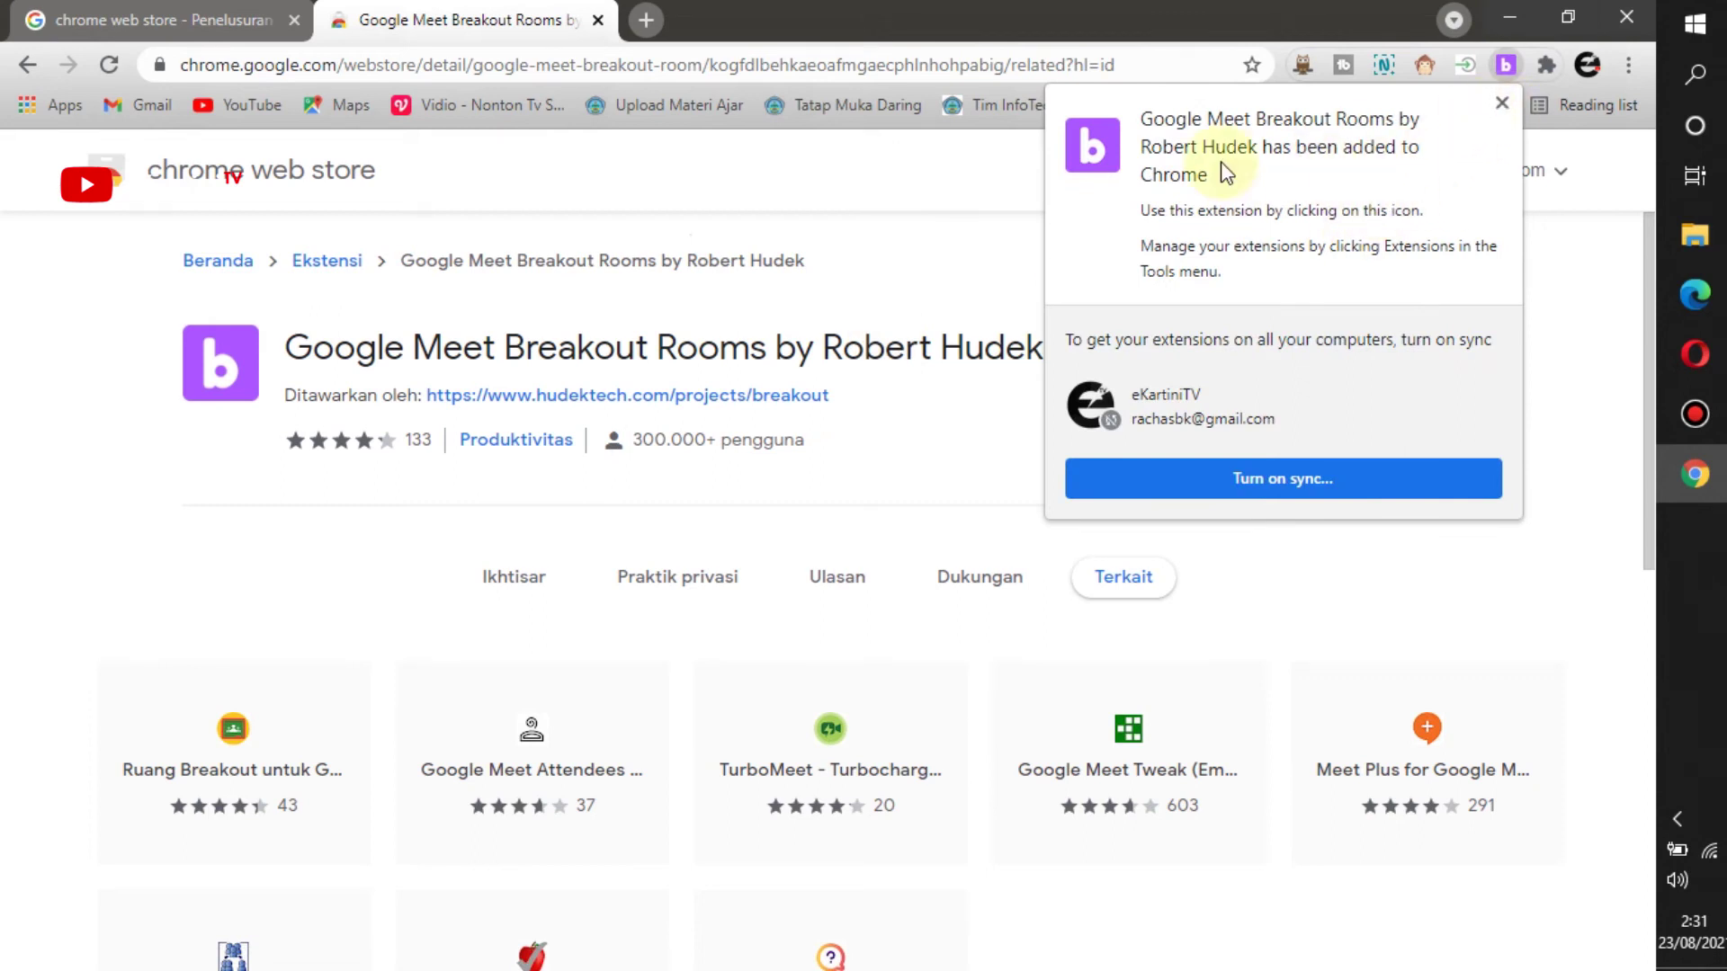
click(1502, 105)
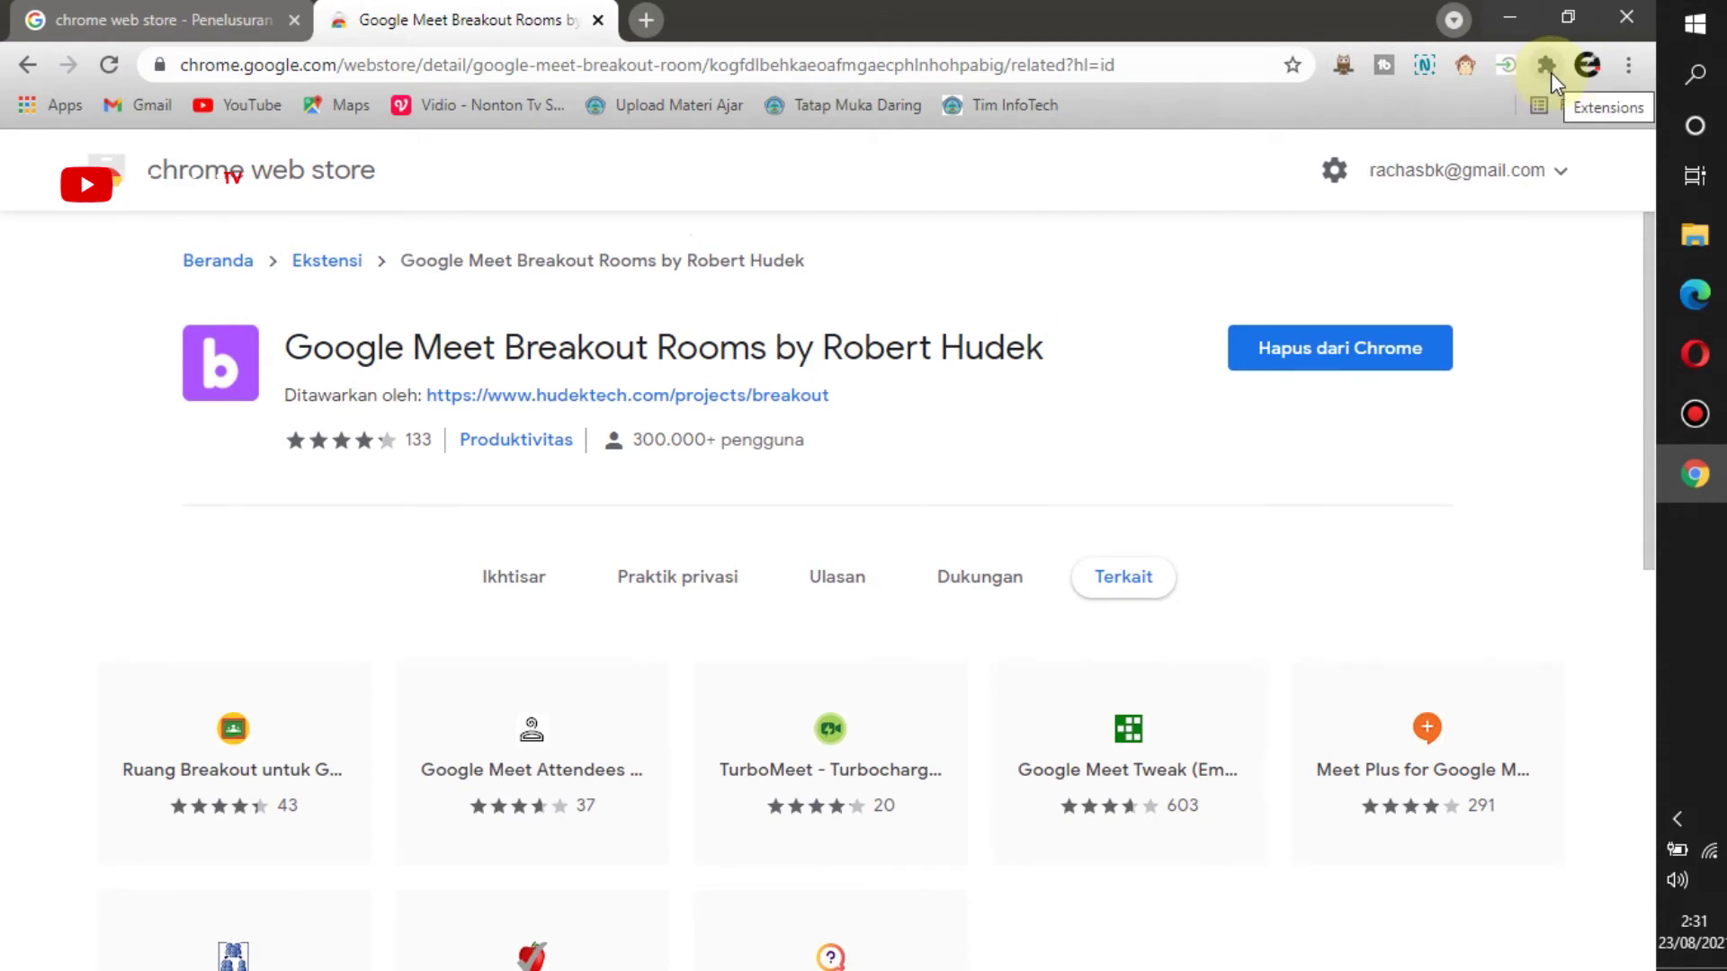
- Pin Google Meet Breakout Rooms in the Extensions menu and launch it
click(1546, 65)
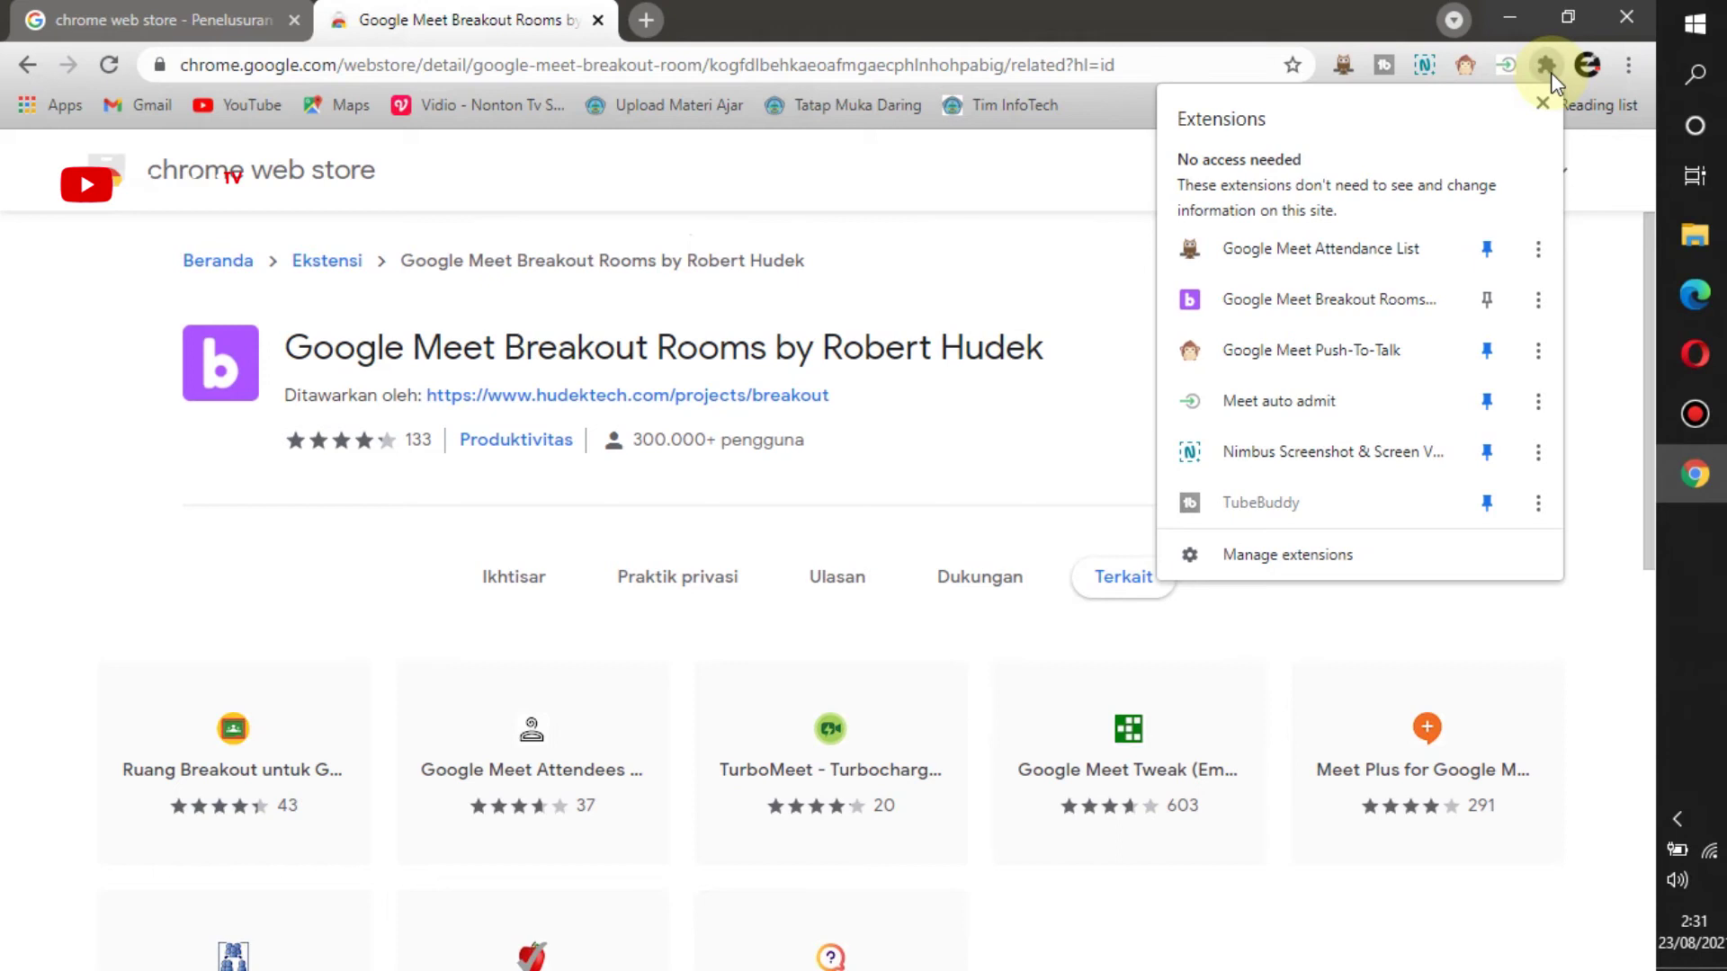
click(1488, 301)
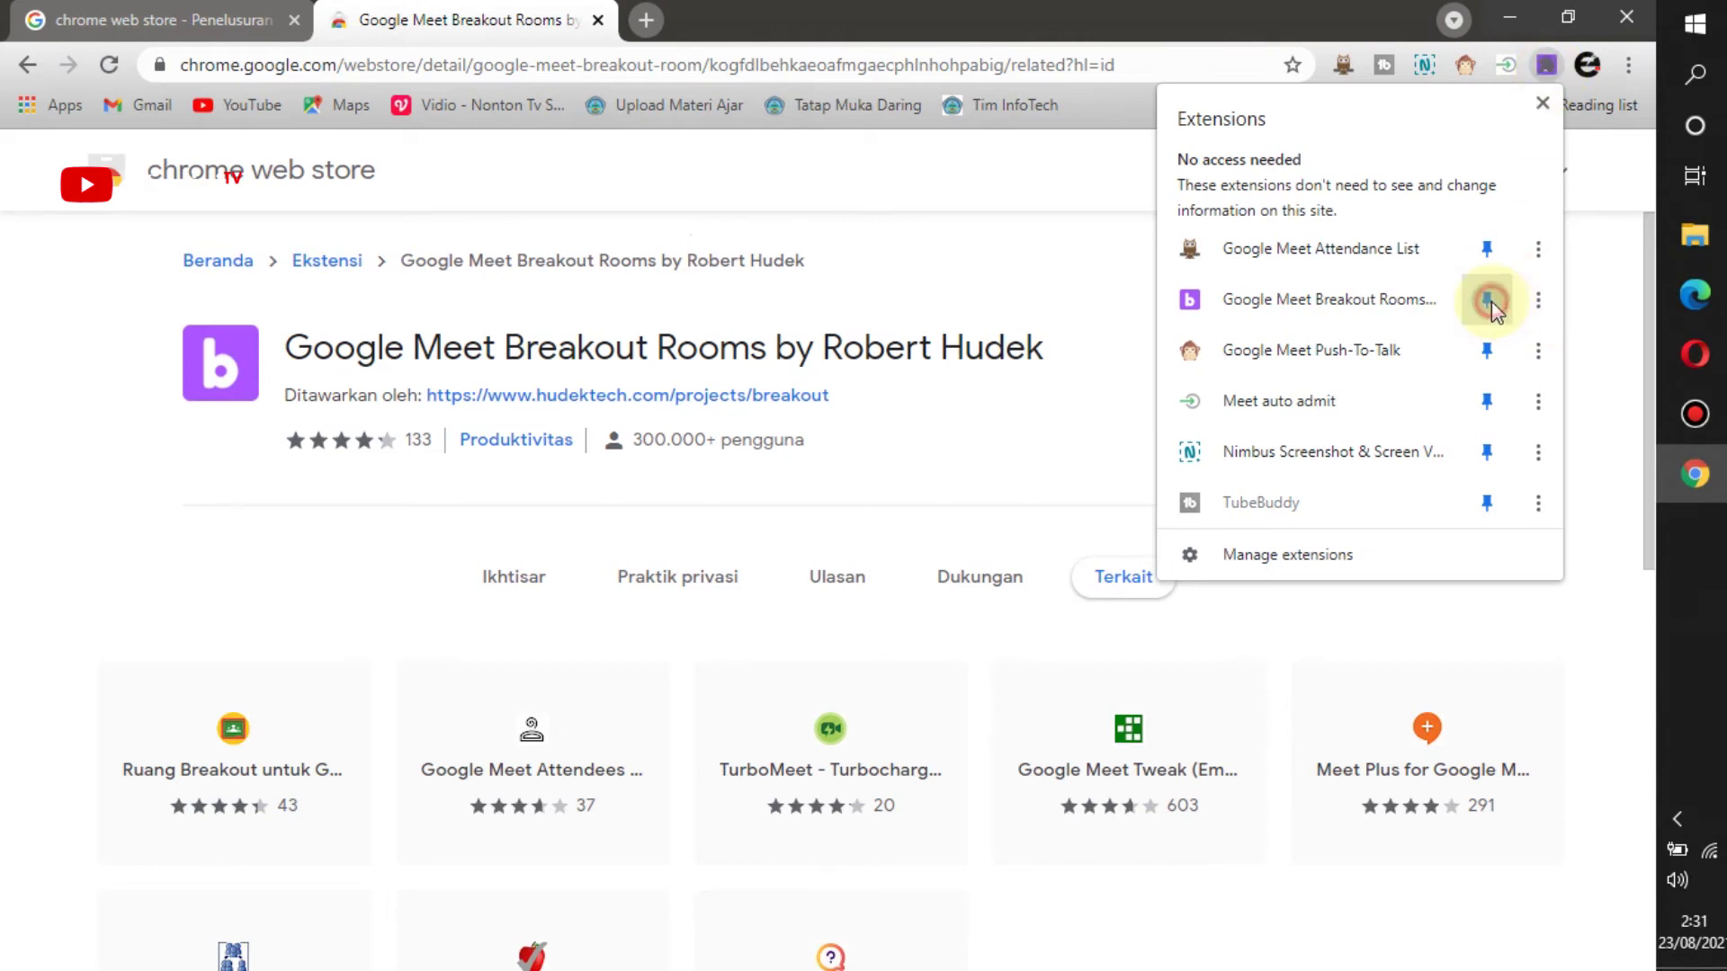
click(1041, 261)
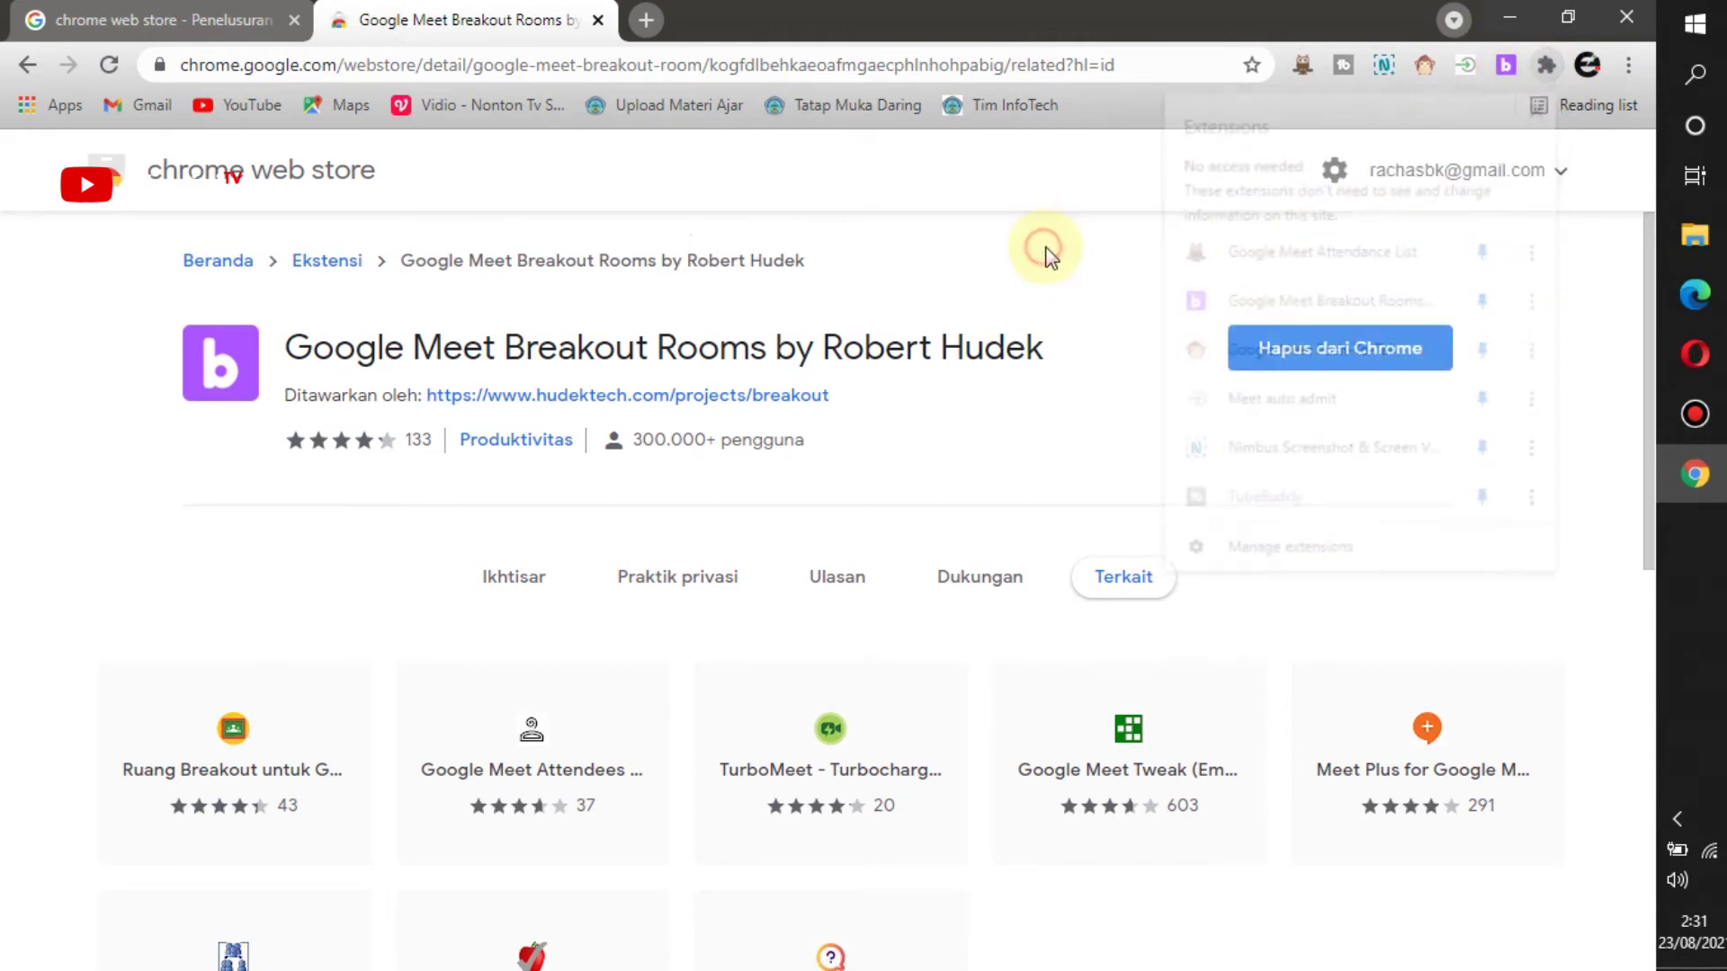
click(1505, 65)
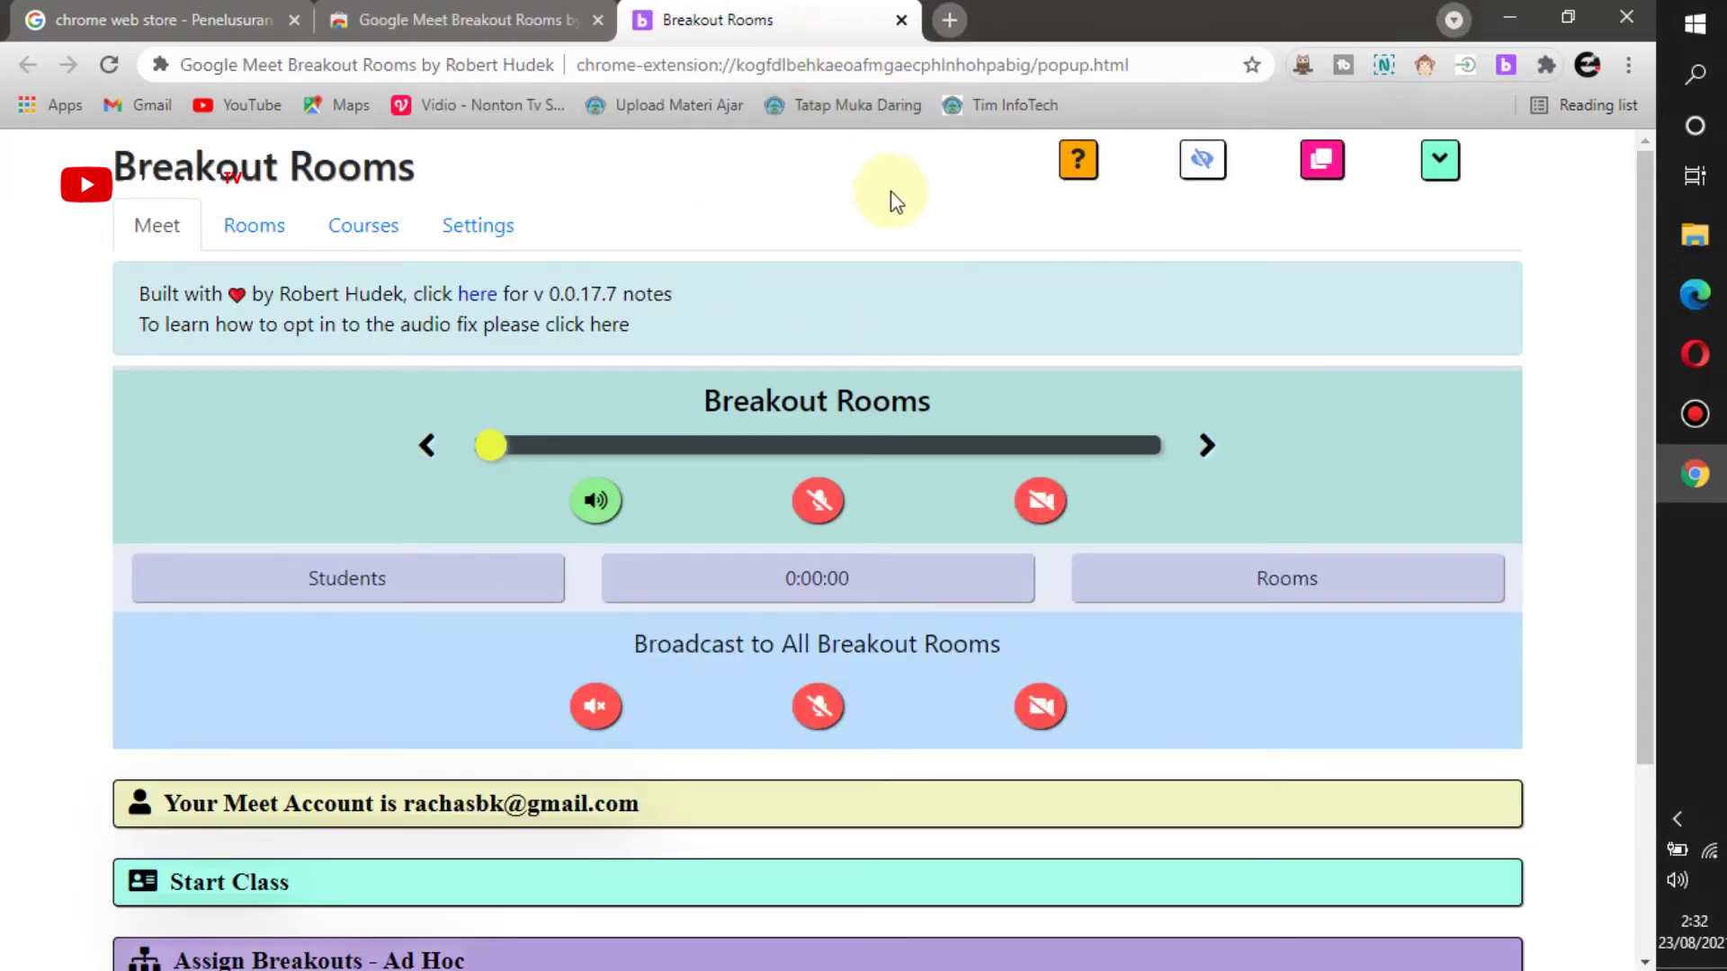
- Set Breakout Rooms Display to 'Tabs: Same window' in the extension settings
click(494, 232)
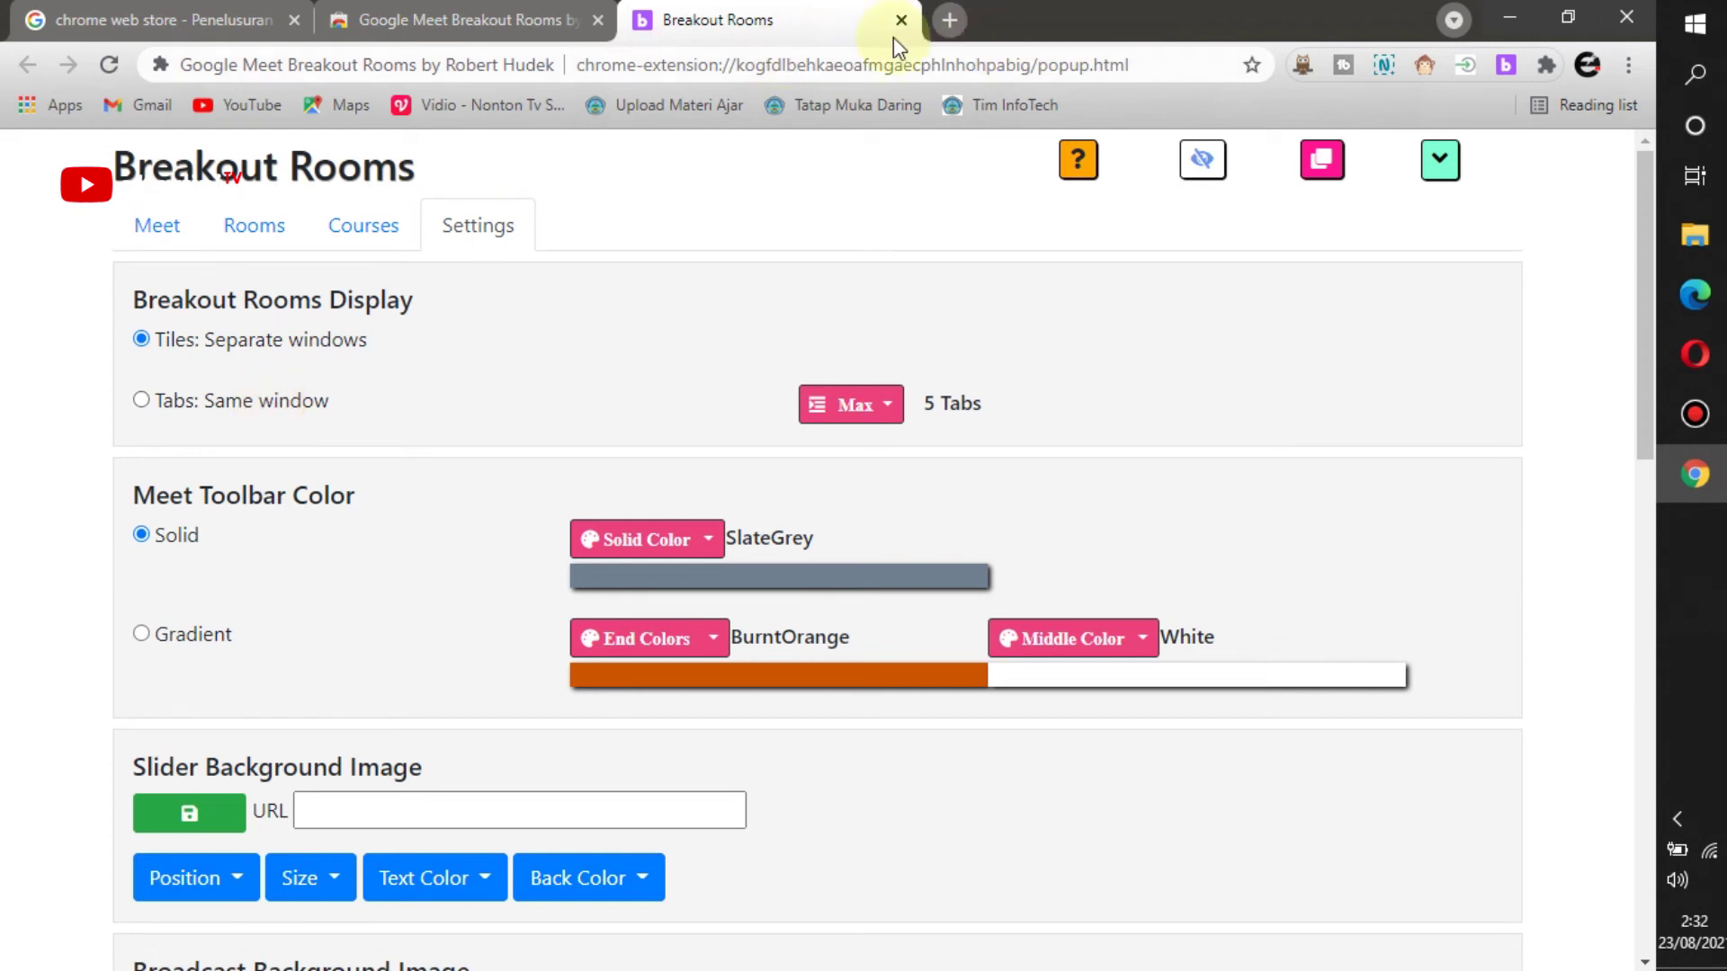
click(217, 398)
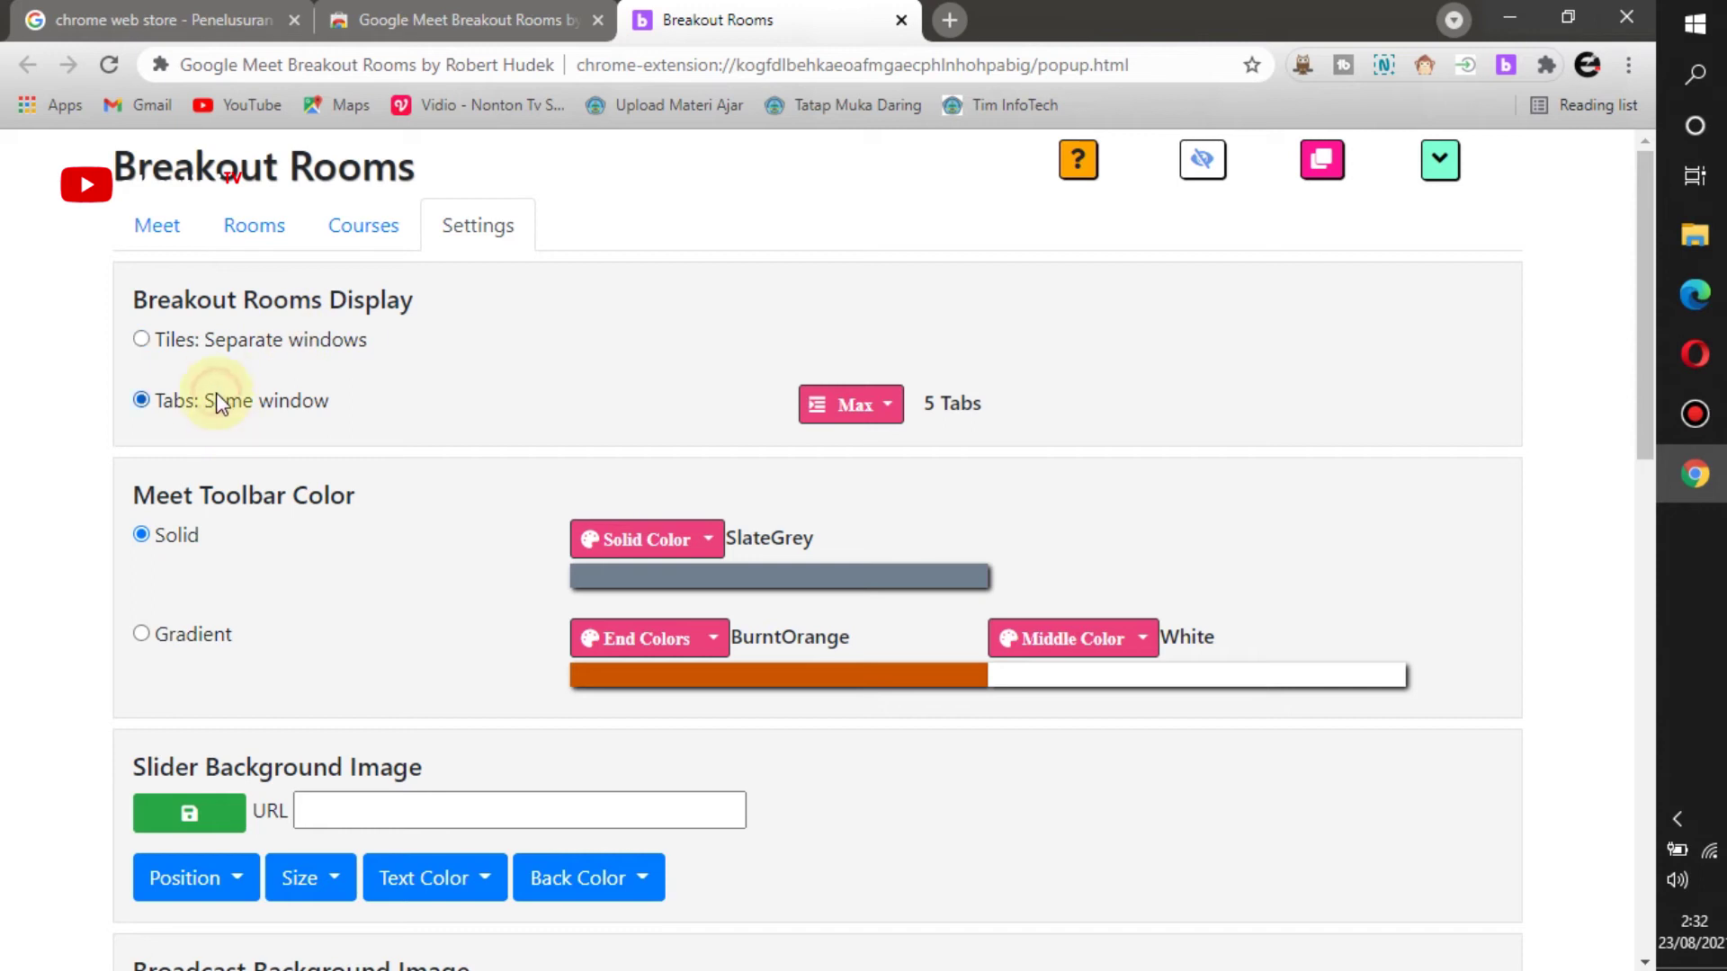
click(365, 239)
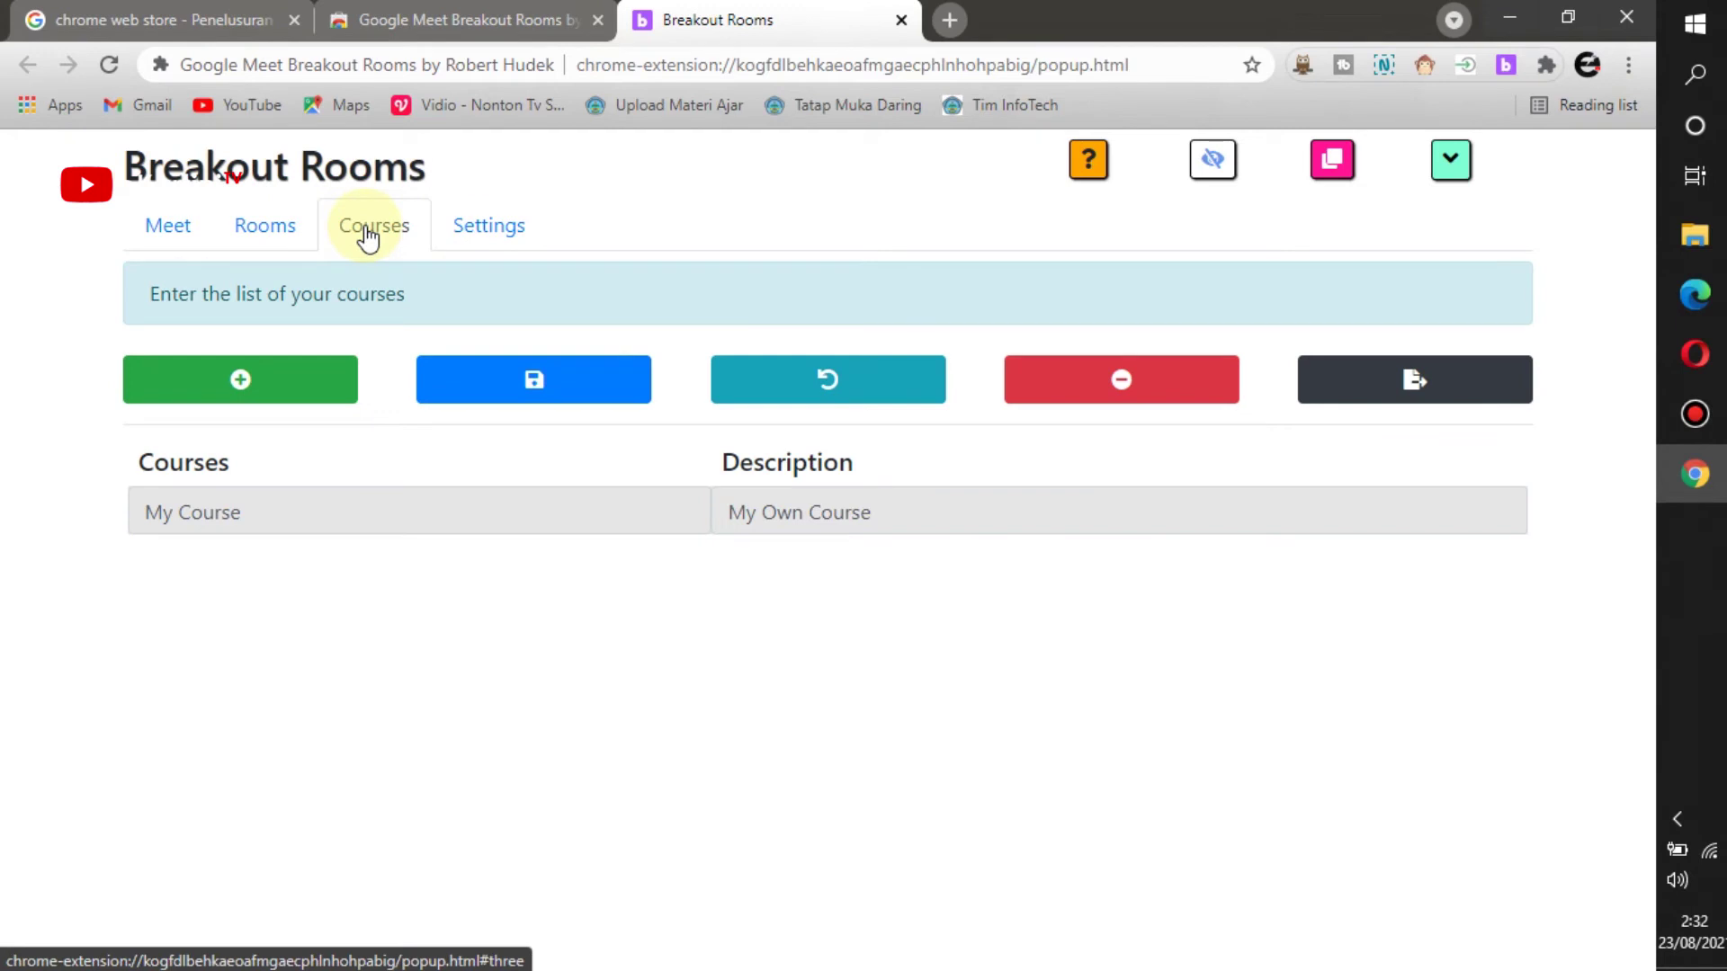
- Rename the course from My Course to 'Audio Video'
click(271, 512)
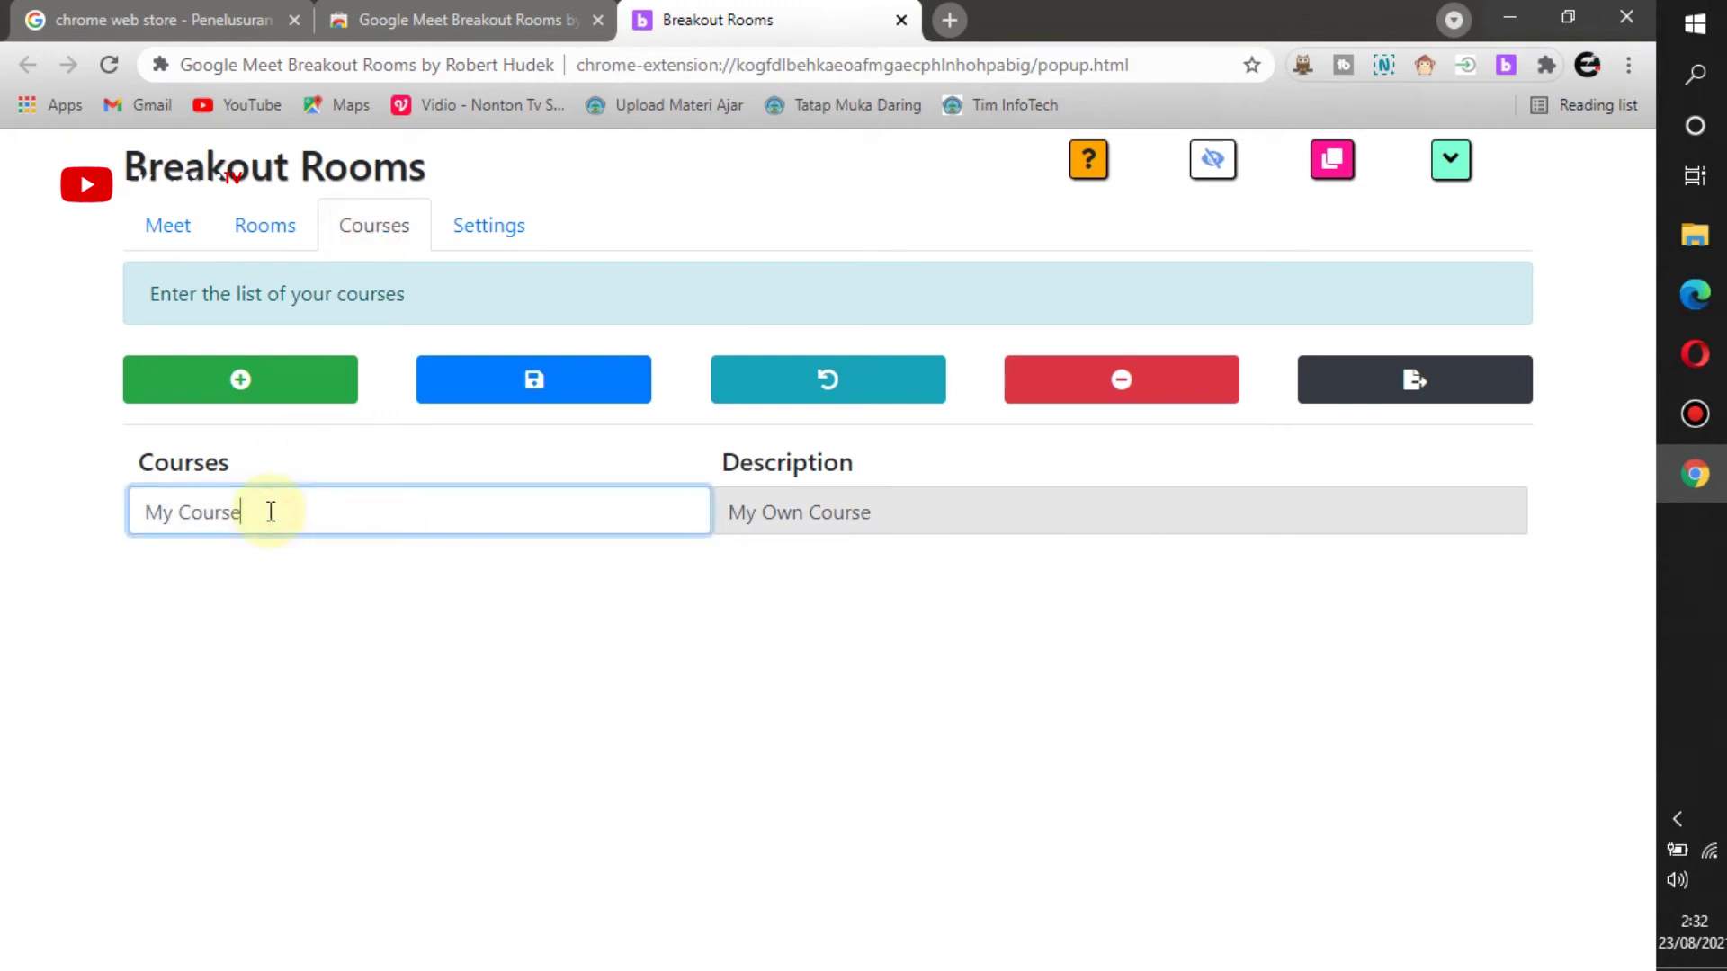
key(BackSpace)
key(BackSpace)
key(BackSpace)
key(BackSpace)
key(BackSpace)
key(BackSpace)
key(BackSpace)
key(BackSpace)
key(BackSpace)
text(a)
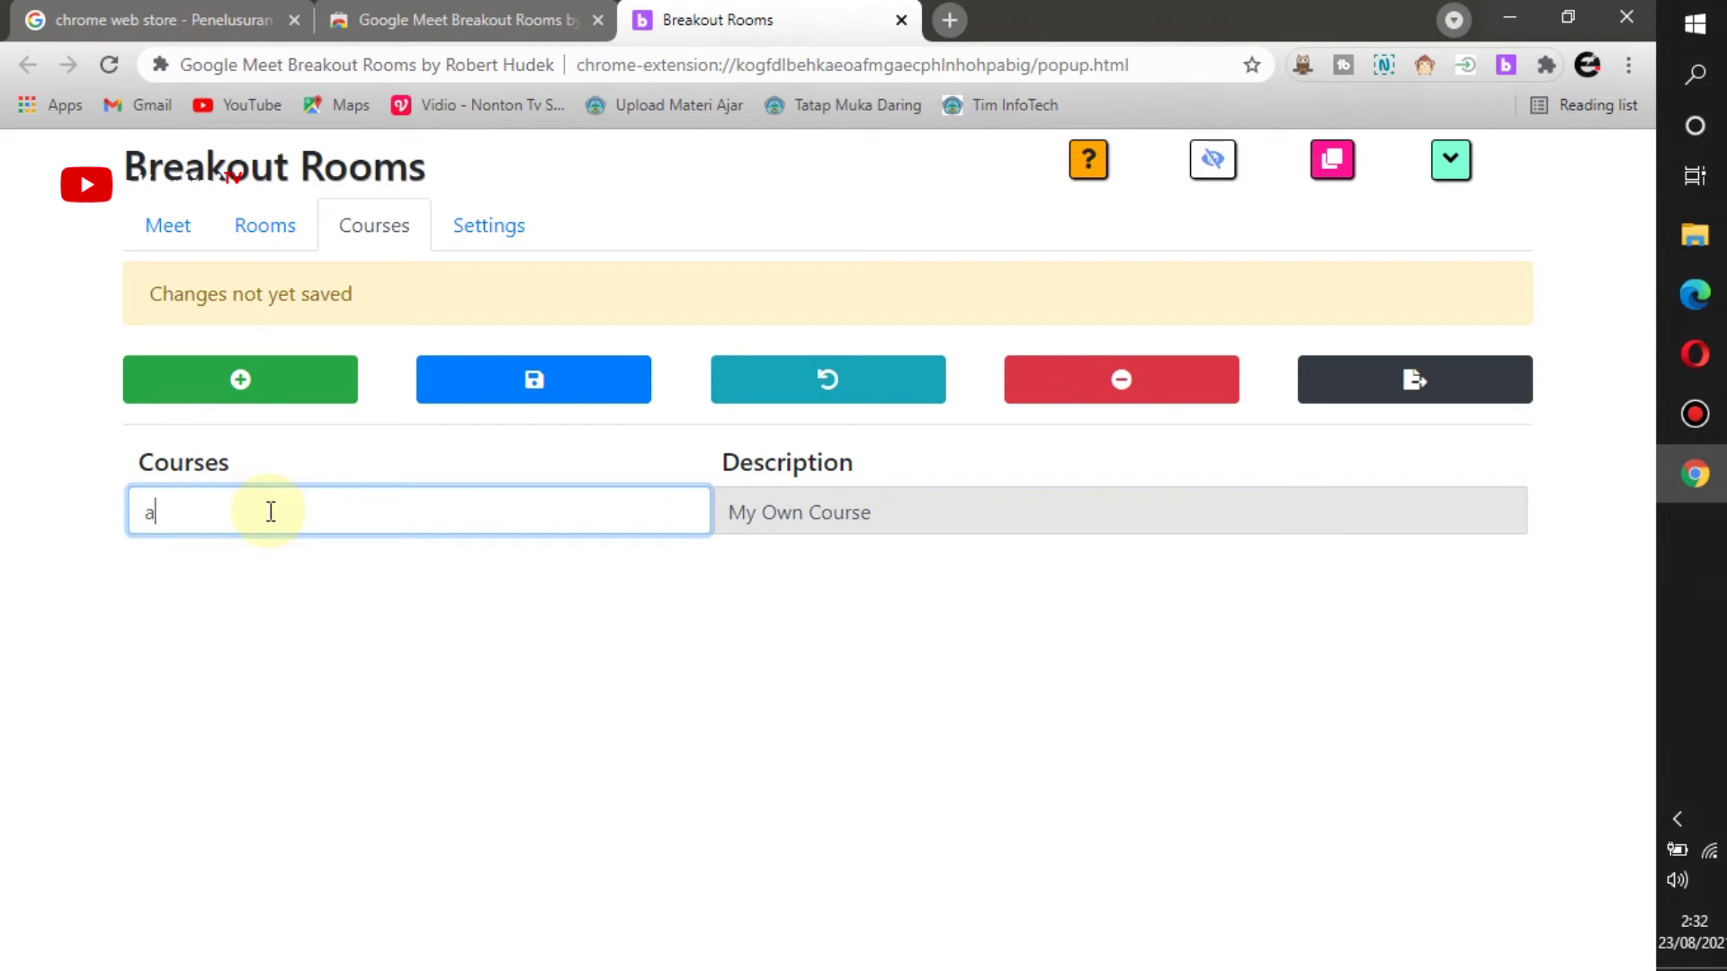
text(U)
key(BackSpace)
key(BackSpace)
text(A)
text(udio )
text(Video)
- Change the course description to 'Multimedia' and save the course
click(915, 530)
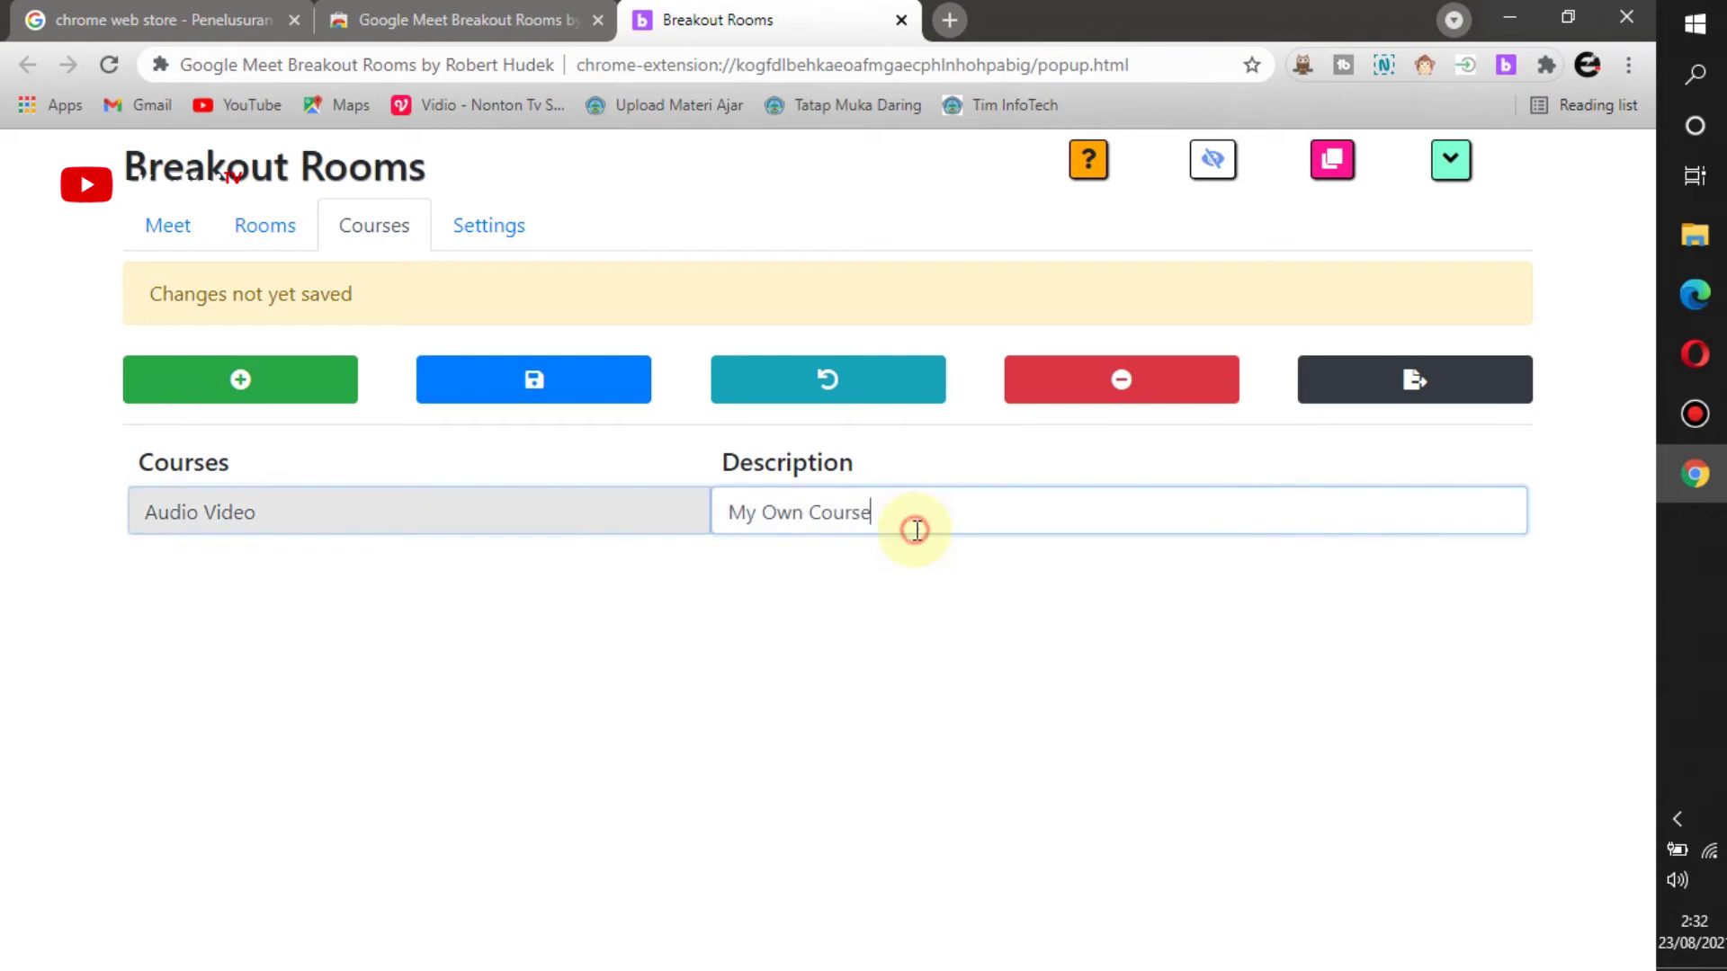
key(BackSpace)
key(BackSpace)
key(BackSpace)
key(BackSpace)
key(BackSpace)
key(BackSpace)
key(BackSpace)
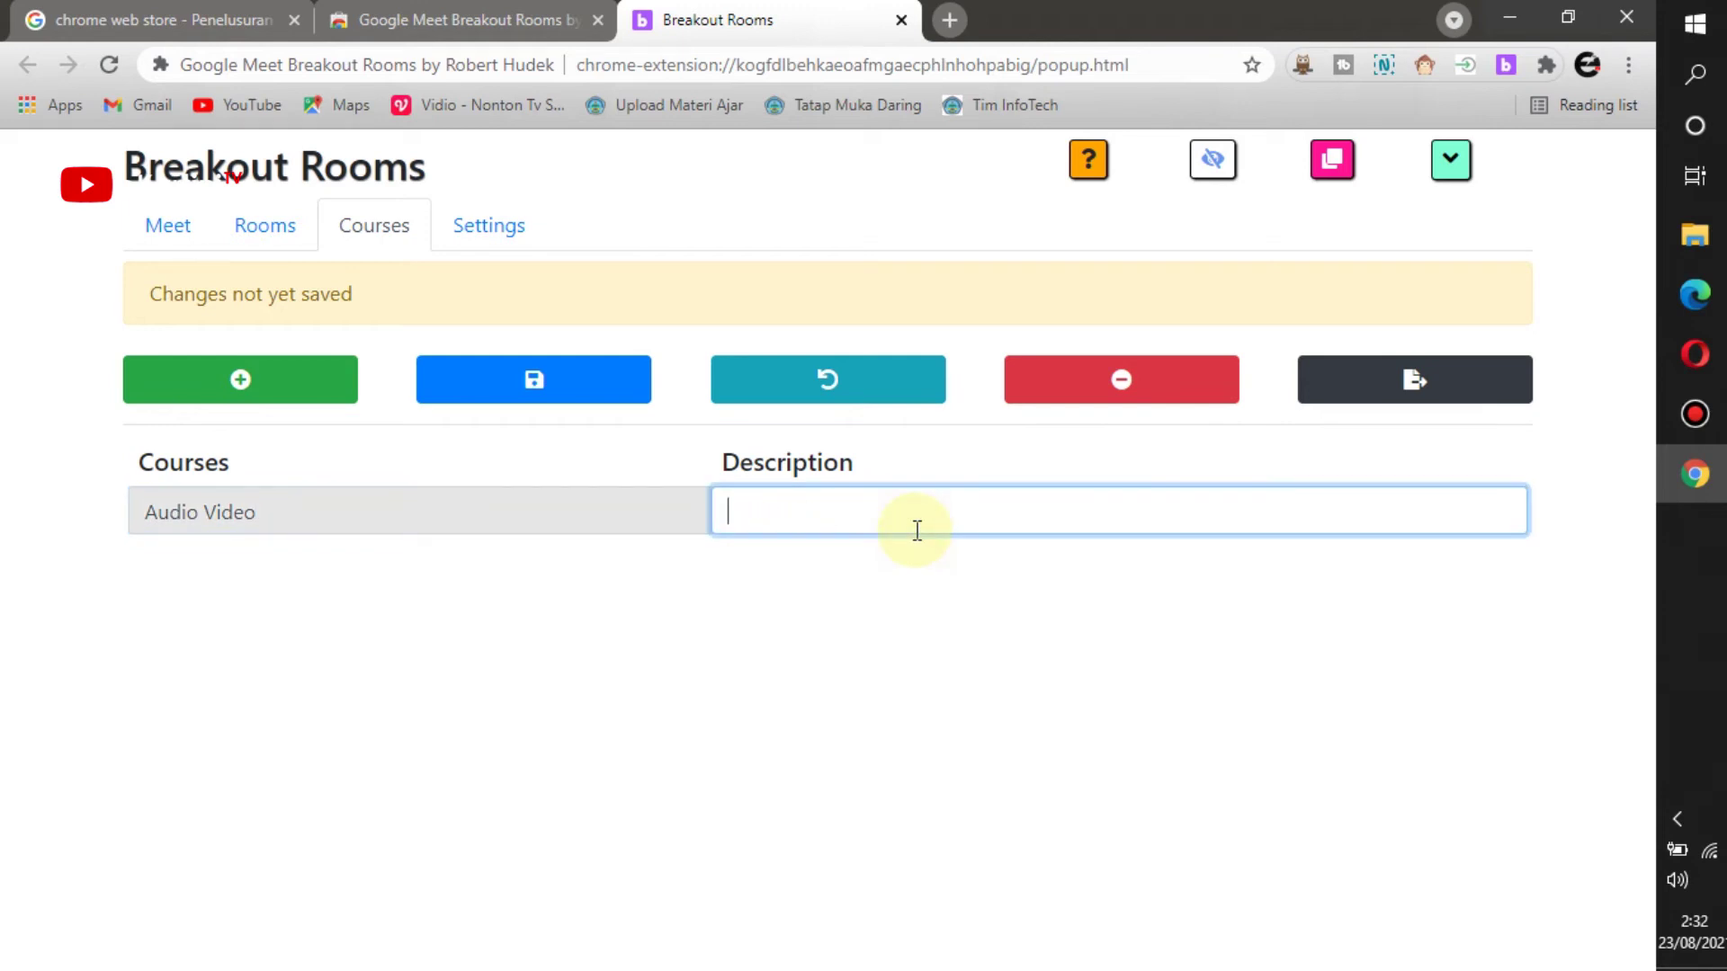
text(M)
text(ultimedia)
click(709, 552)
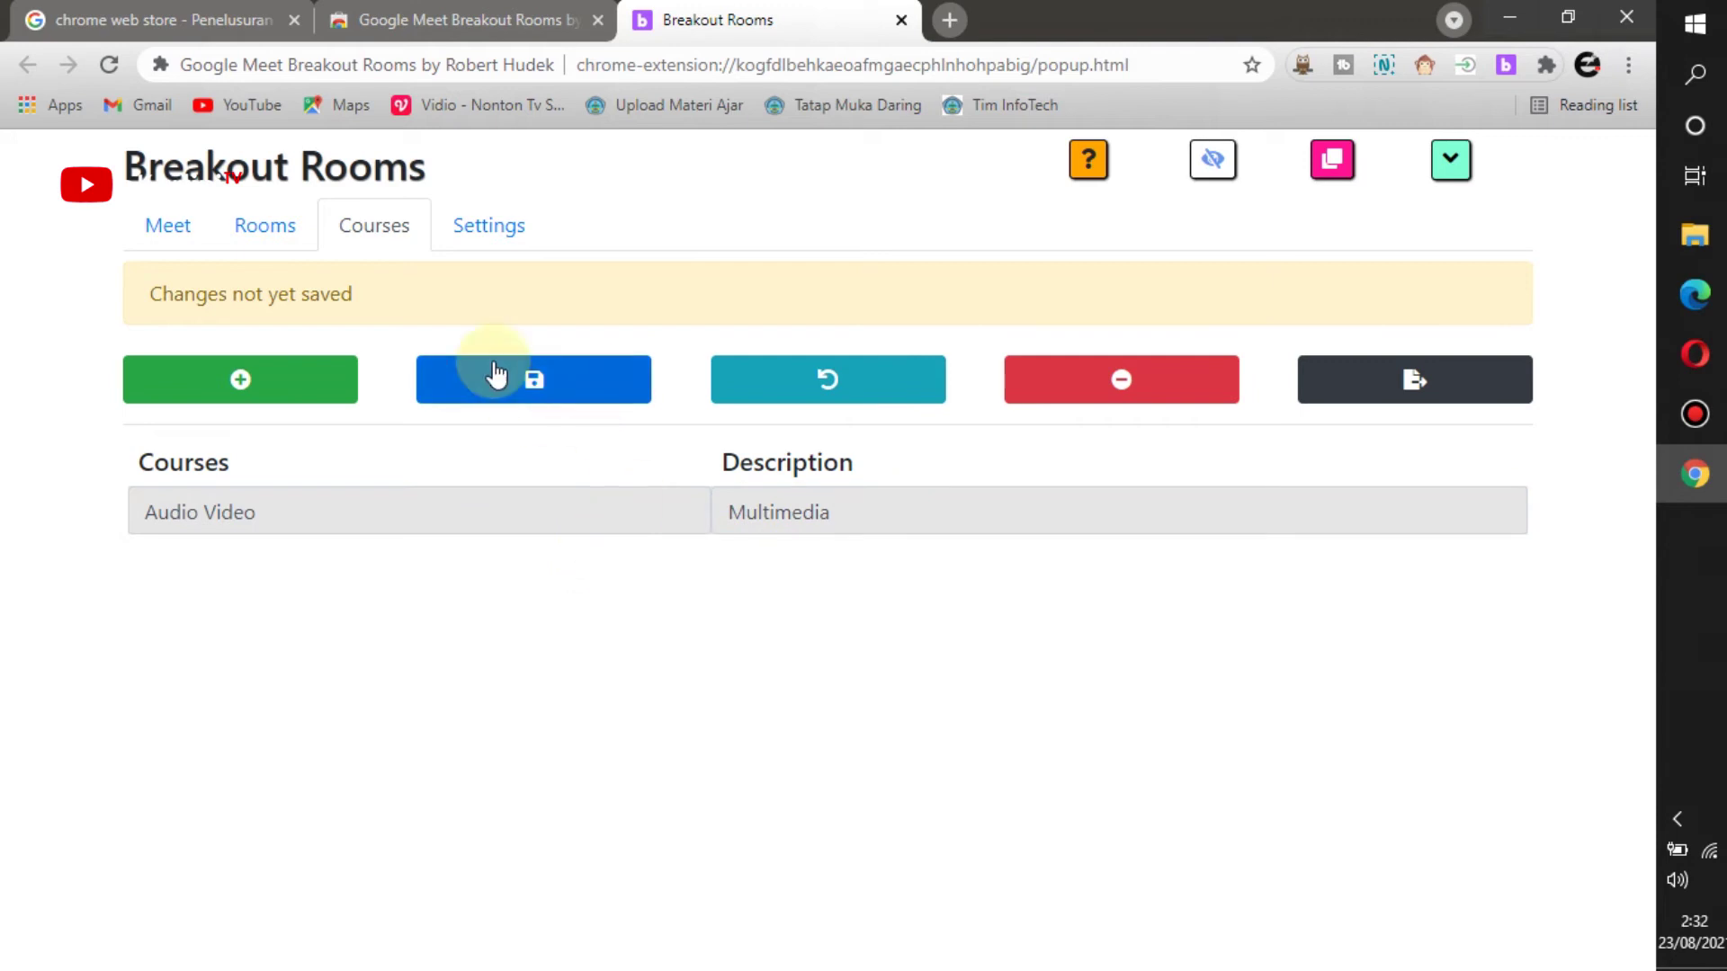
click(529, 396)
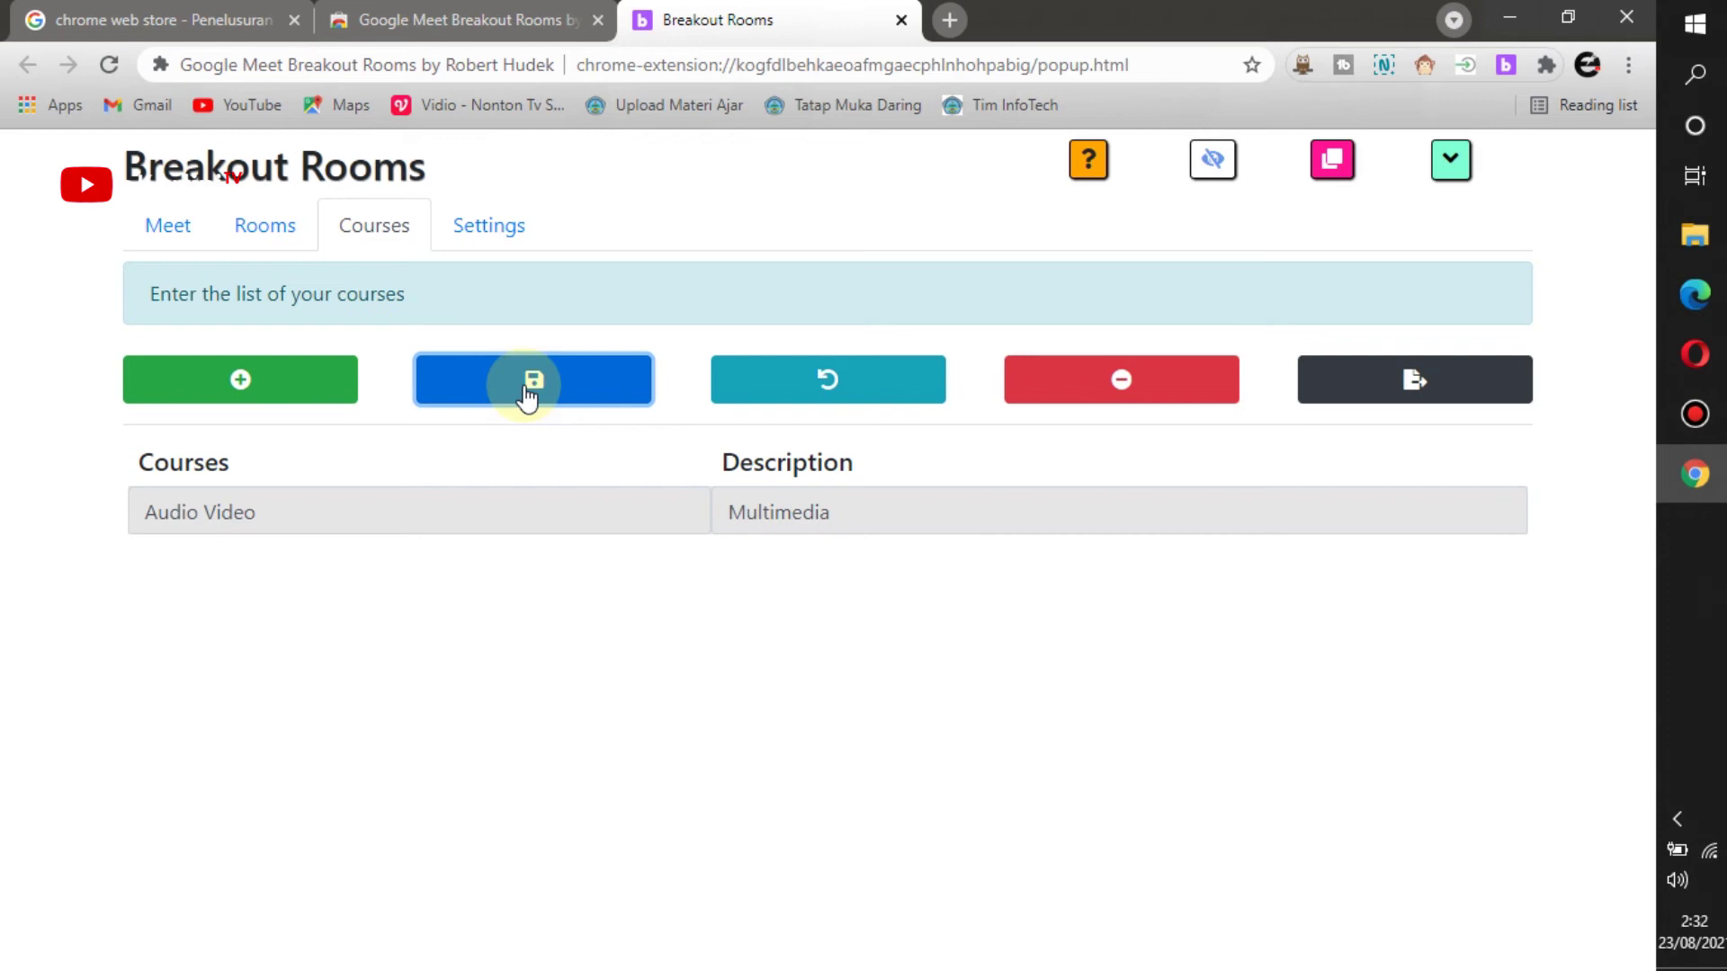
- Add two breakout rooms, then save Main, XII MM 1 and XII MM 2 to generate Meet links
click(268, 235)
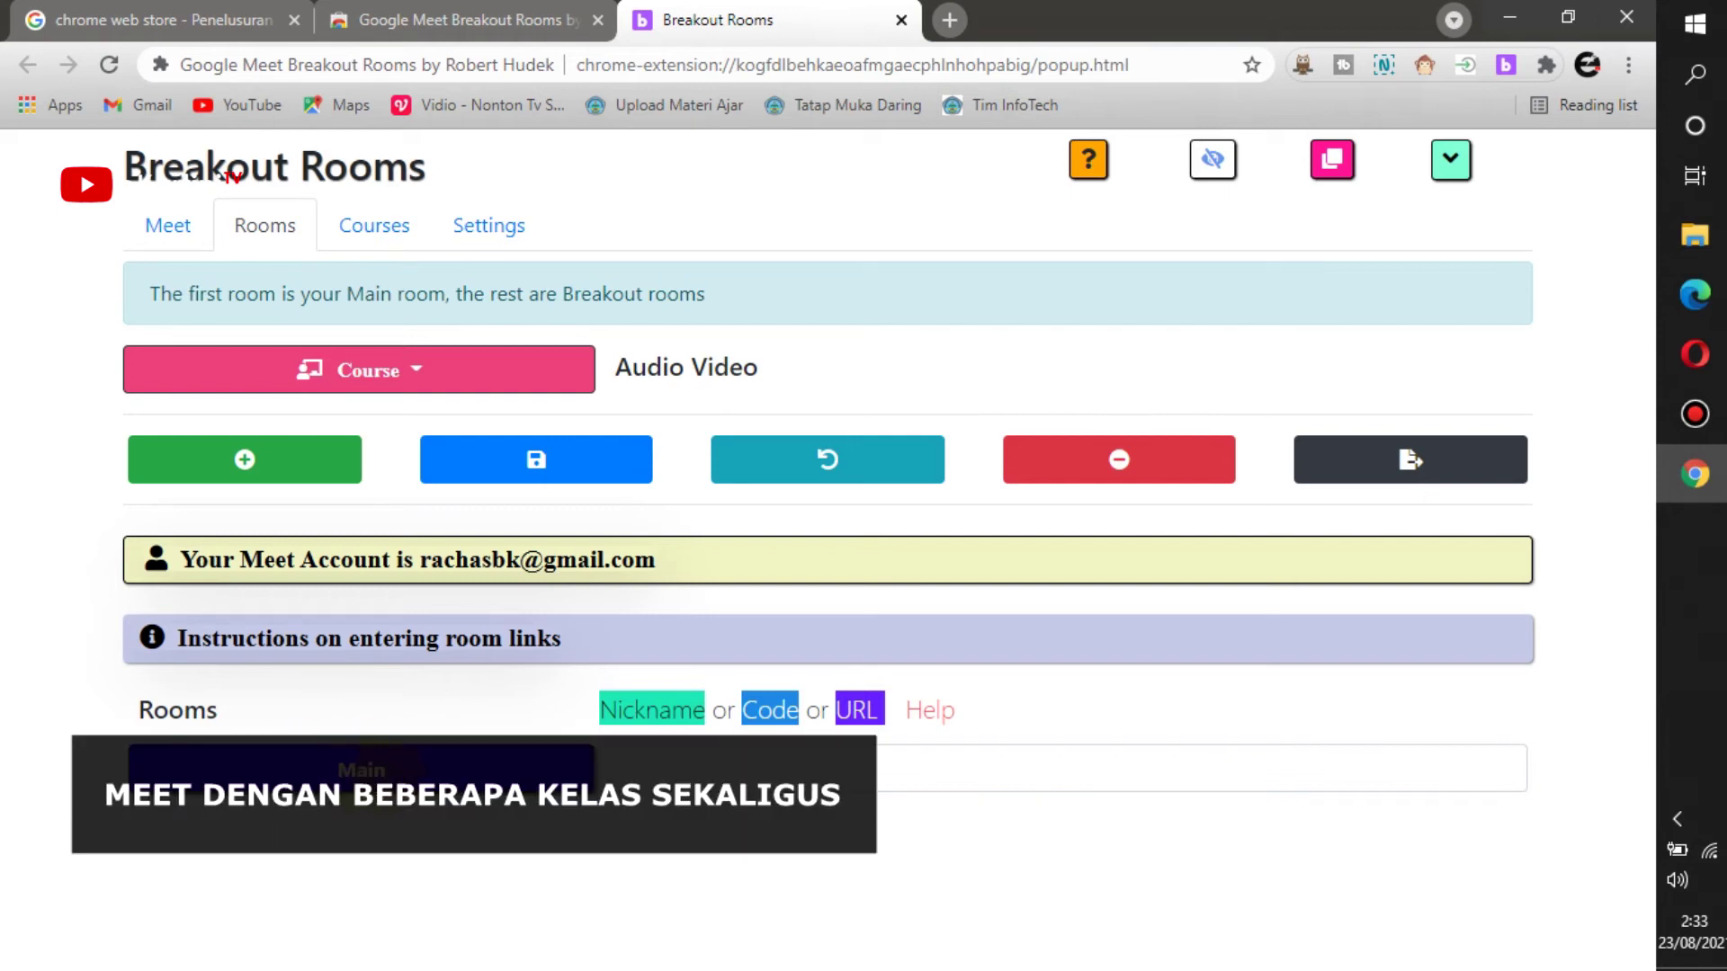
click(274, 463)
text(XII MM 1)
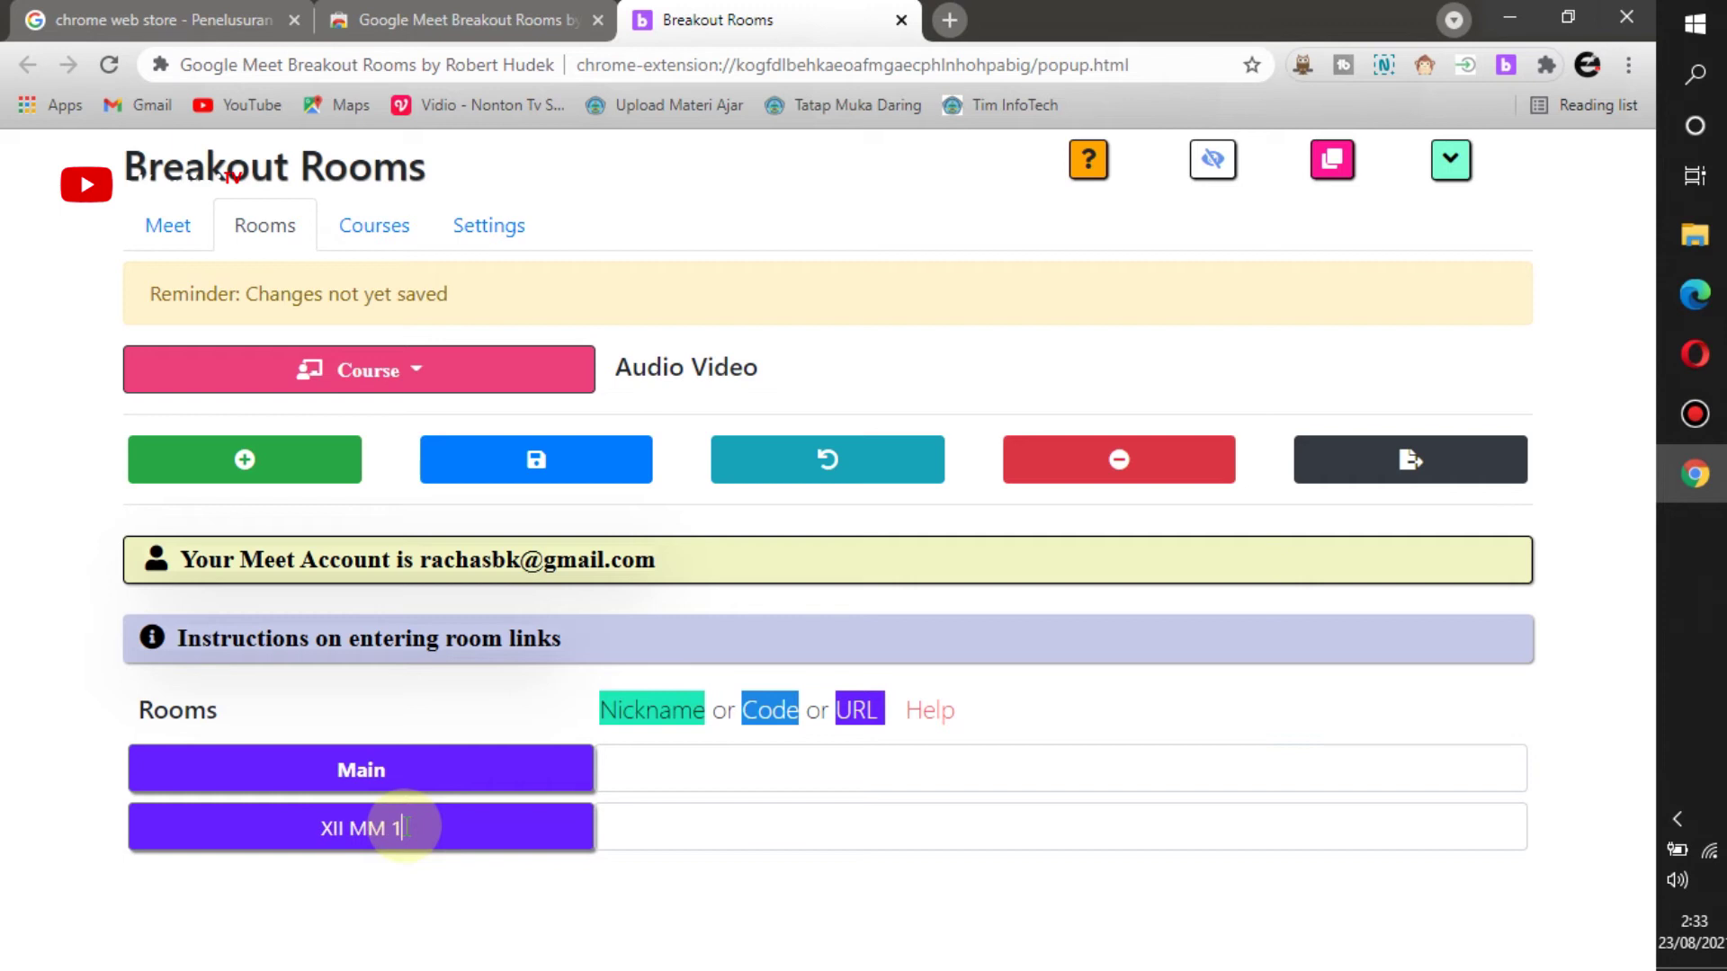
click(243, 460)
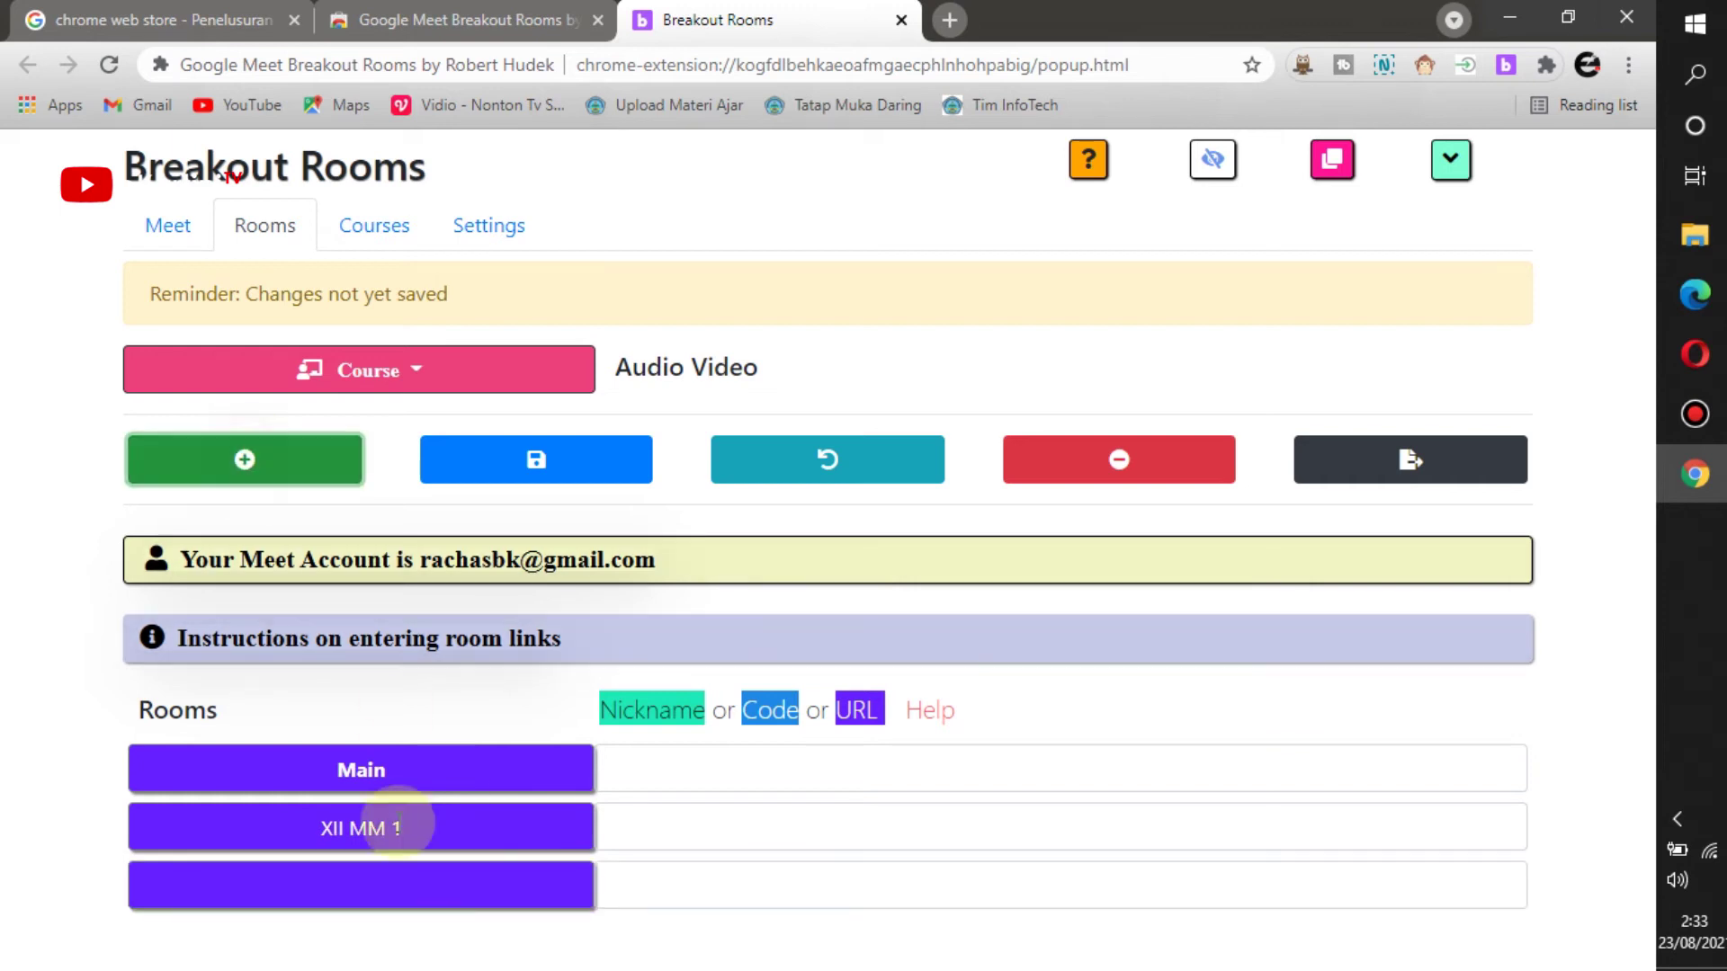
click(377, 895)
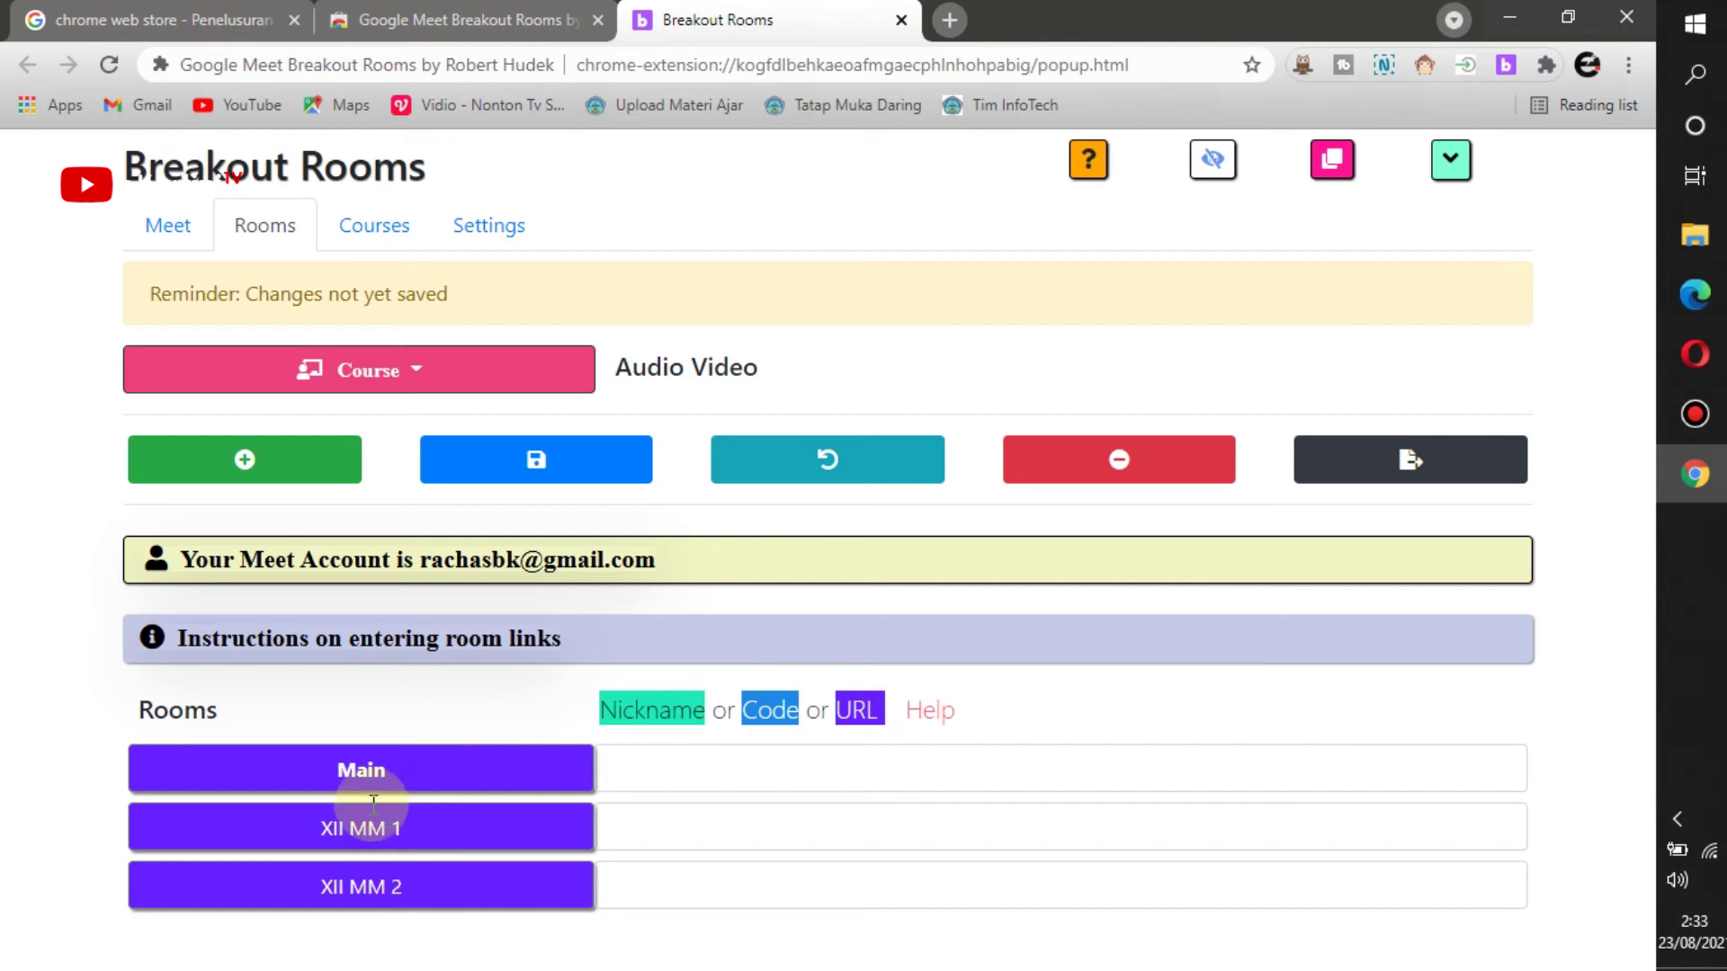
click(562, 468)
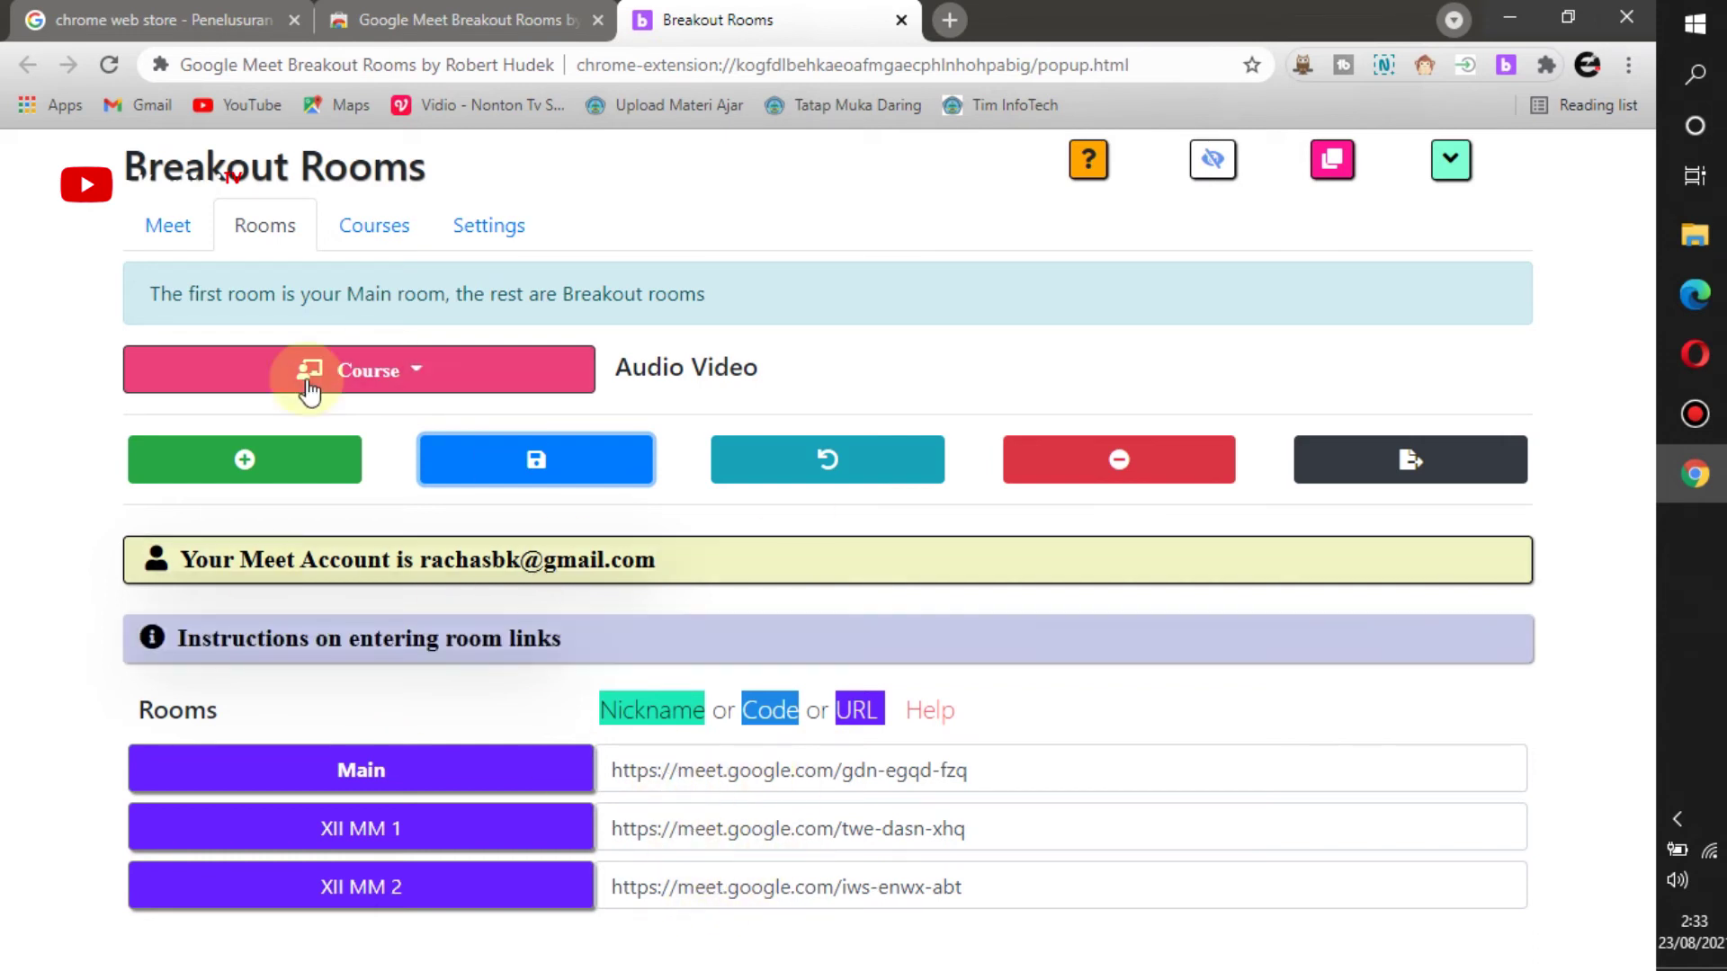
click(174, 245)
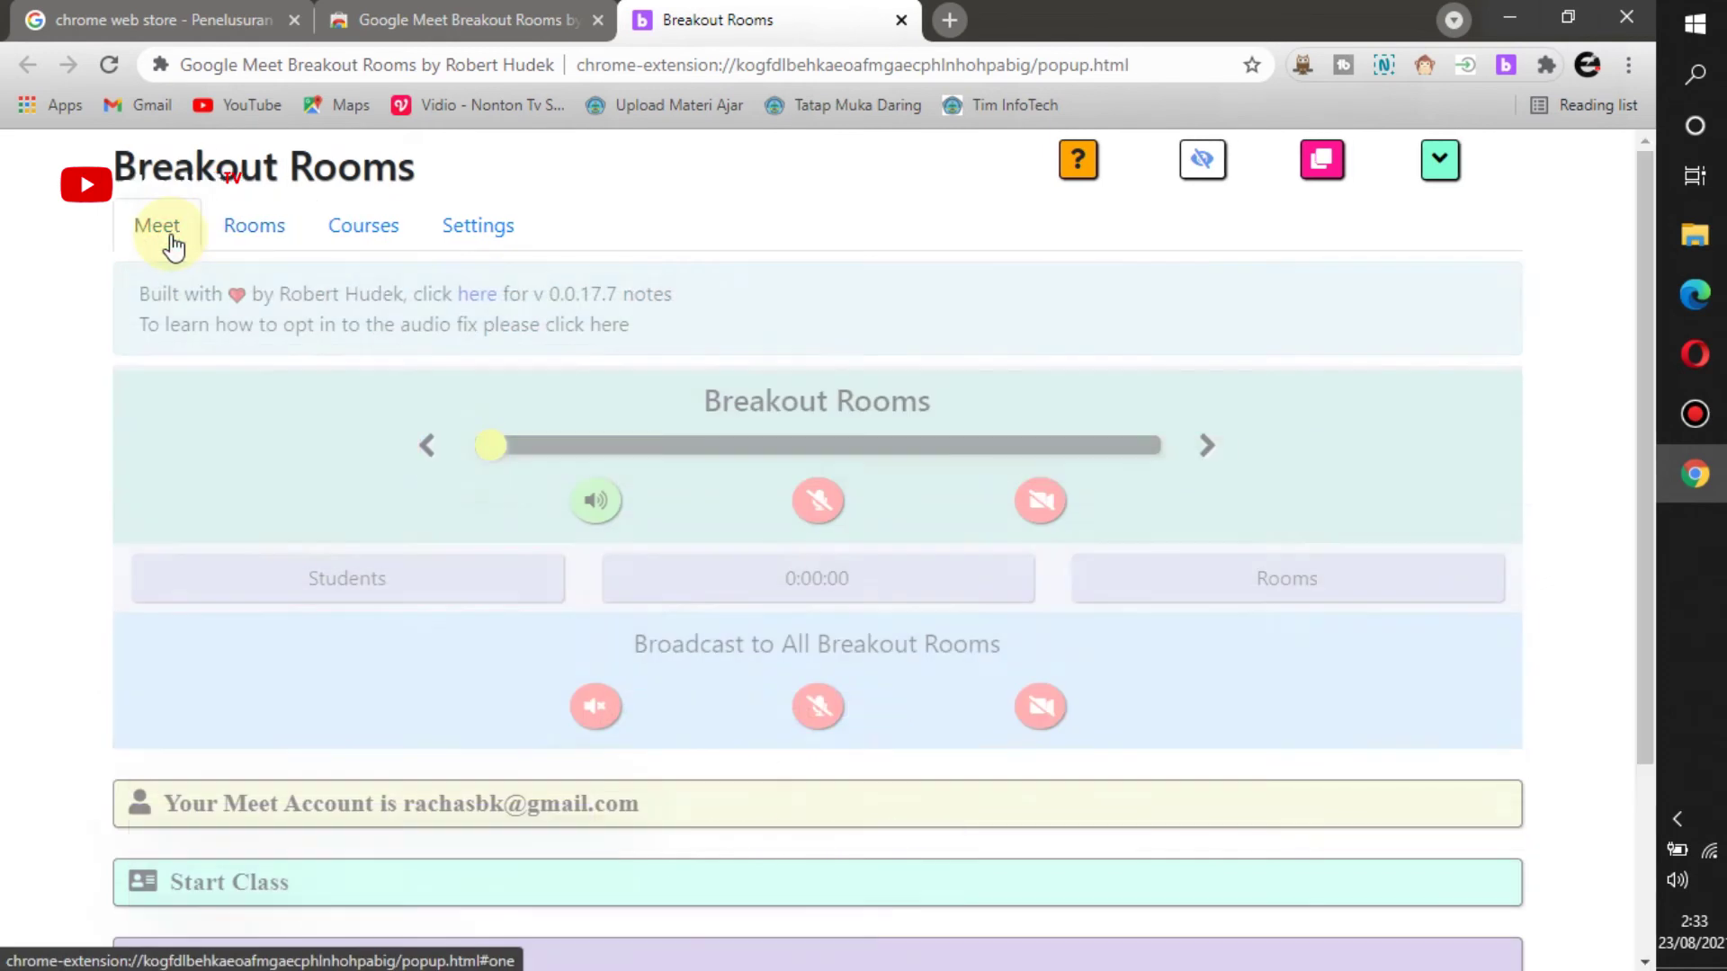
- Under Start Class, choose the Audio Video course with its 2 breakouts
scroll(374, 343, down, 3)
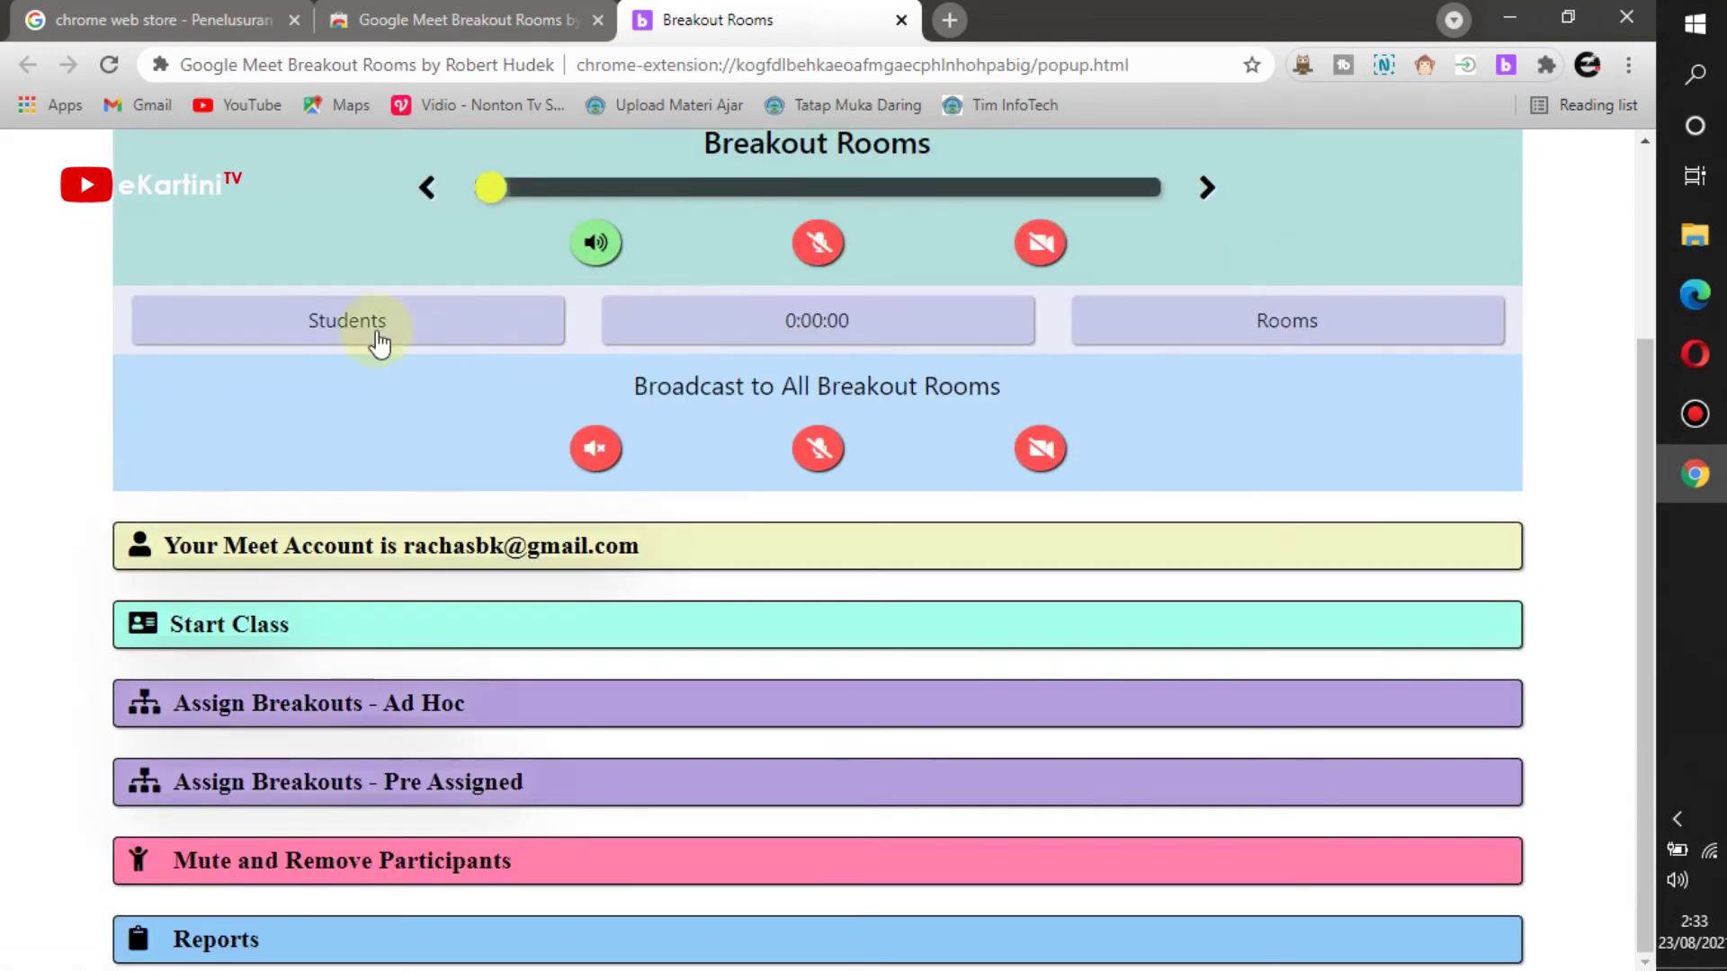
click(261, 634)
scroll(346, 504, down, 3)
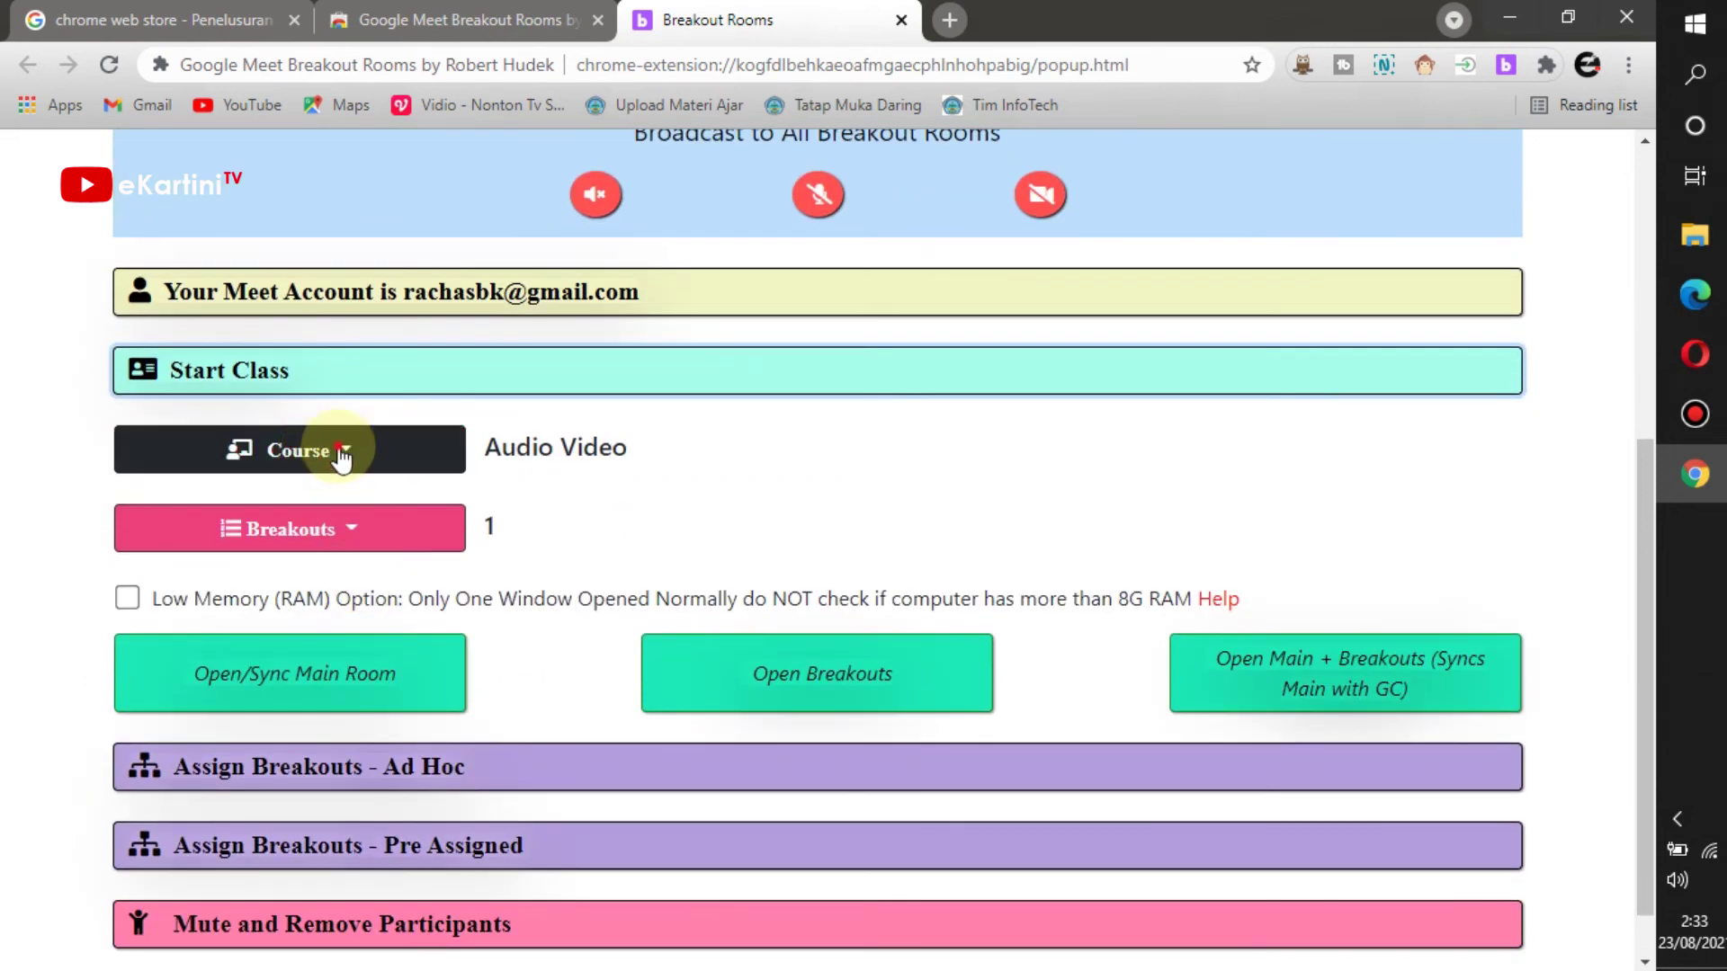
click(341, 452)
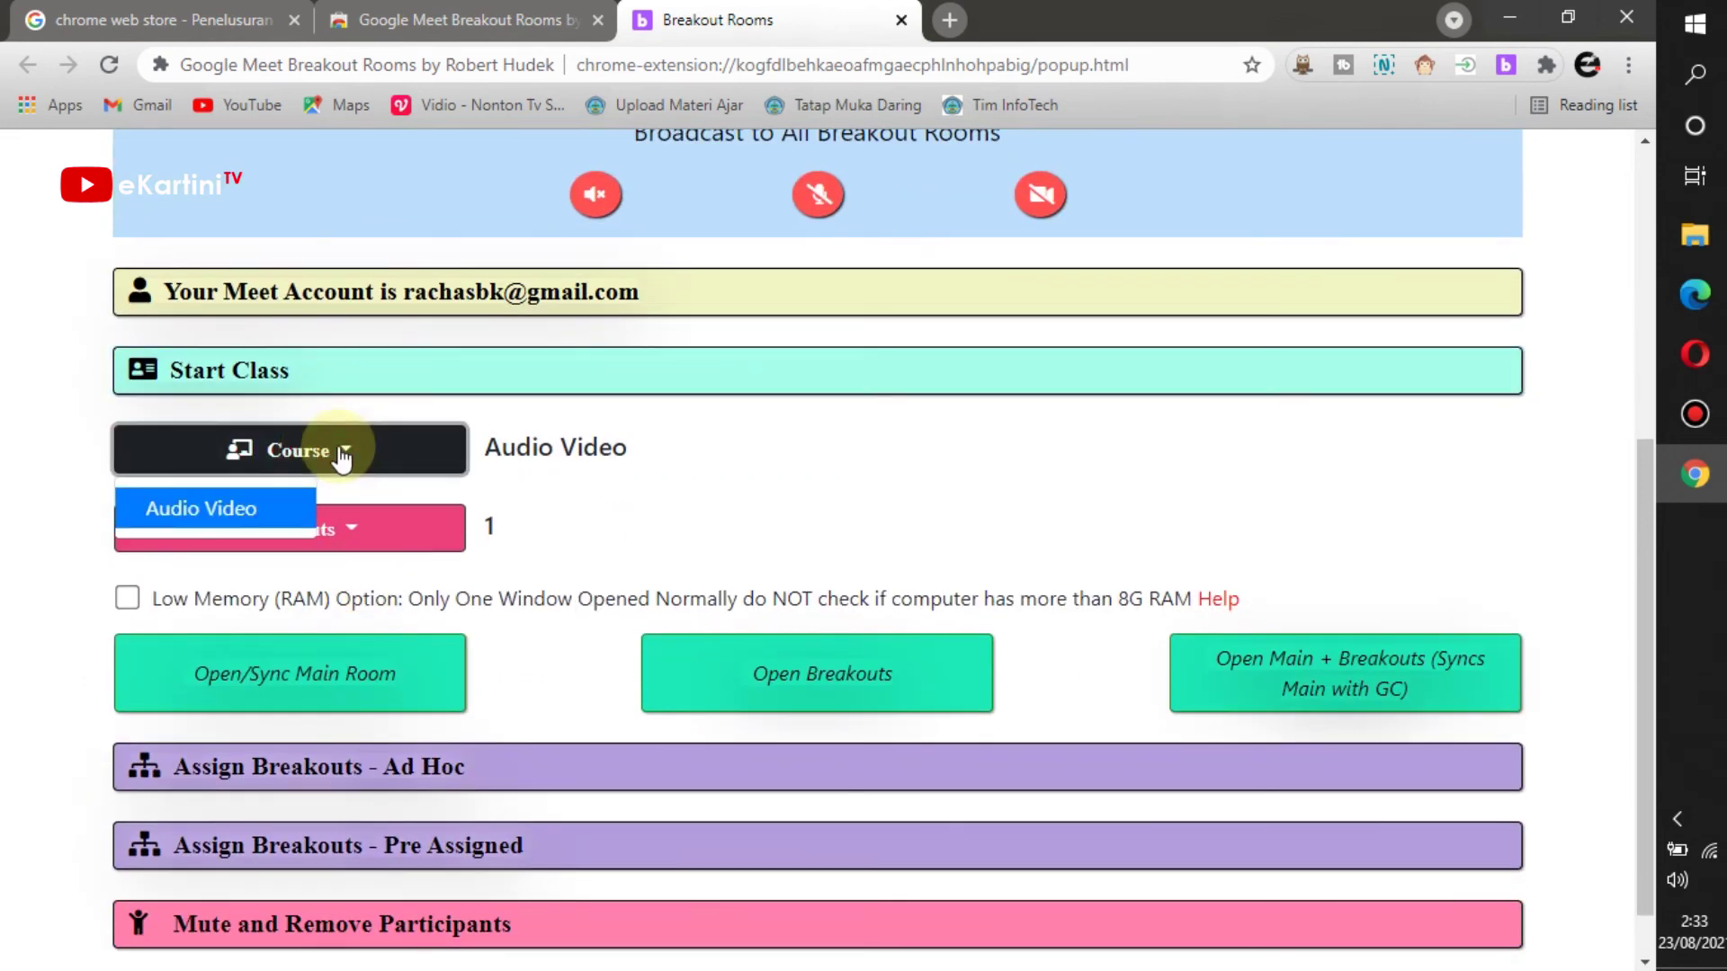
click(229, 509)
scroll(396, 490, down, 3)
scroll(418, 479, down, 3)
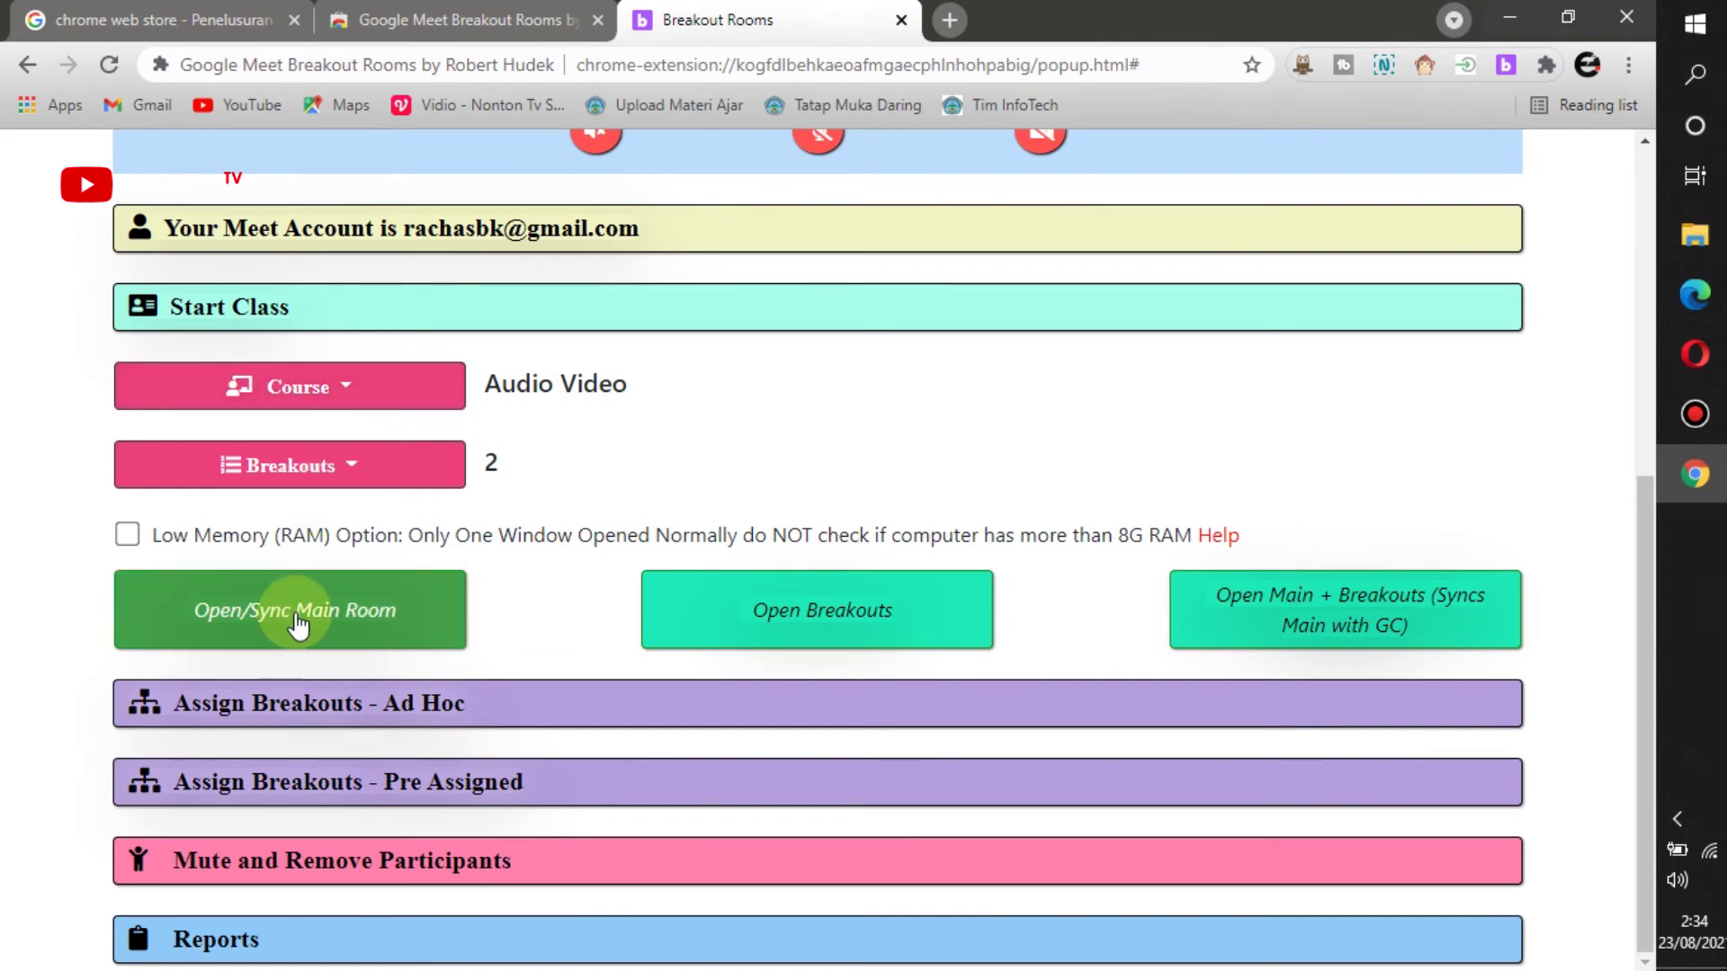
- Open the Main room and the breakout meetings, maximizing the Meet window
click(298, 624)
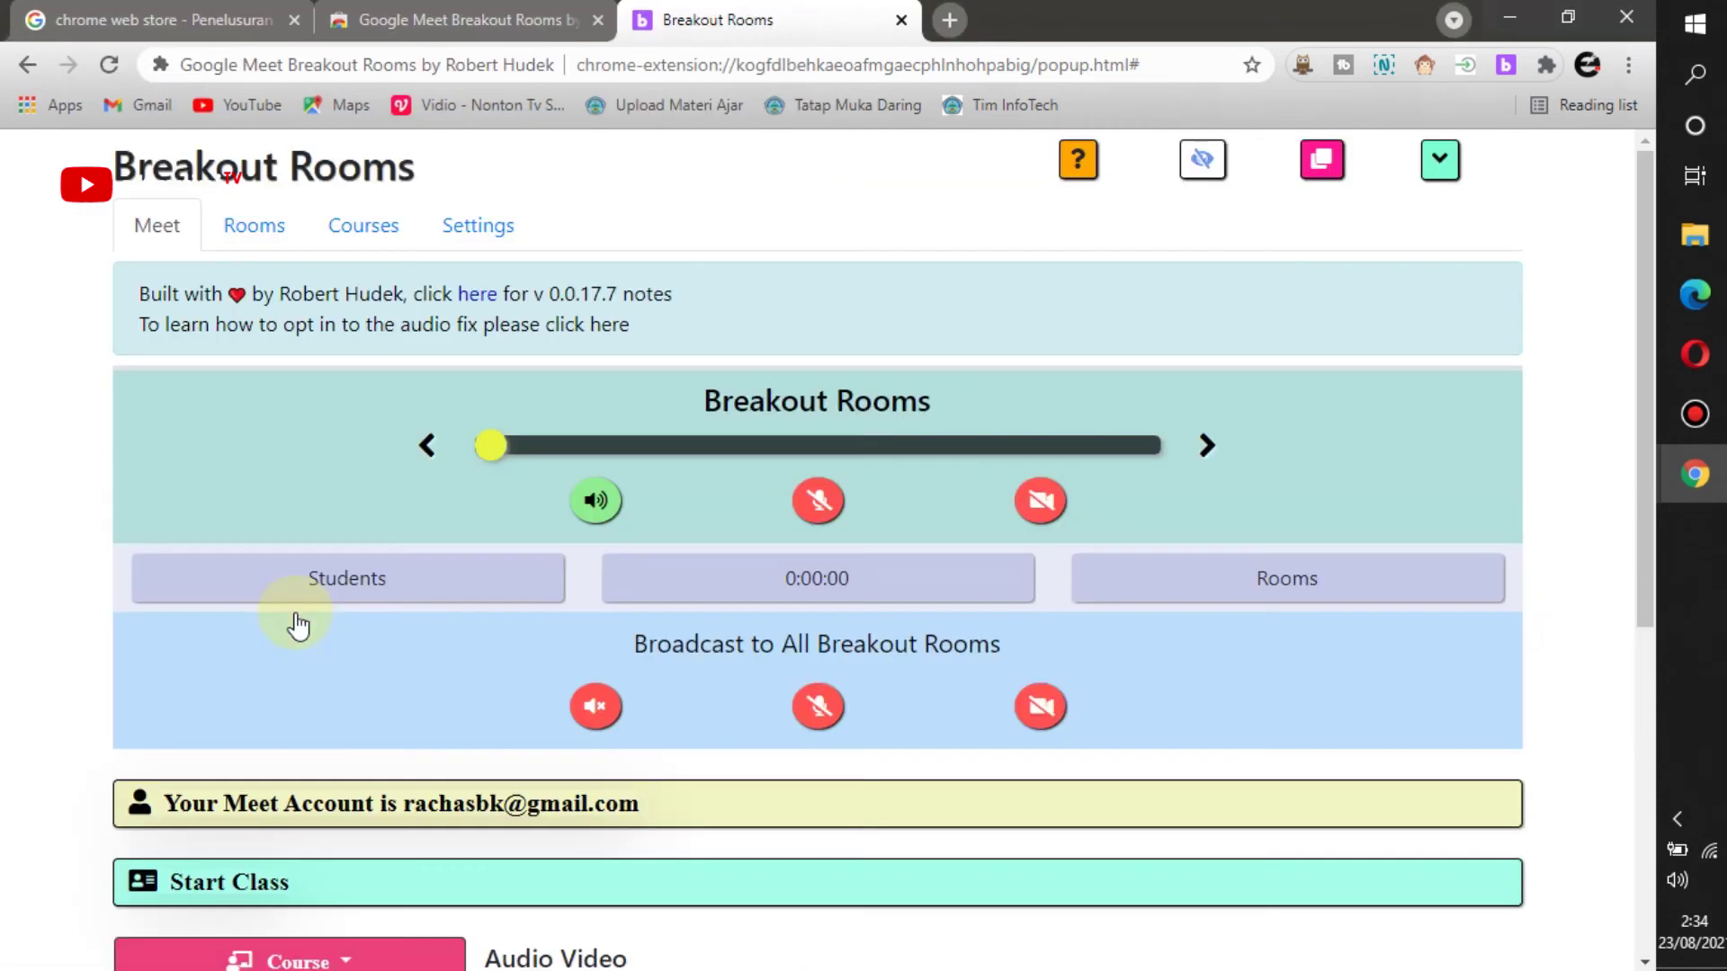
mouse_move(1694, 473)
click(1556, 572)
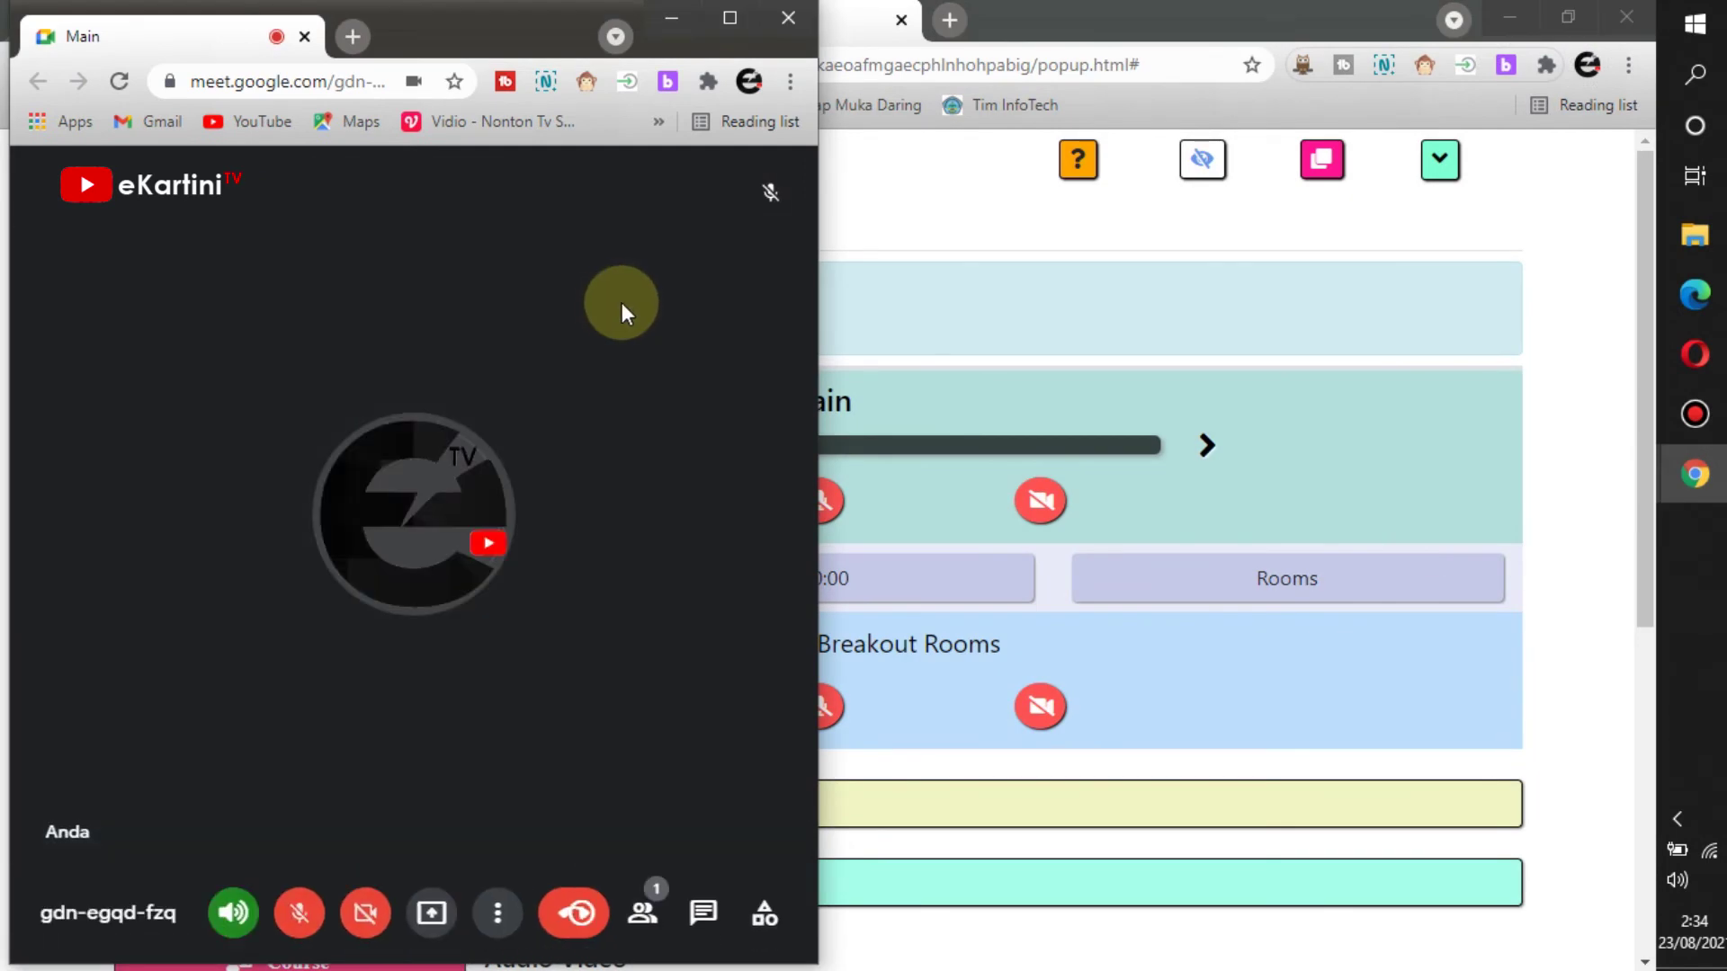
click(850, 25)
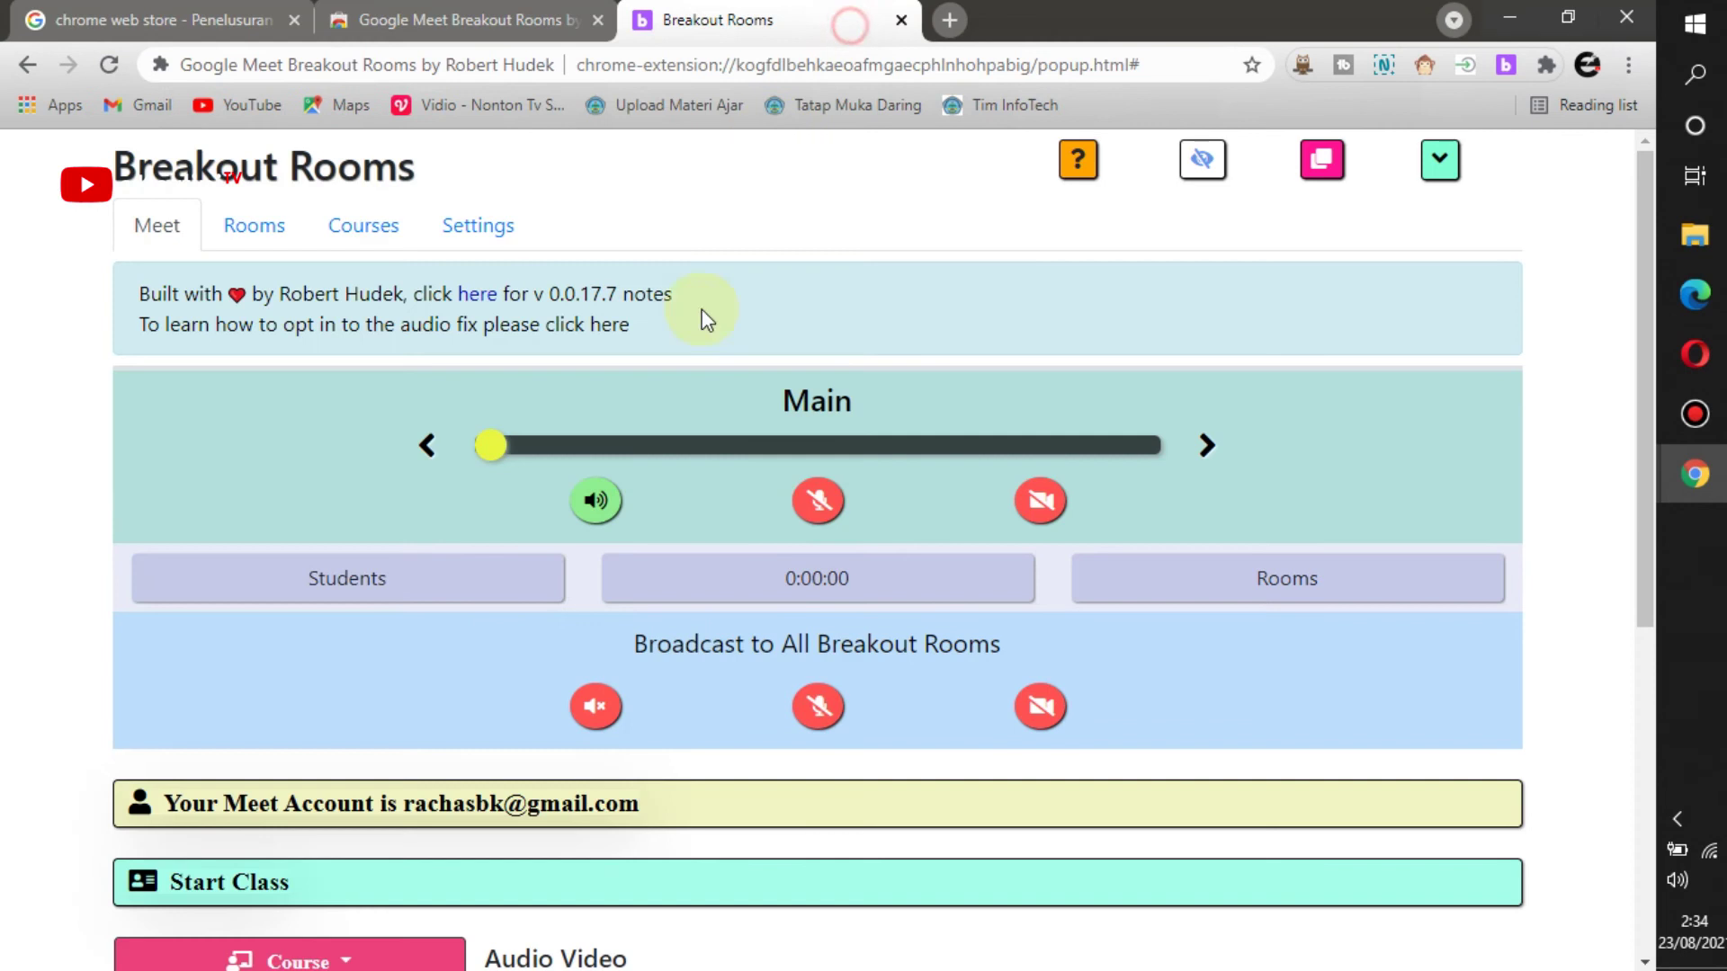
scroll(869, 622, down, 4)
click(805, 817)
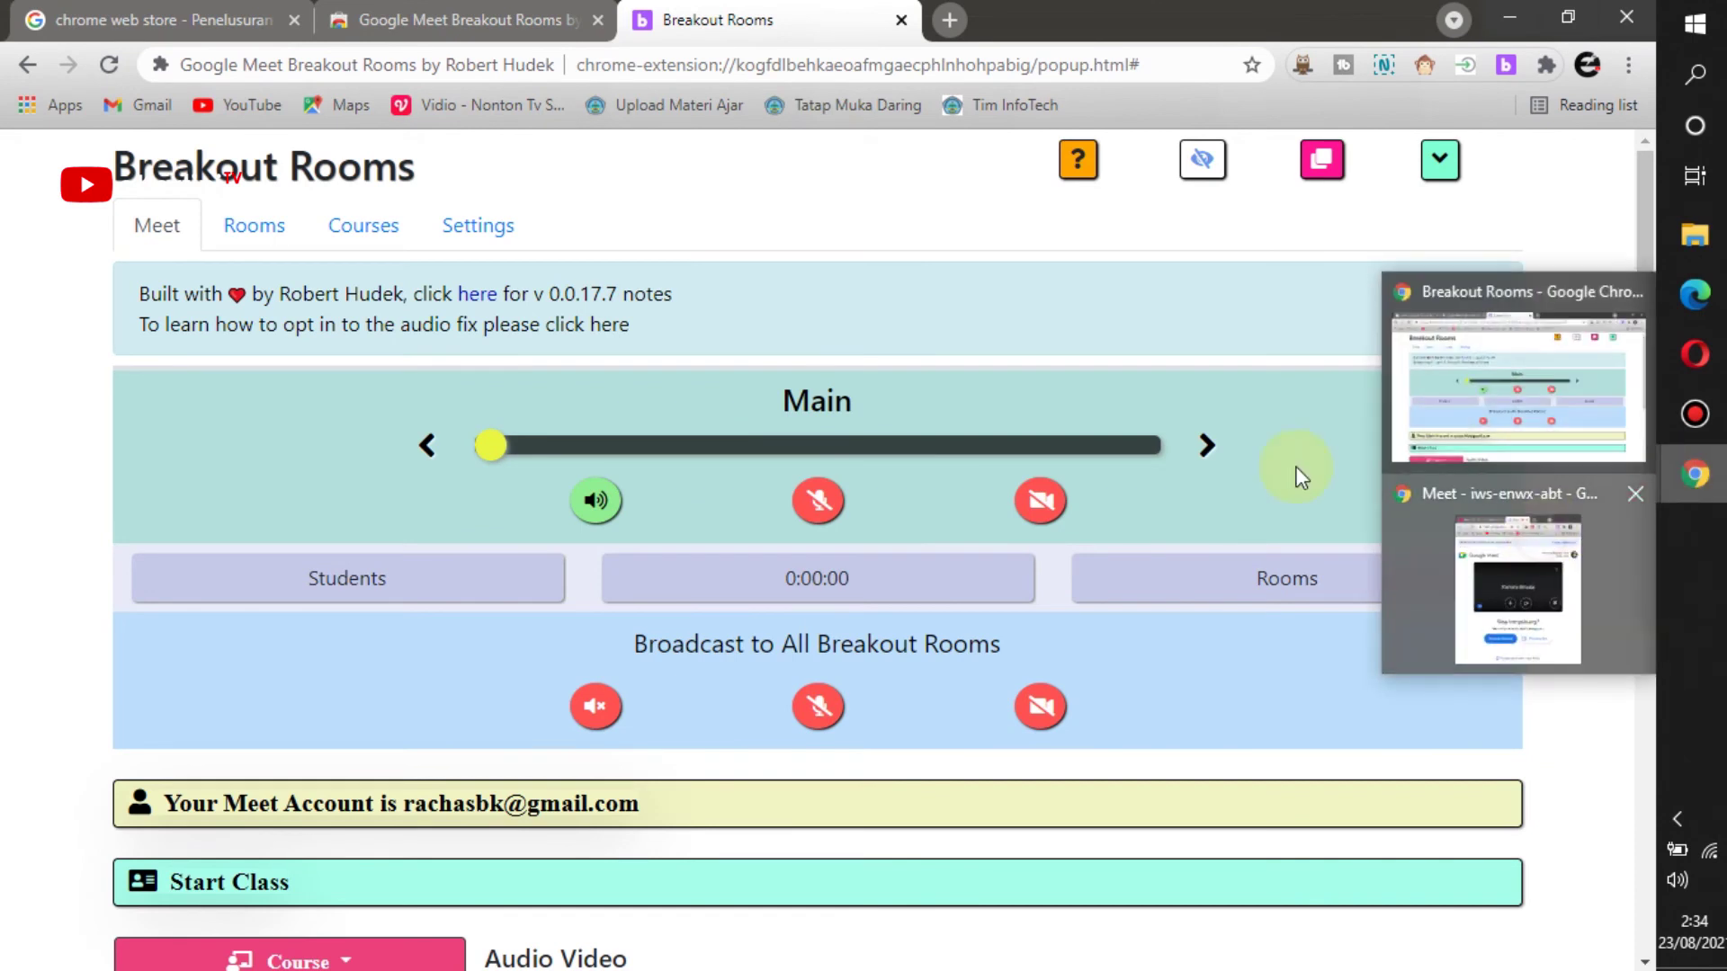
click(1551, 539)
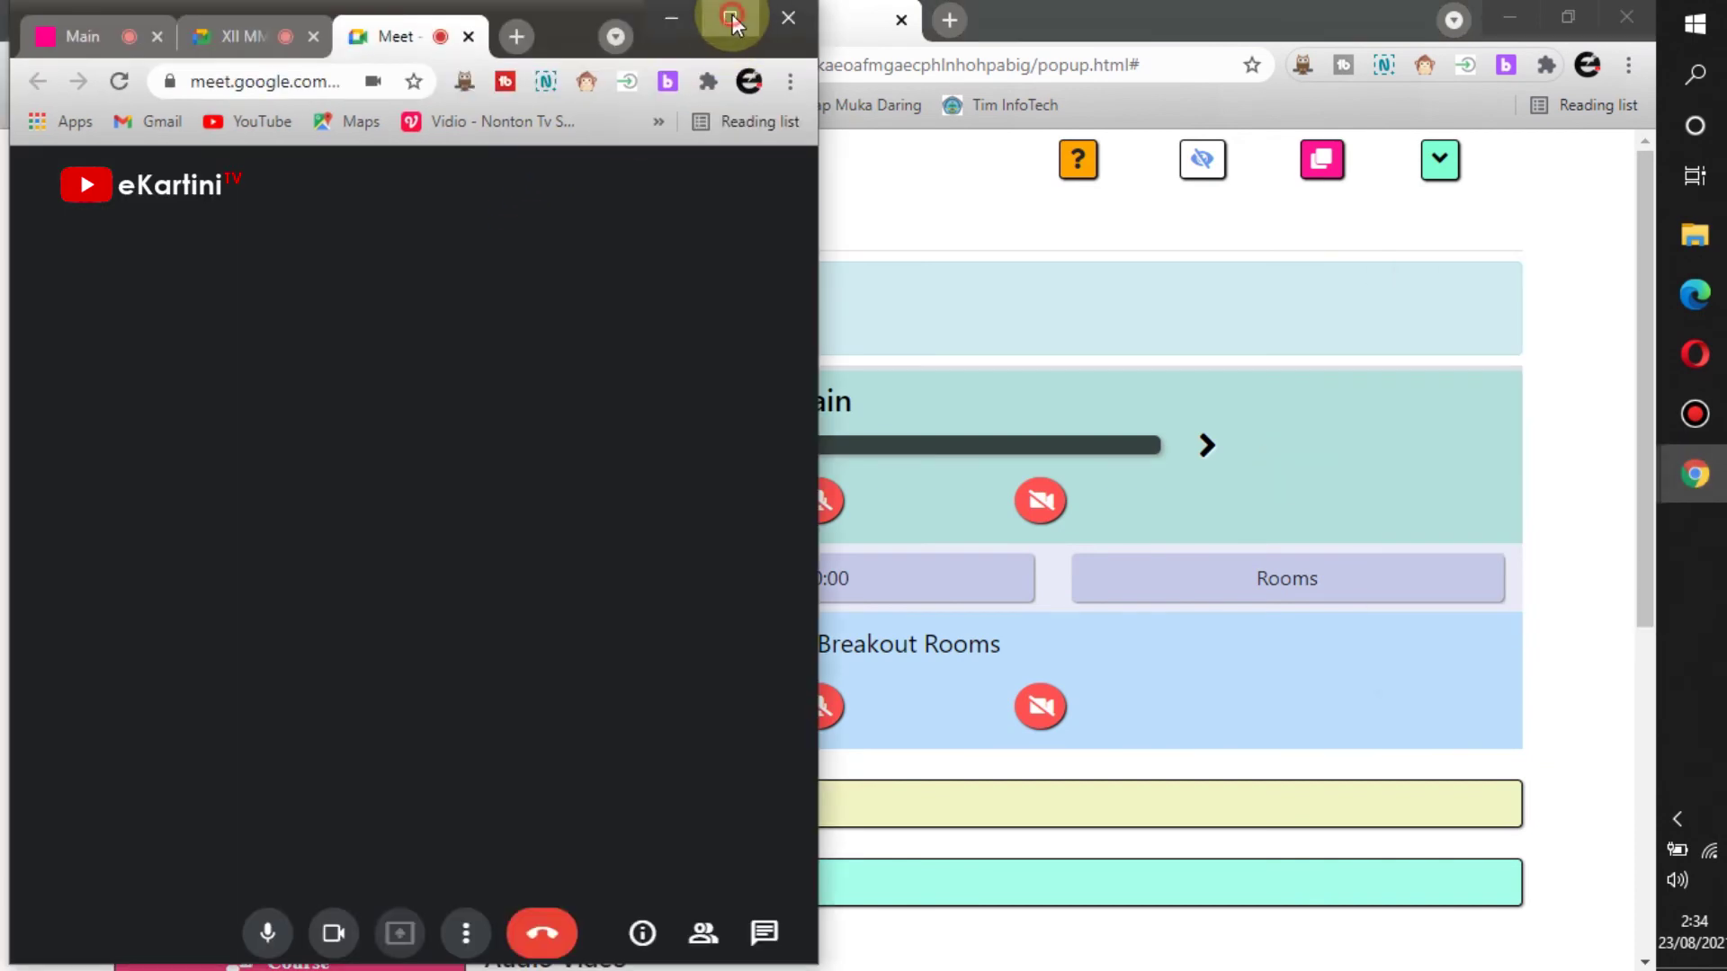
click(729, 18)
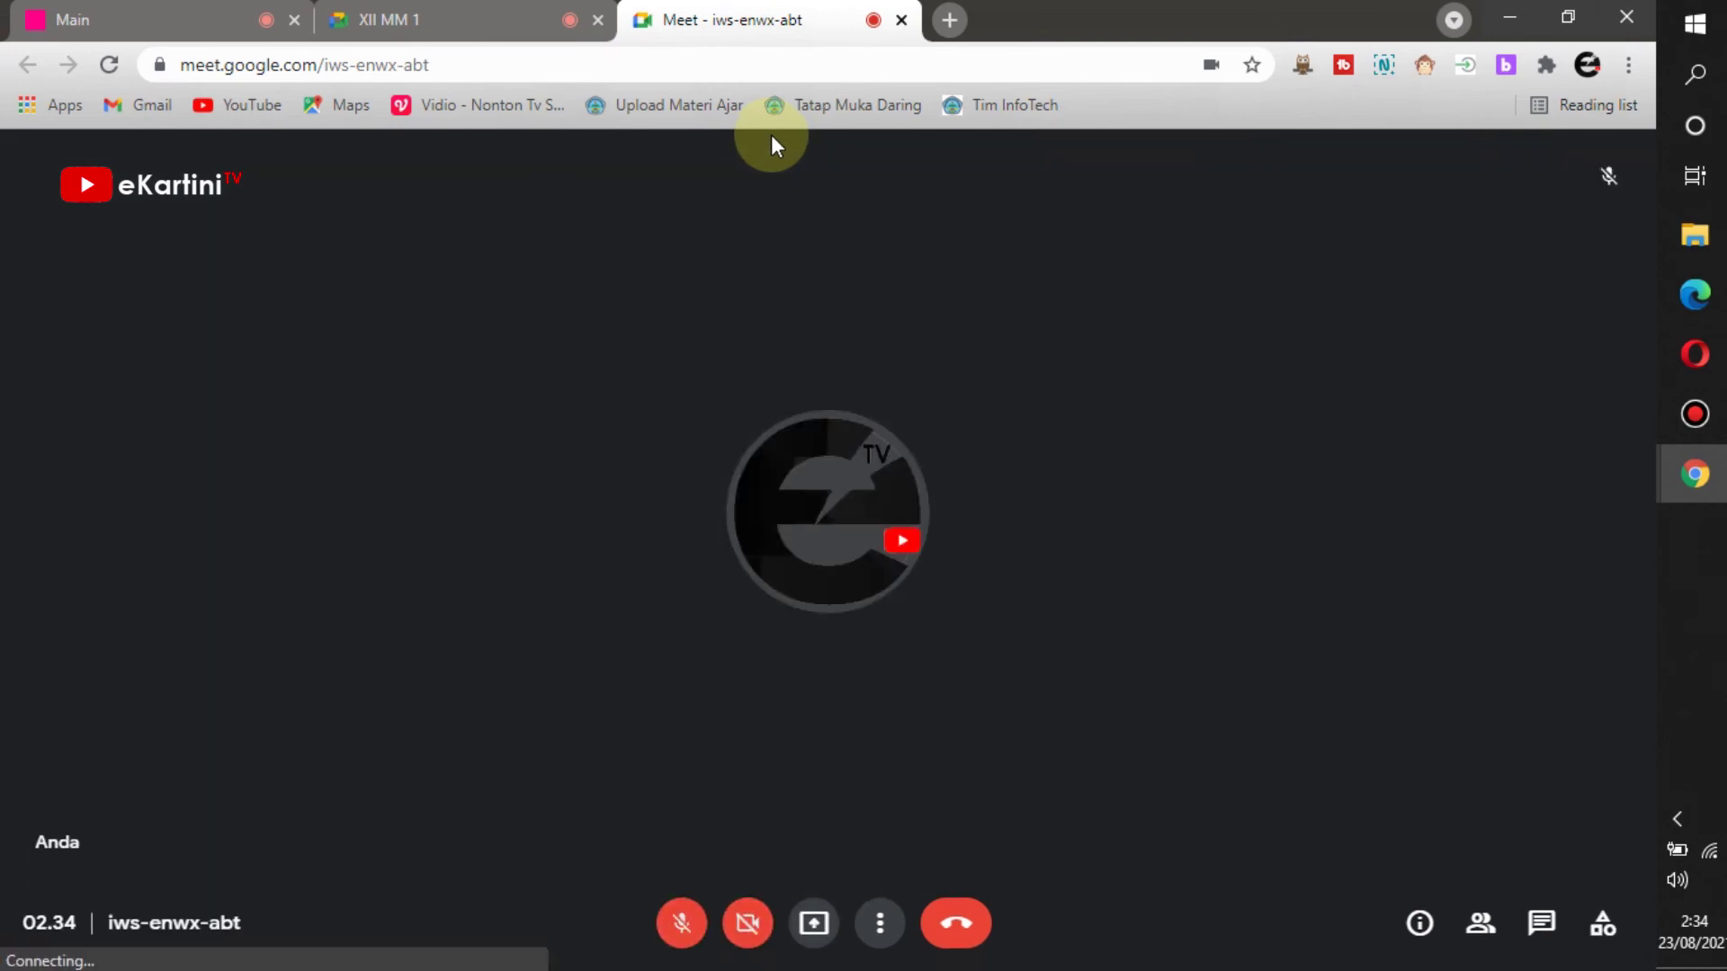
- Switch between the Main, XII MM 1 and XII MM 2 meeting tabs to check each
click(417, 19)
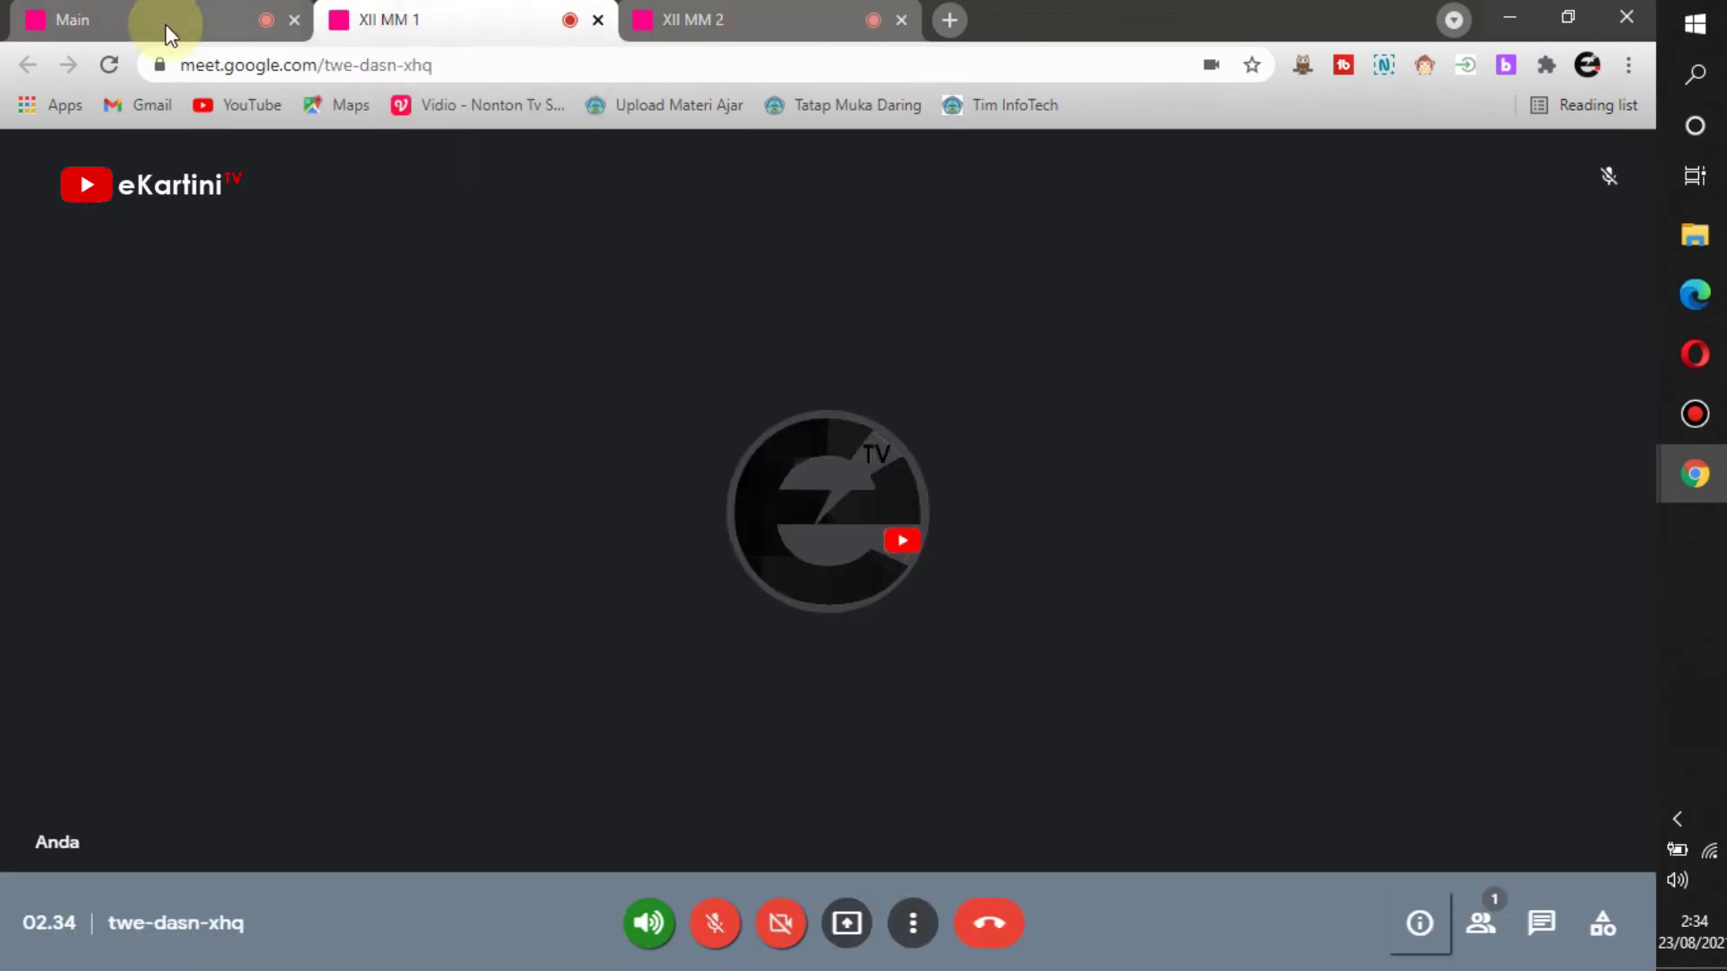
click(166, 25)
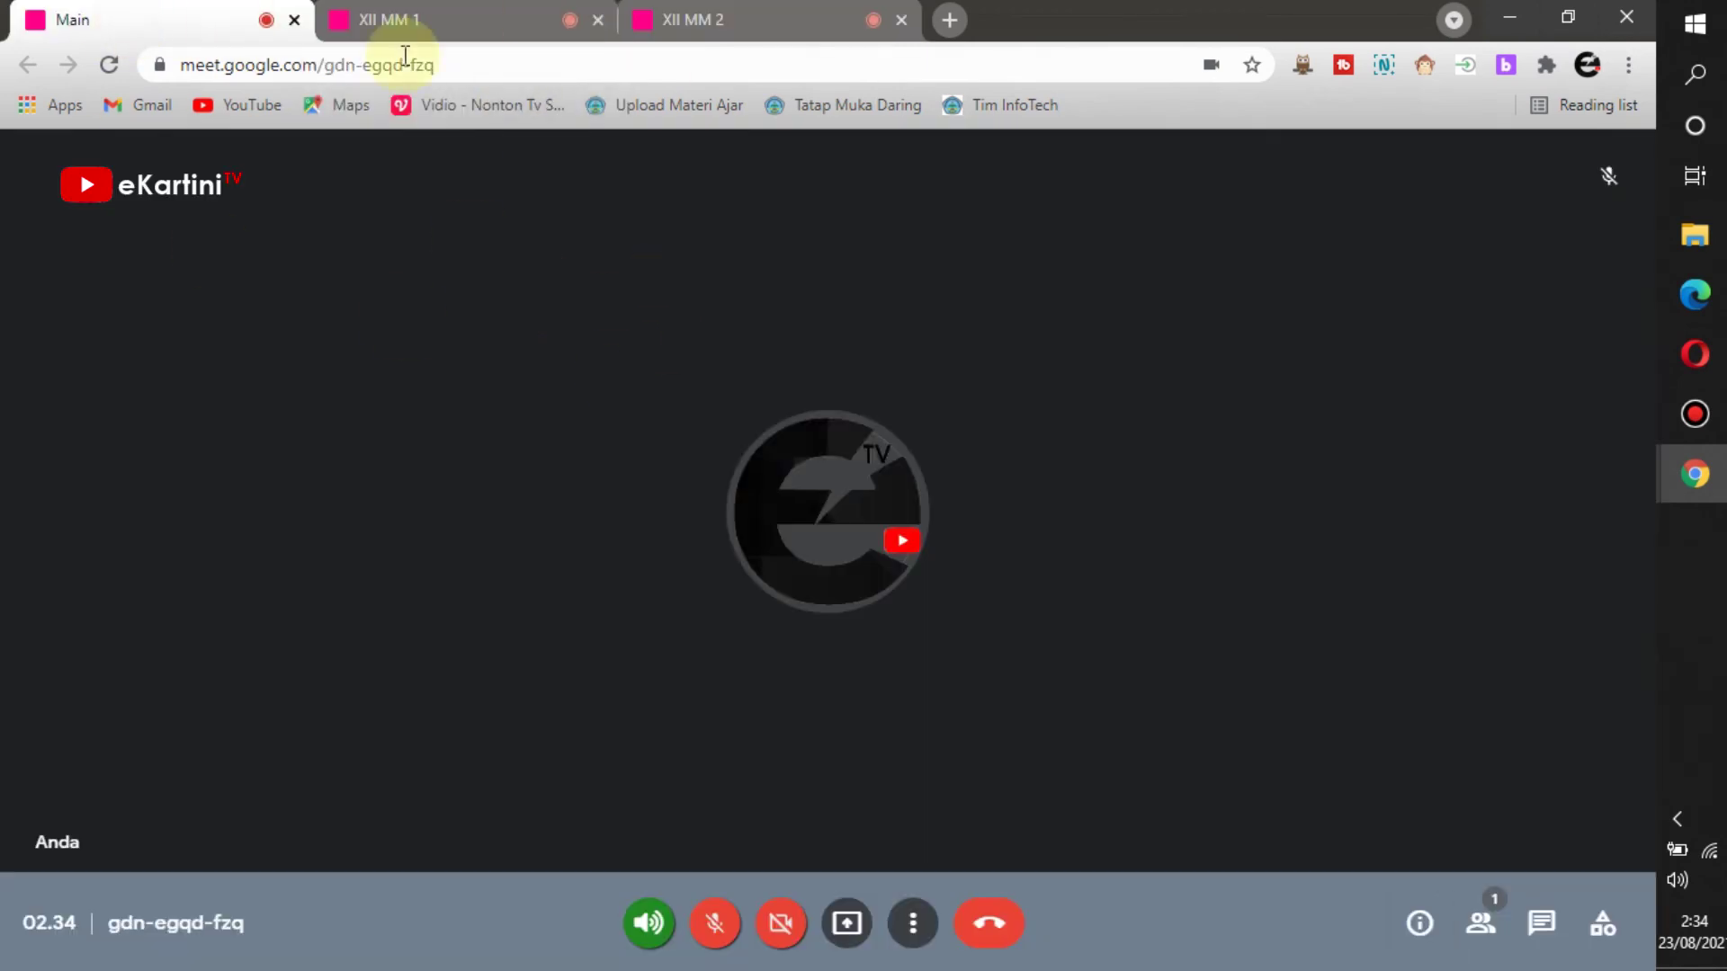
click(423, 20)
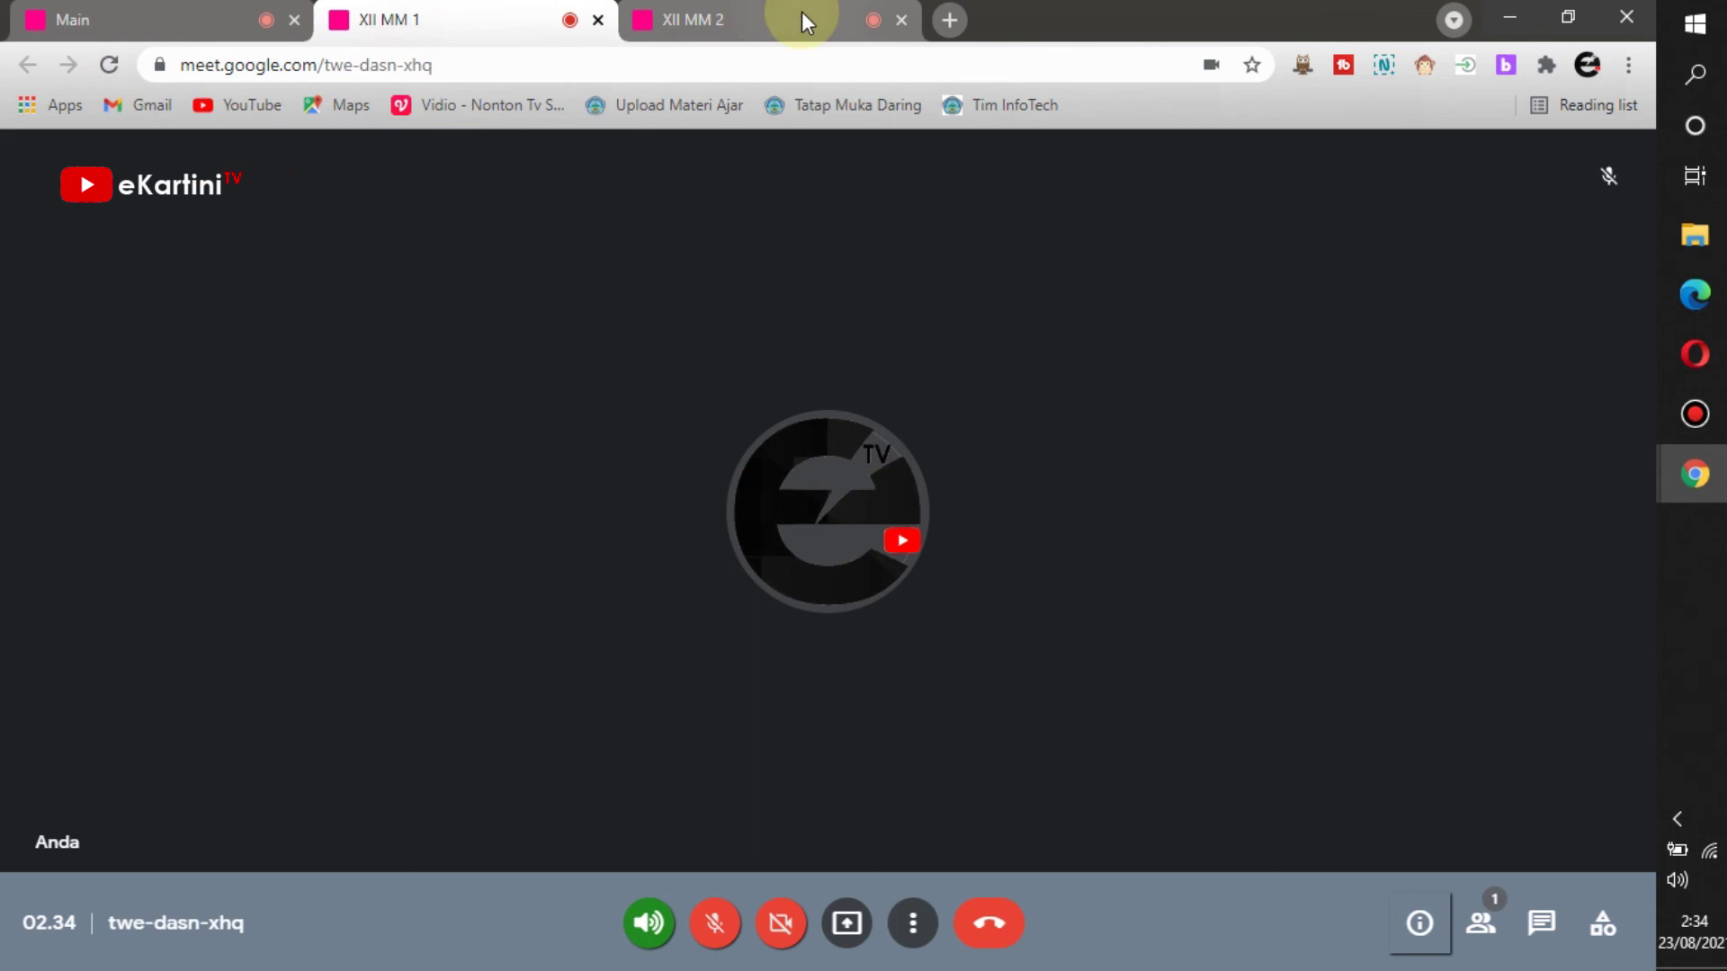
click(758, 20)
click(110, 20)
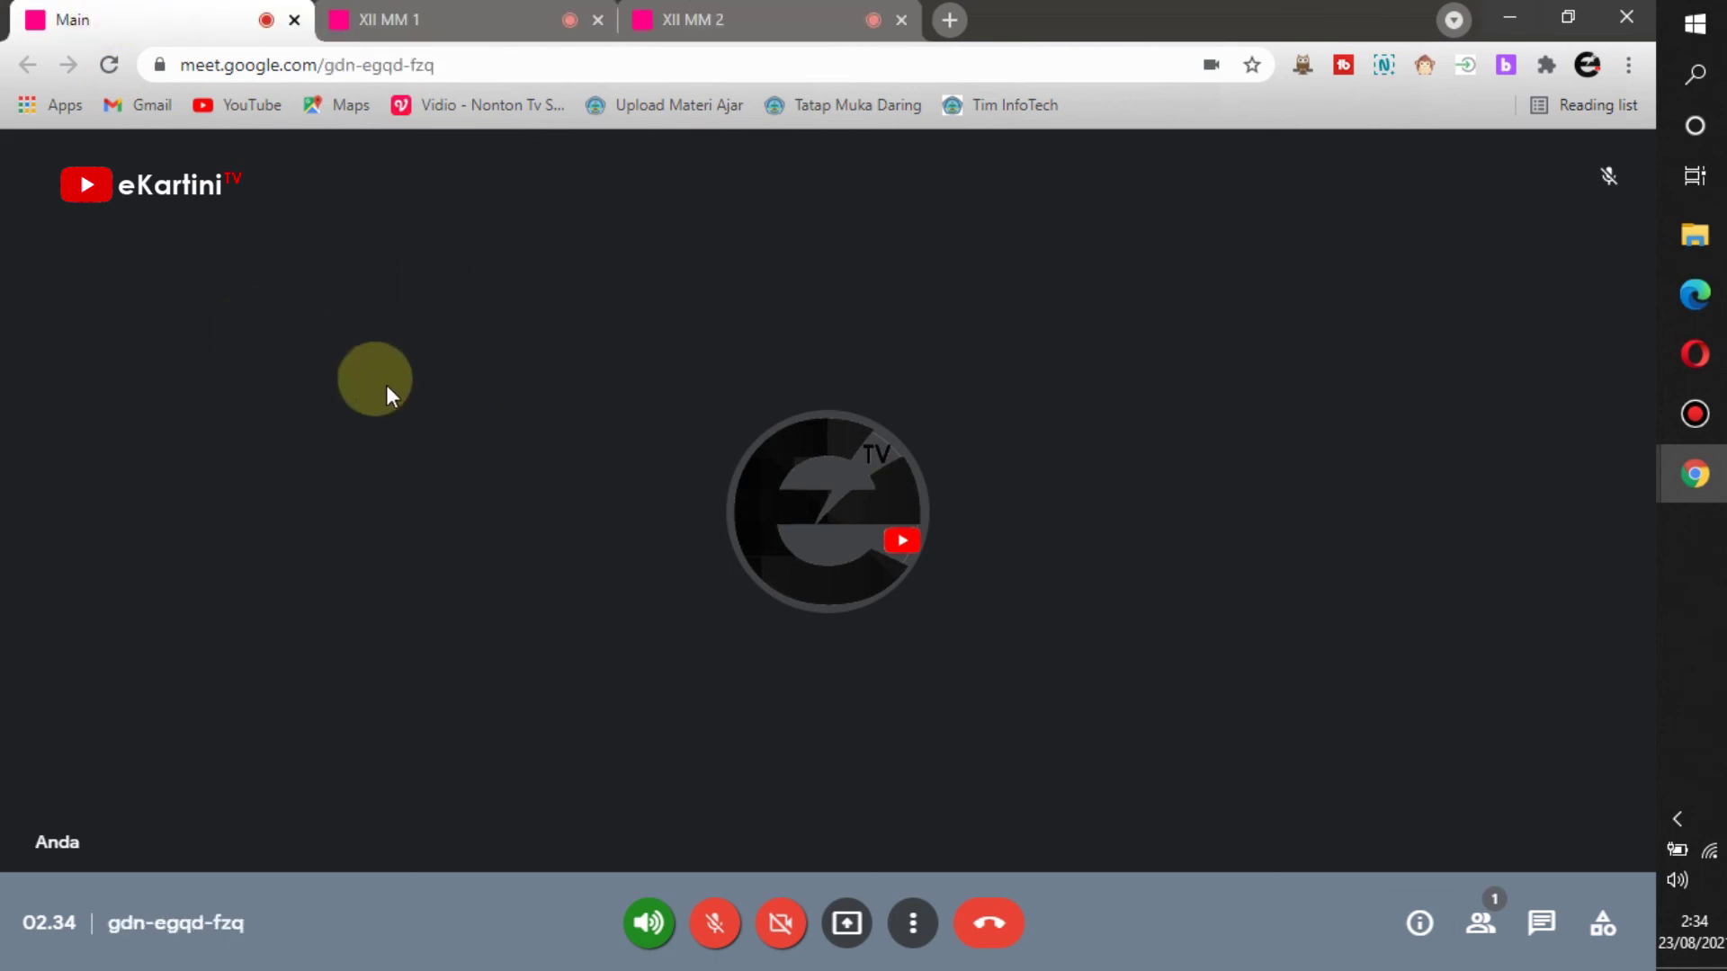
click(416, 24)
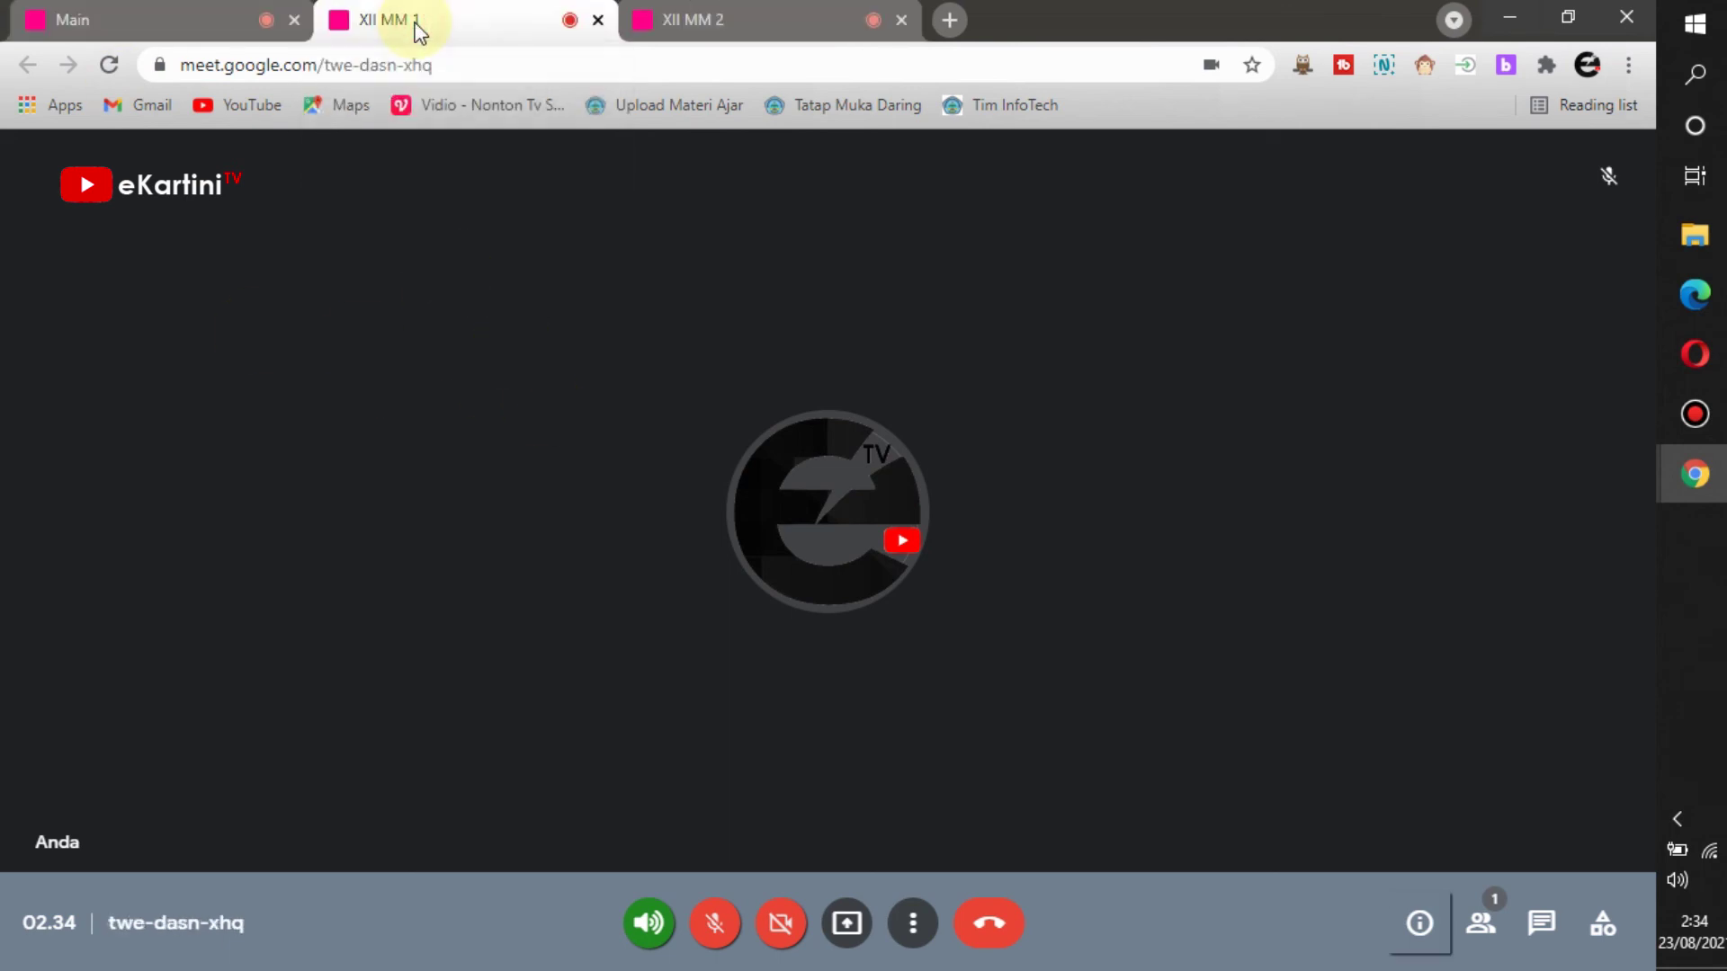
click(735, 20)
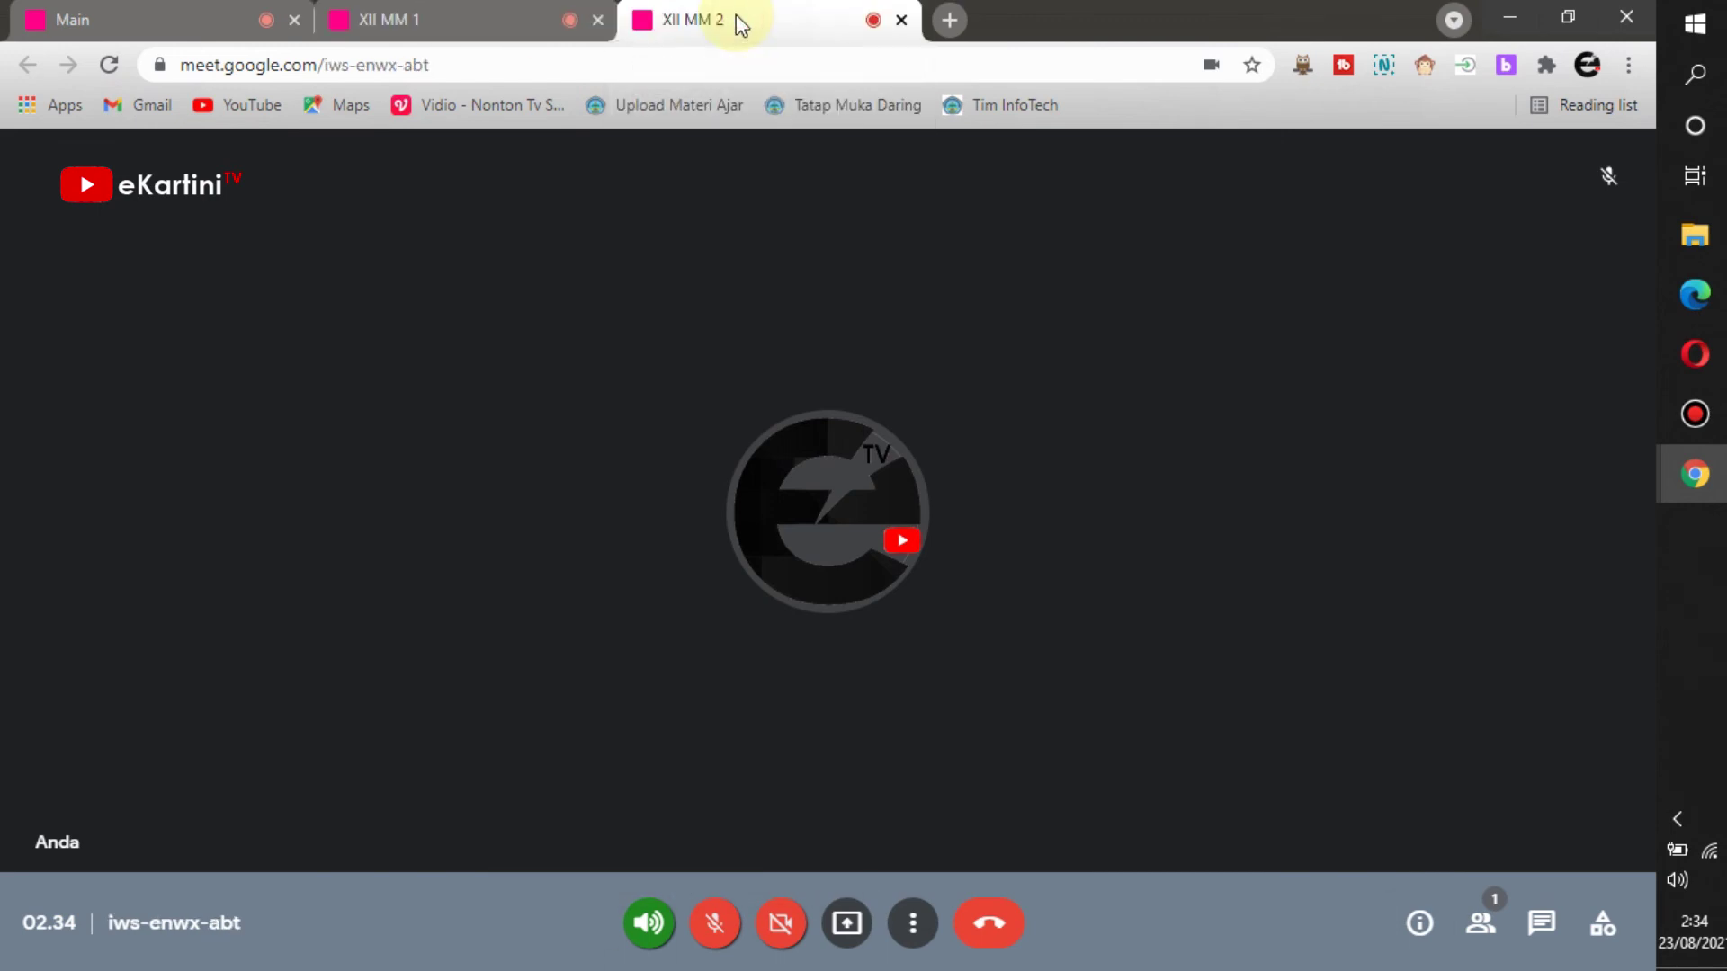
click(458, 13)
- Copy the XII MM 2 meeting link from its address bar
click(464, 57)
right_click(465, 57)
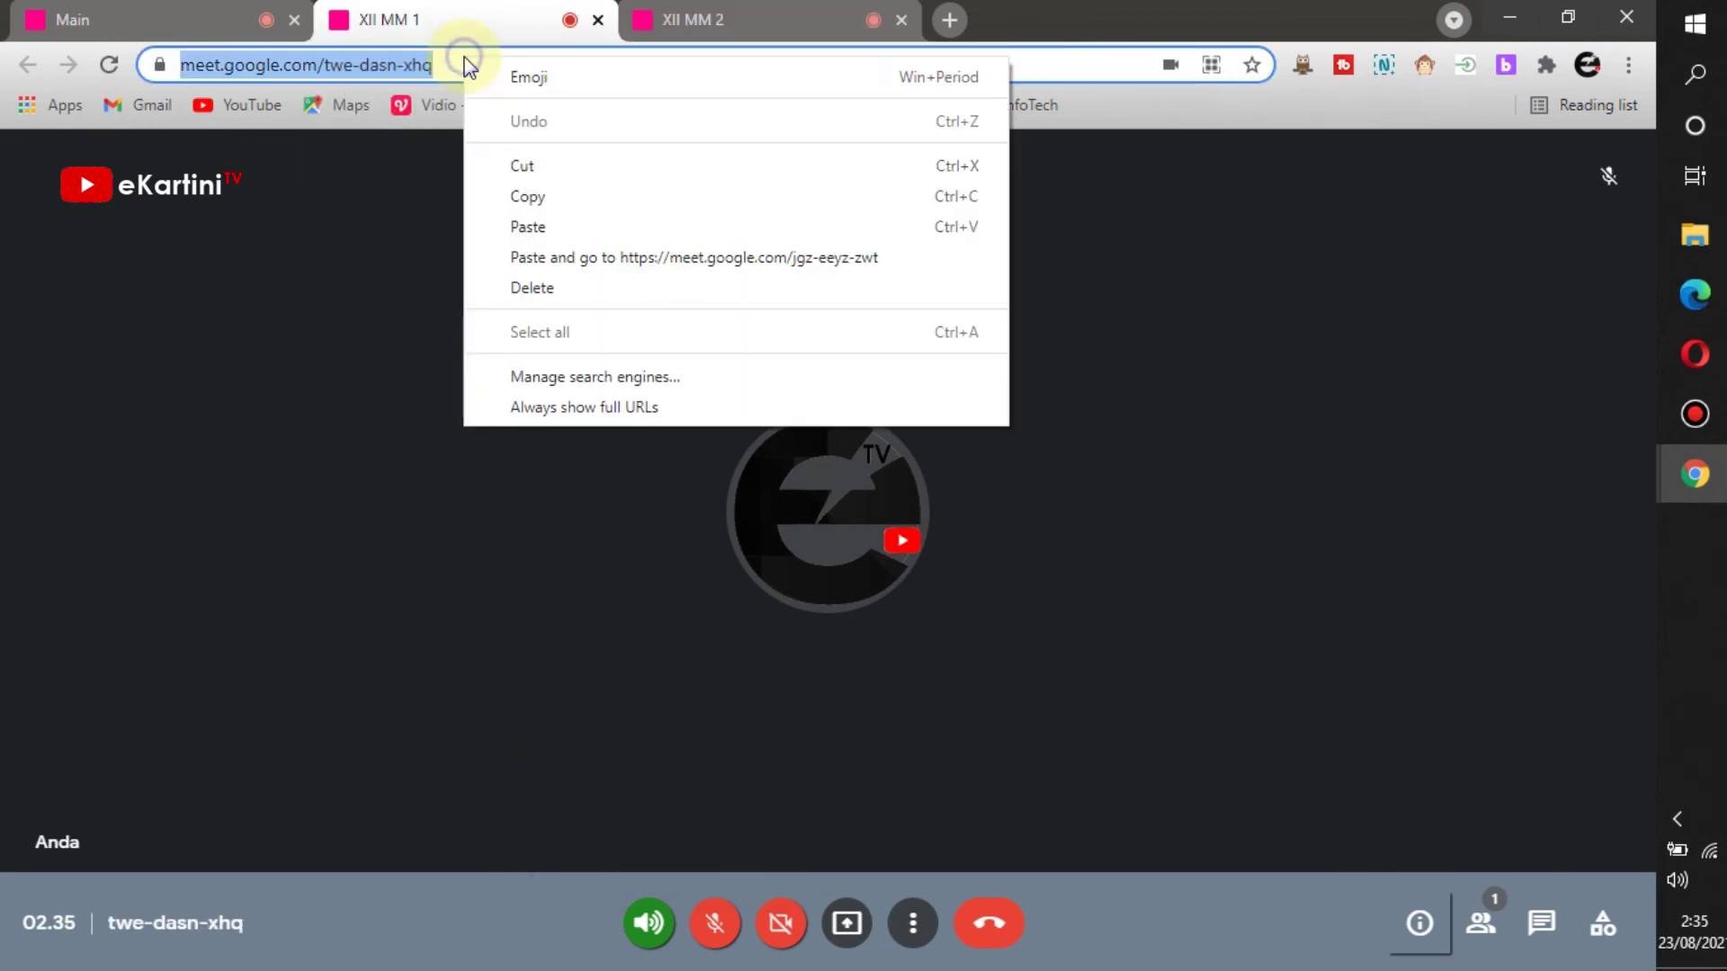
click(354, 202)
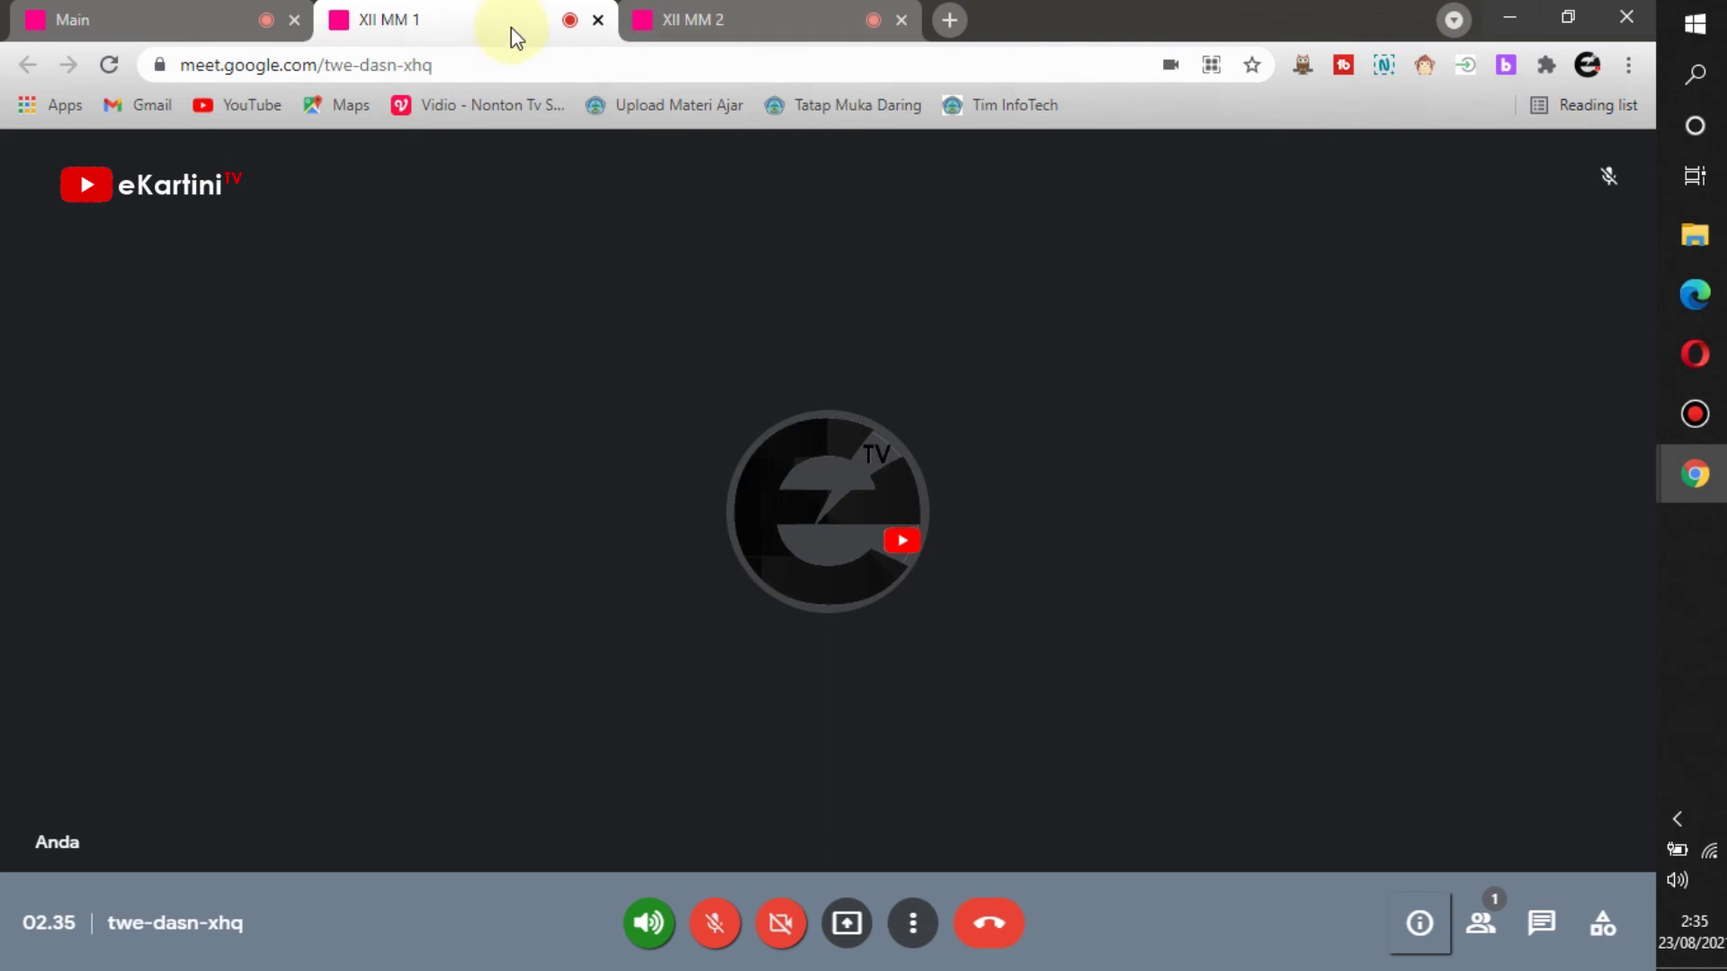
click(483, 65)
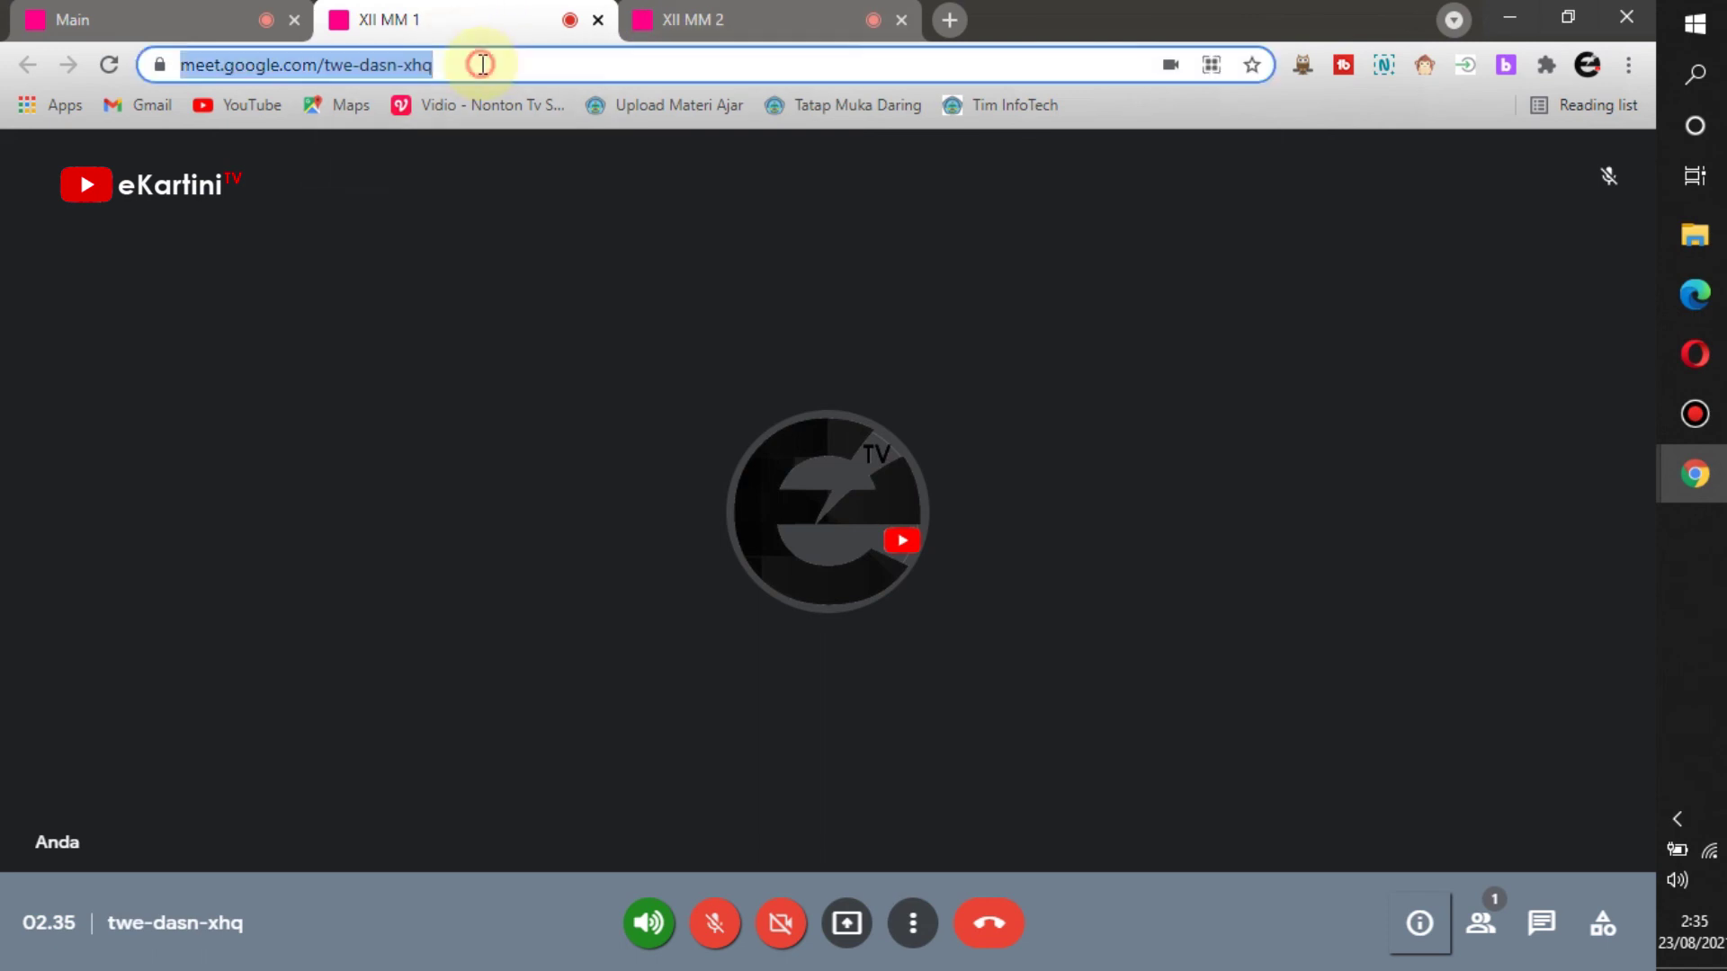
click(705, 18)
click(571, 66)
right_click(571, 66)
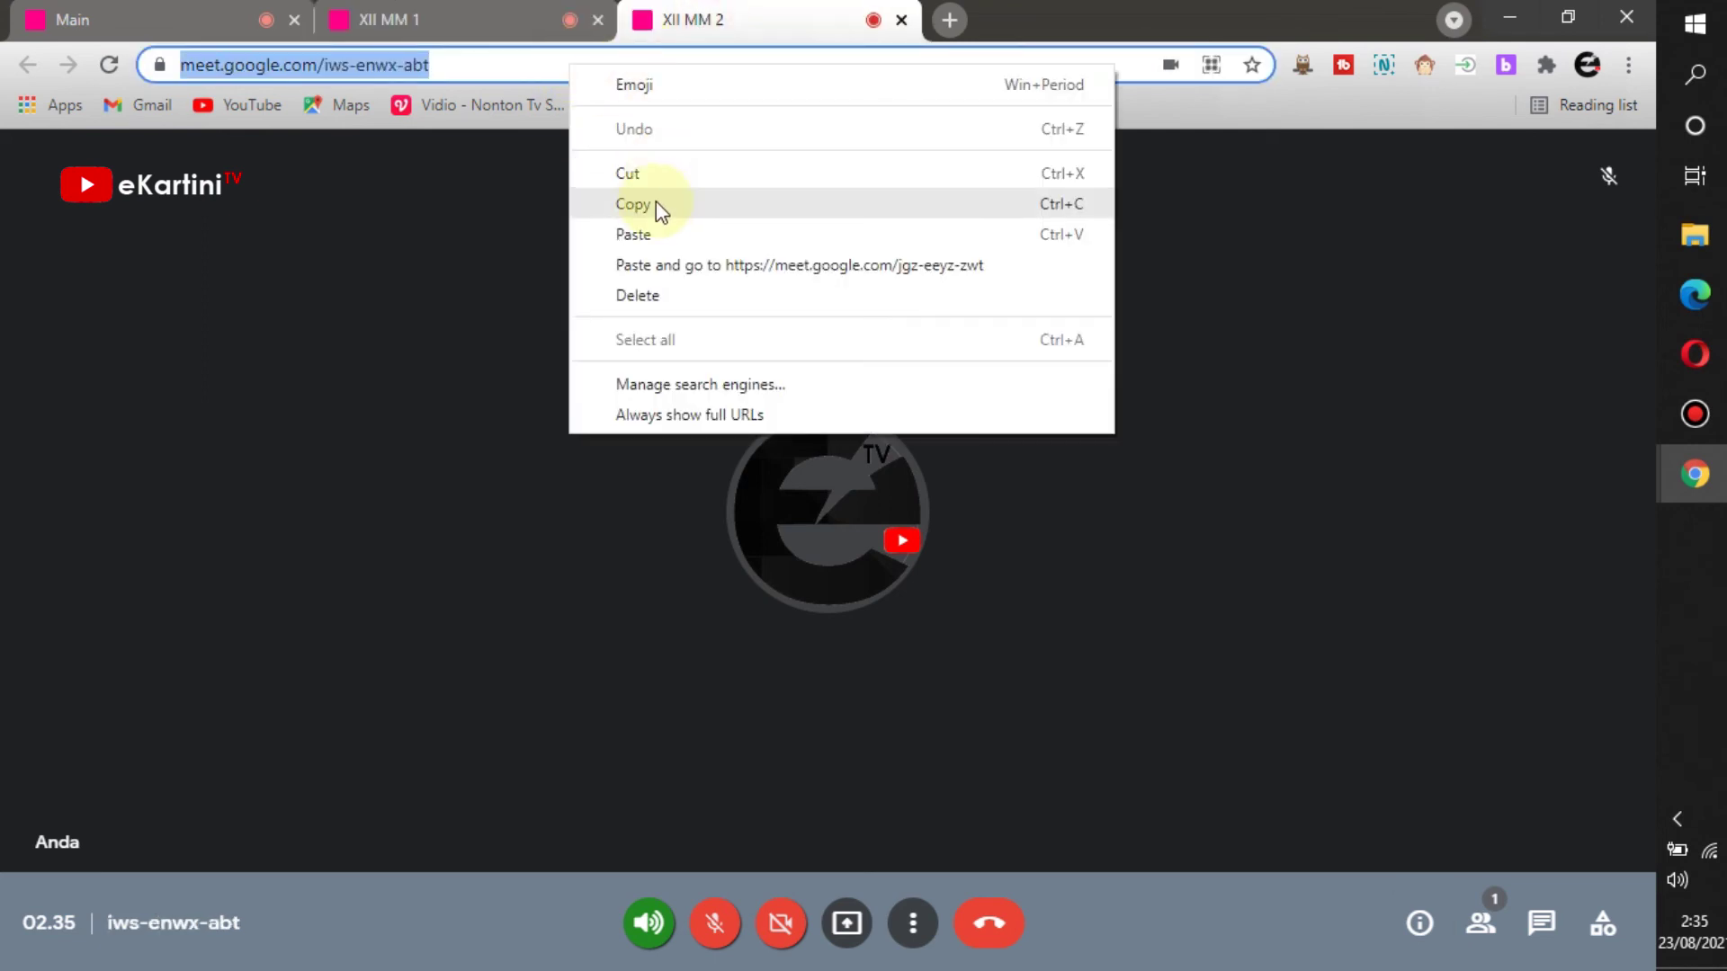
click(663, 203)
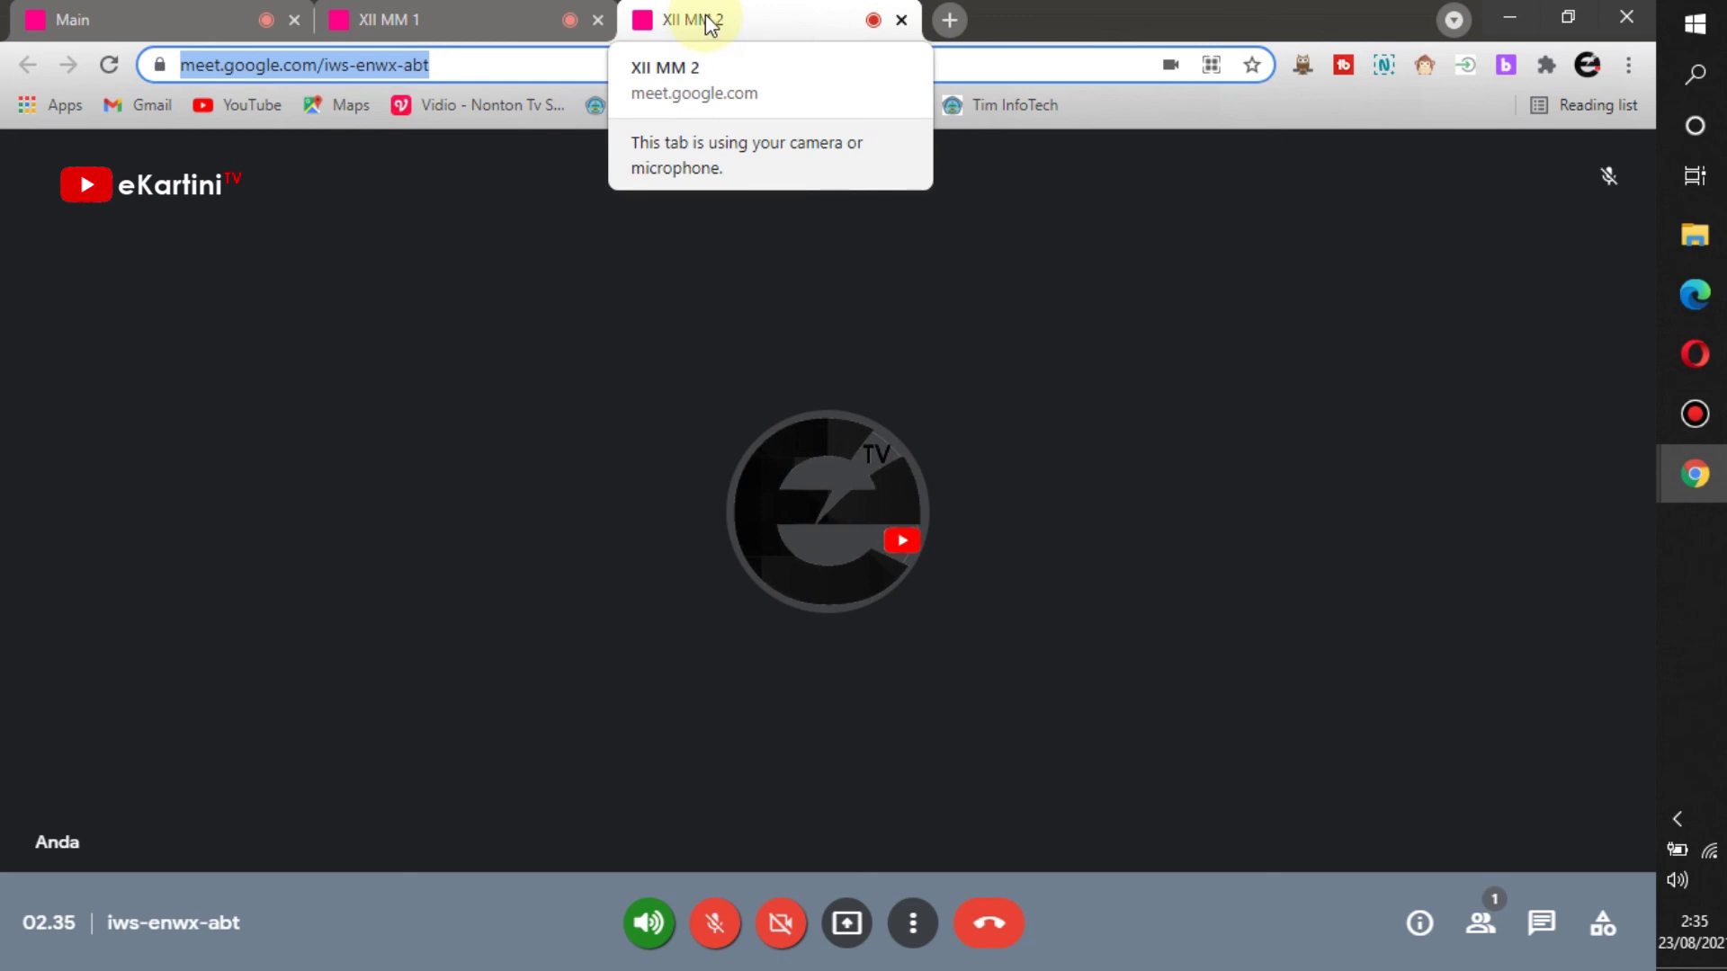
click(483, 25)
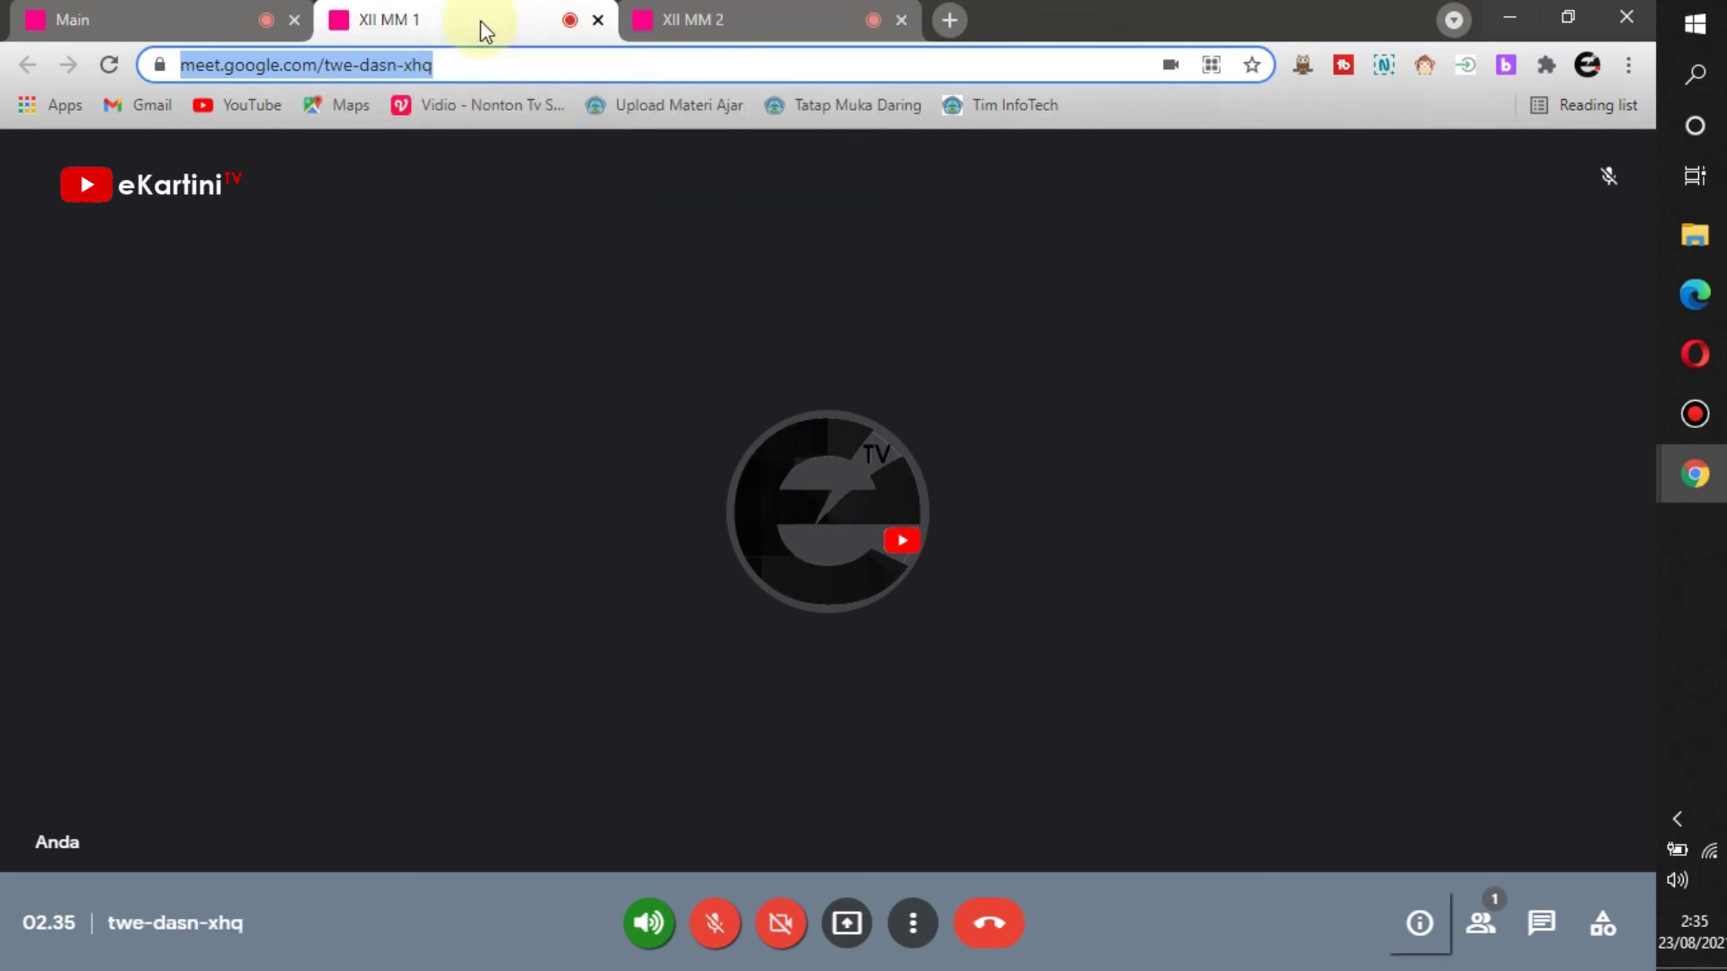
right_click(457, 66)
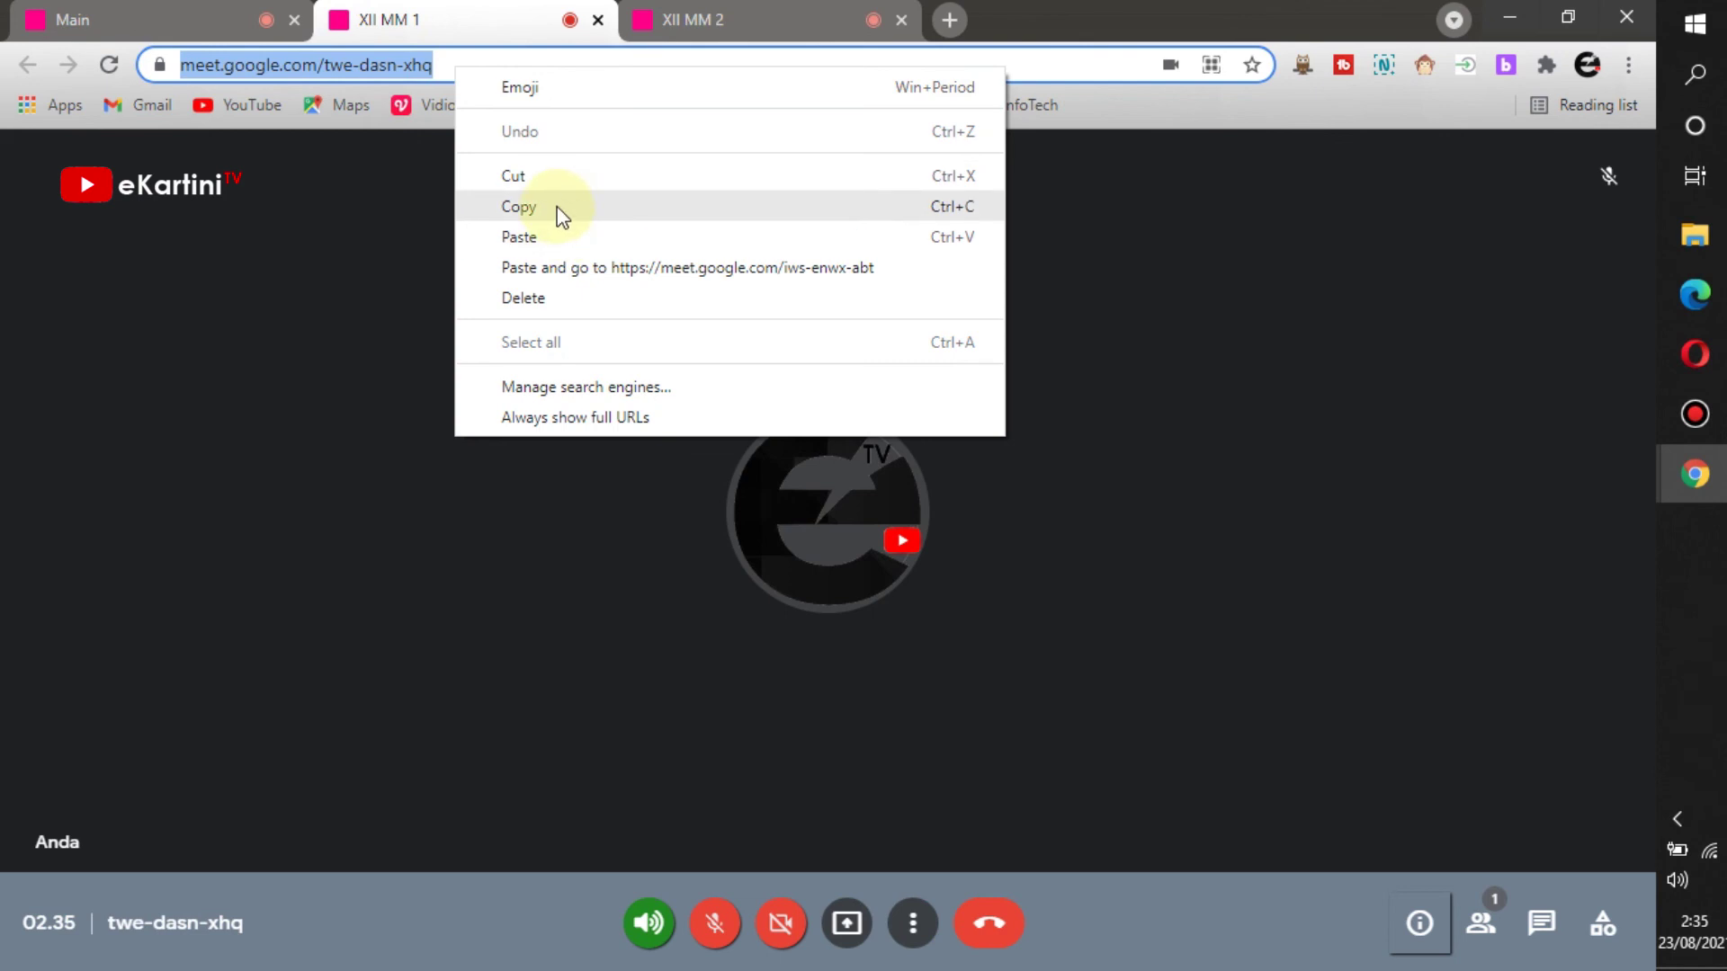
click(561, 214)
click(142, 23)
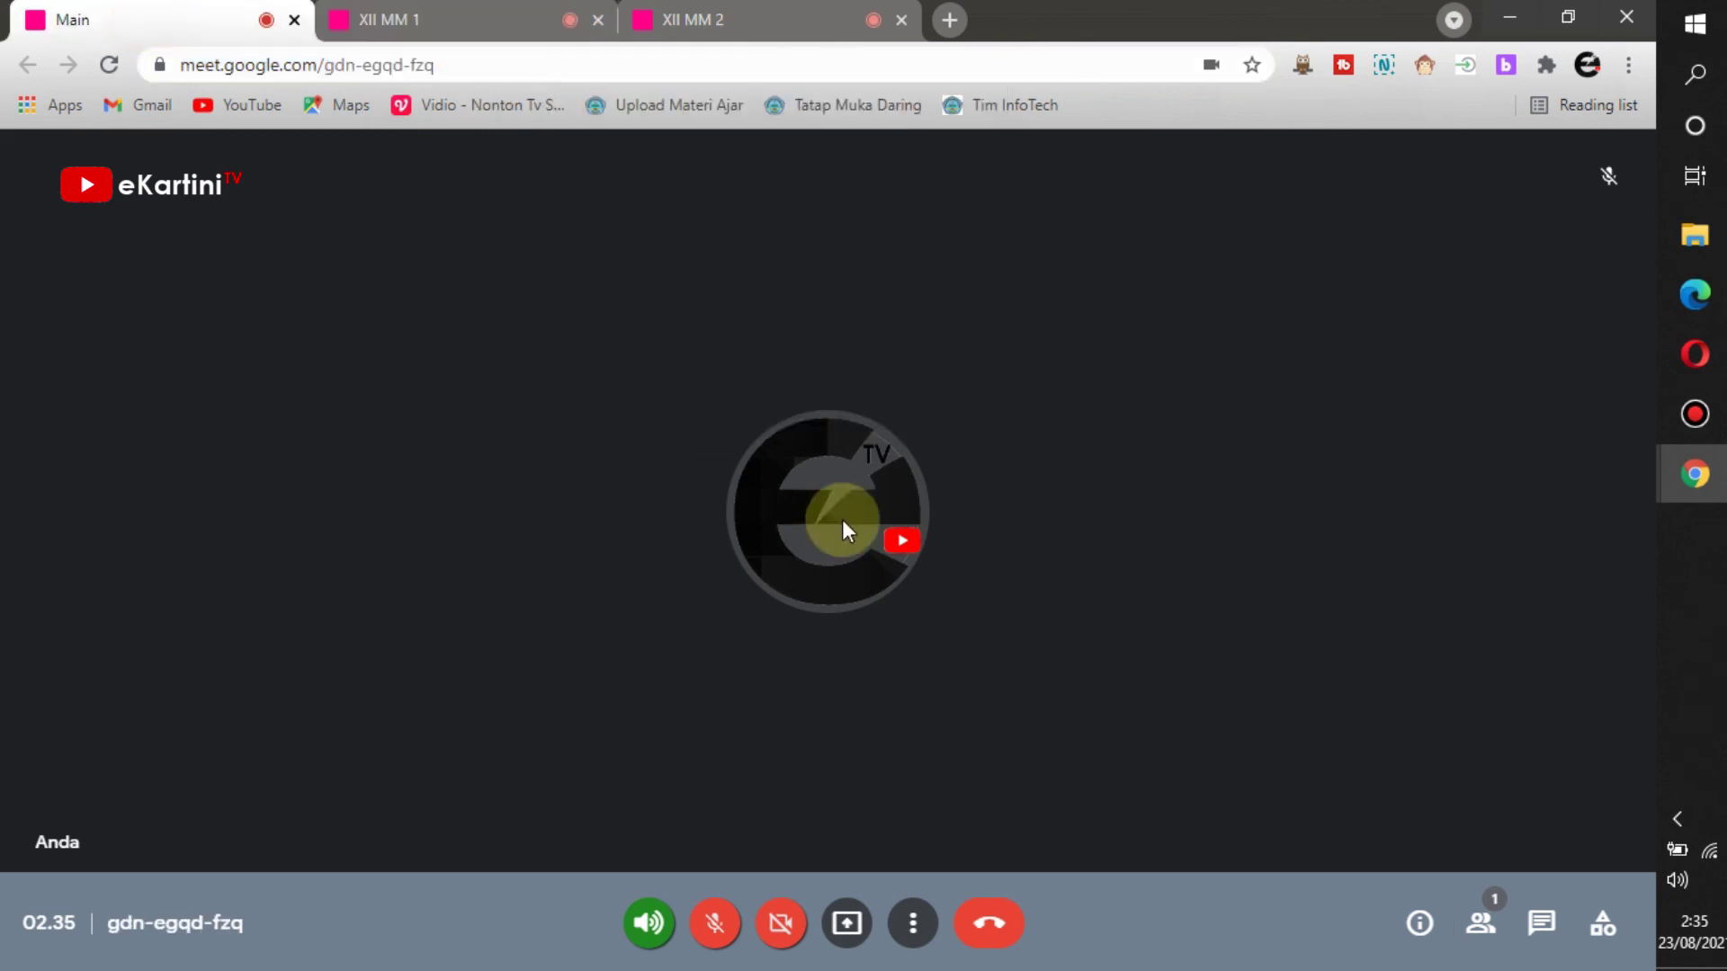
click(386, 20)
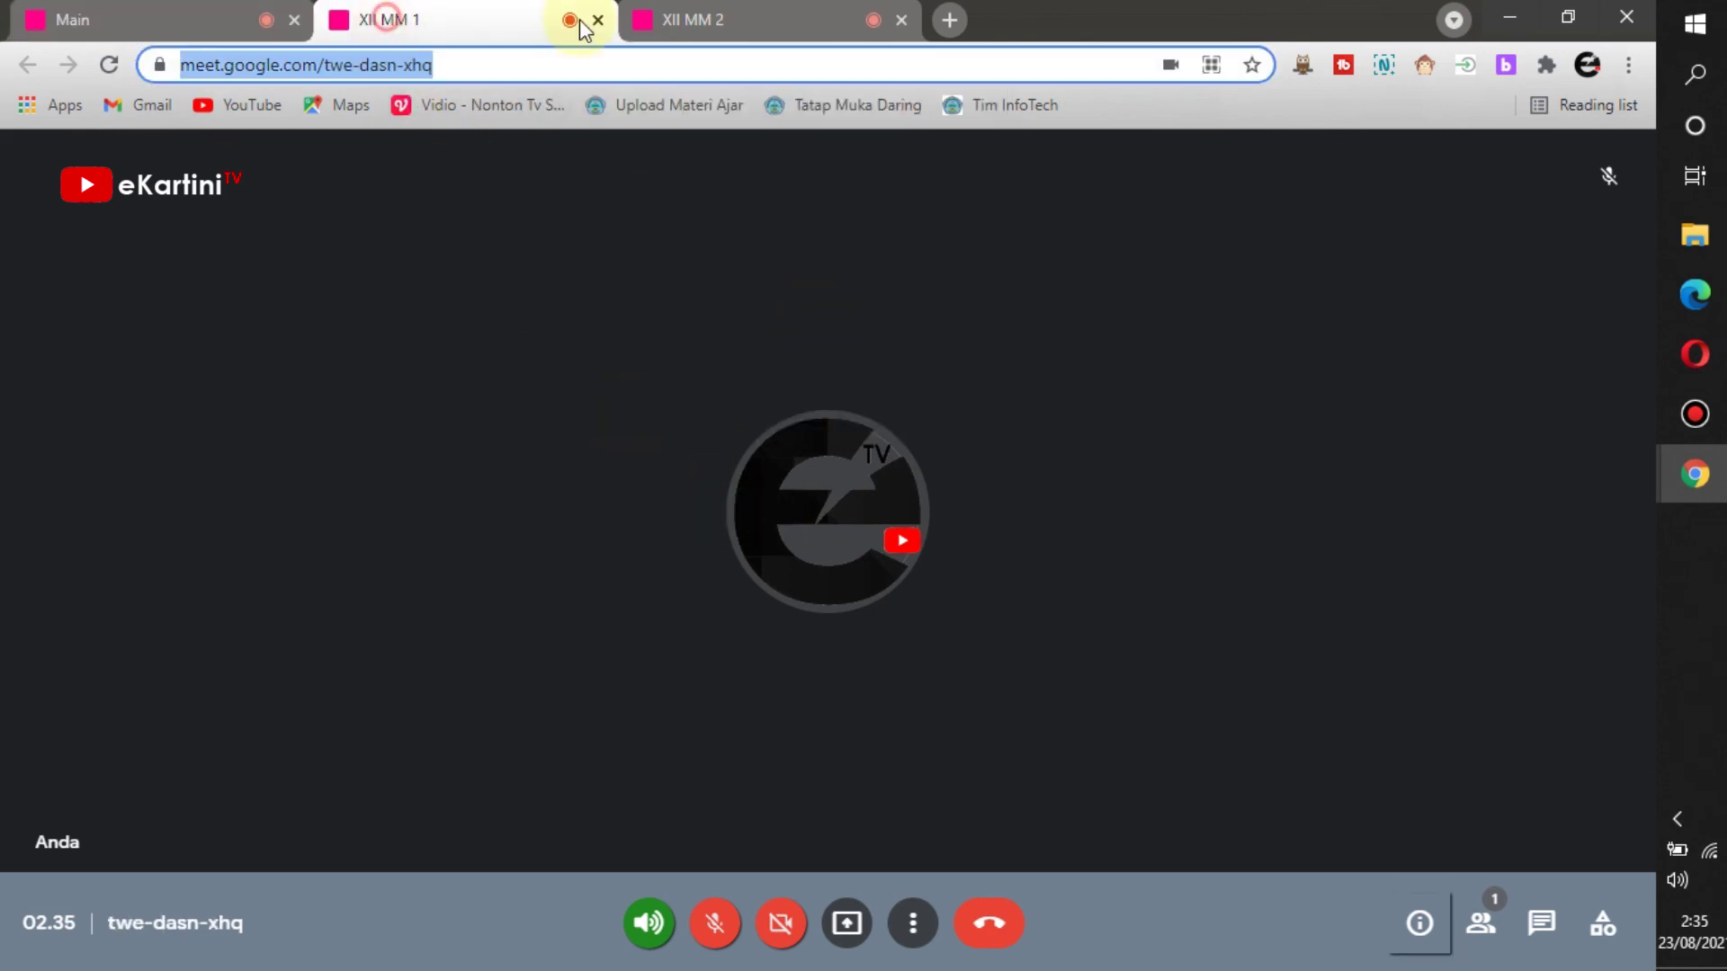
click(752, 18)
click(508, 16)
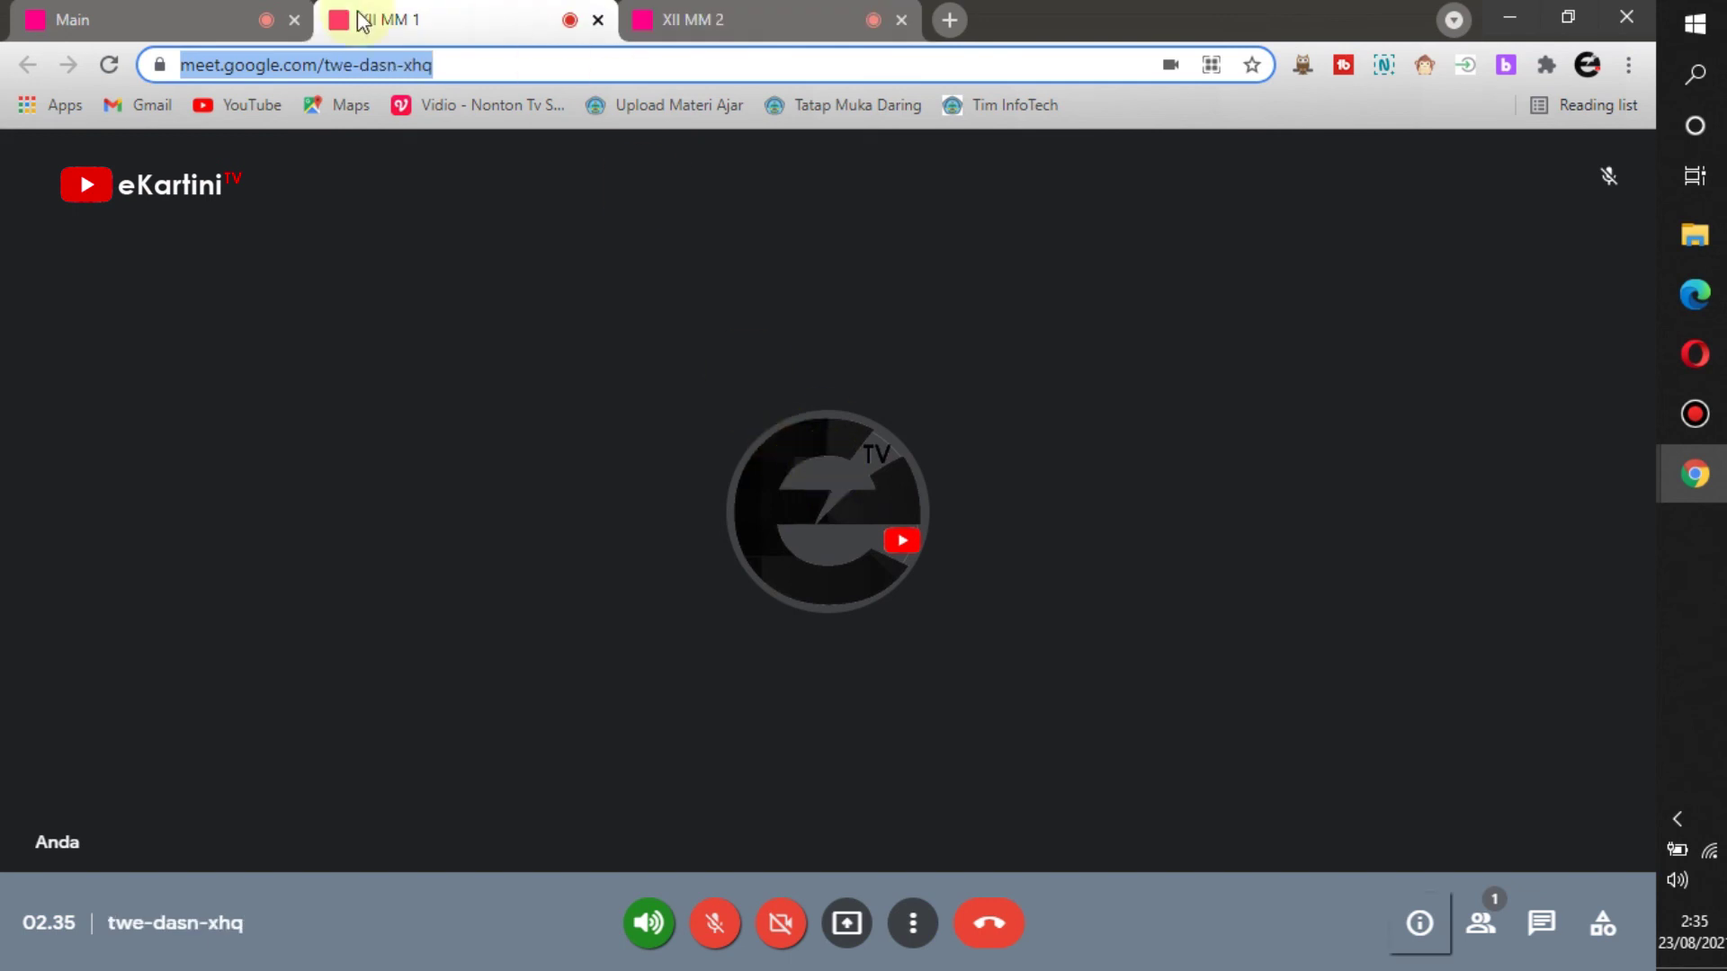
click(185, 24)
click(697, 18)
click(532, 19)
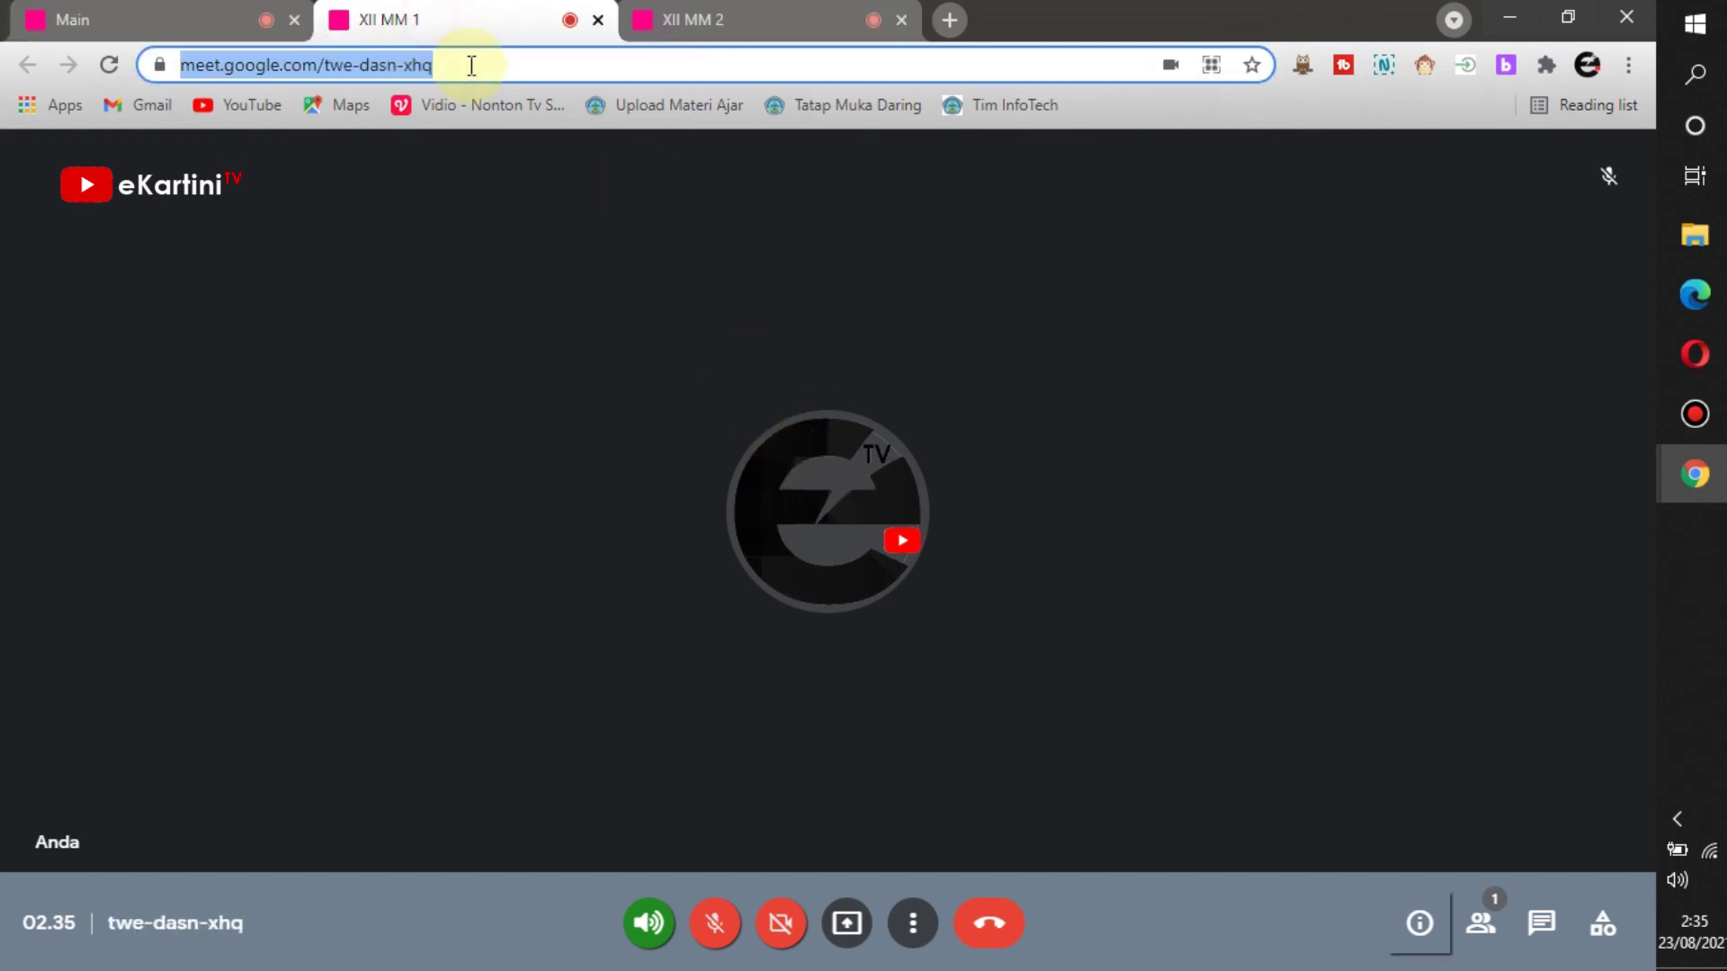
right_click(448, 64)
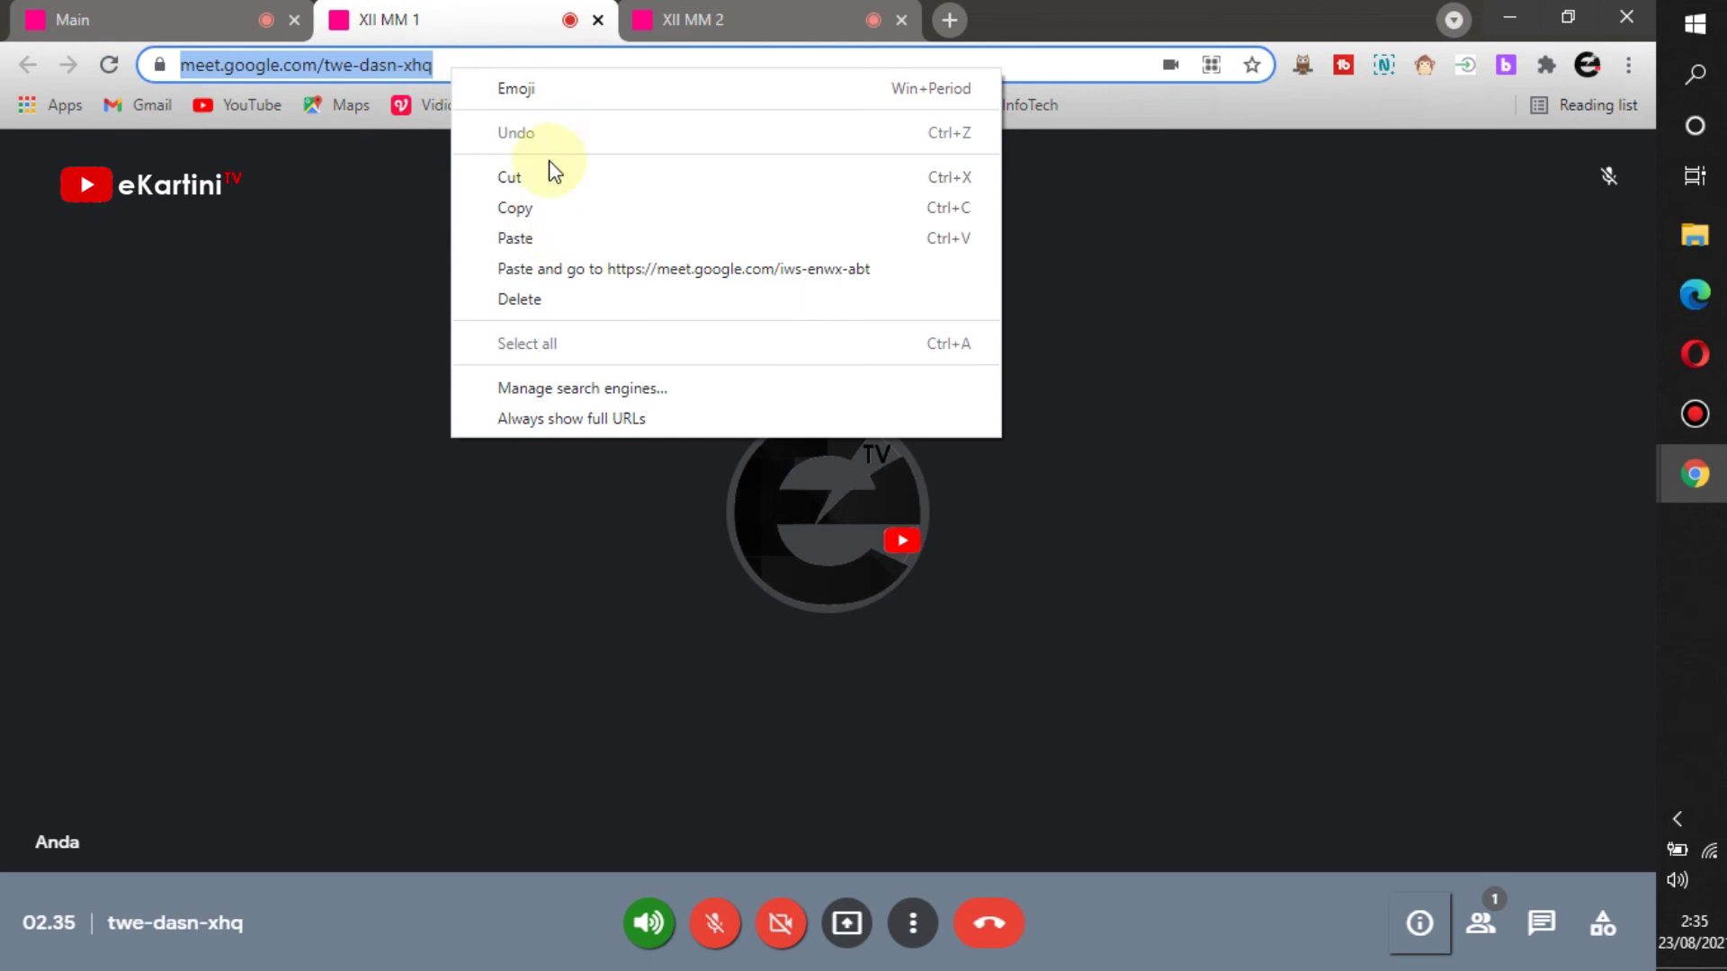
click(563, 219)
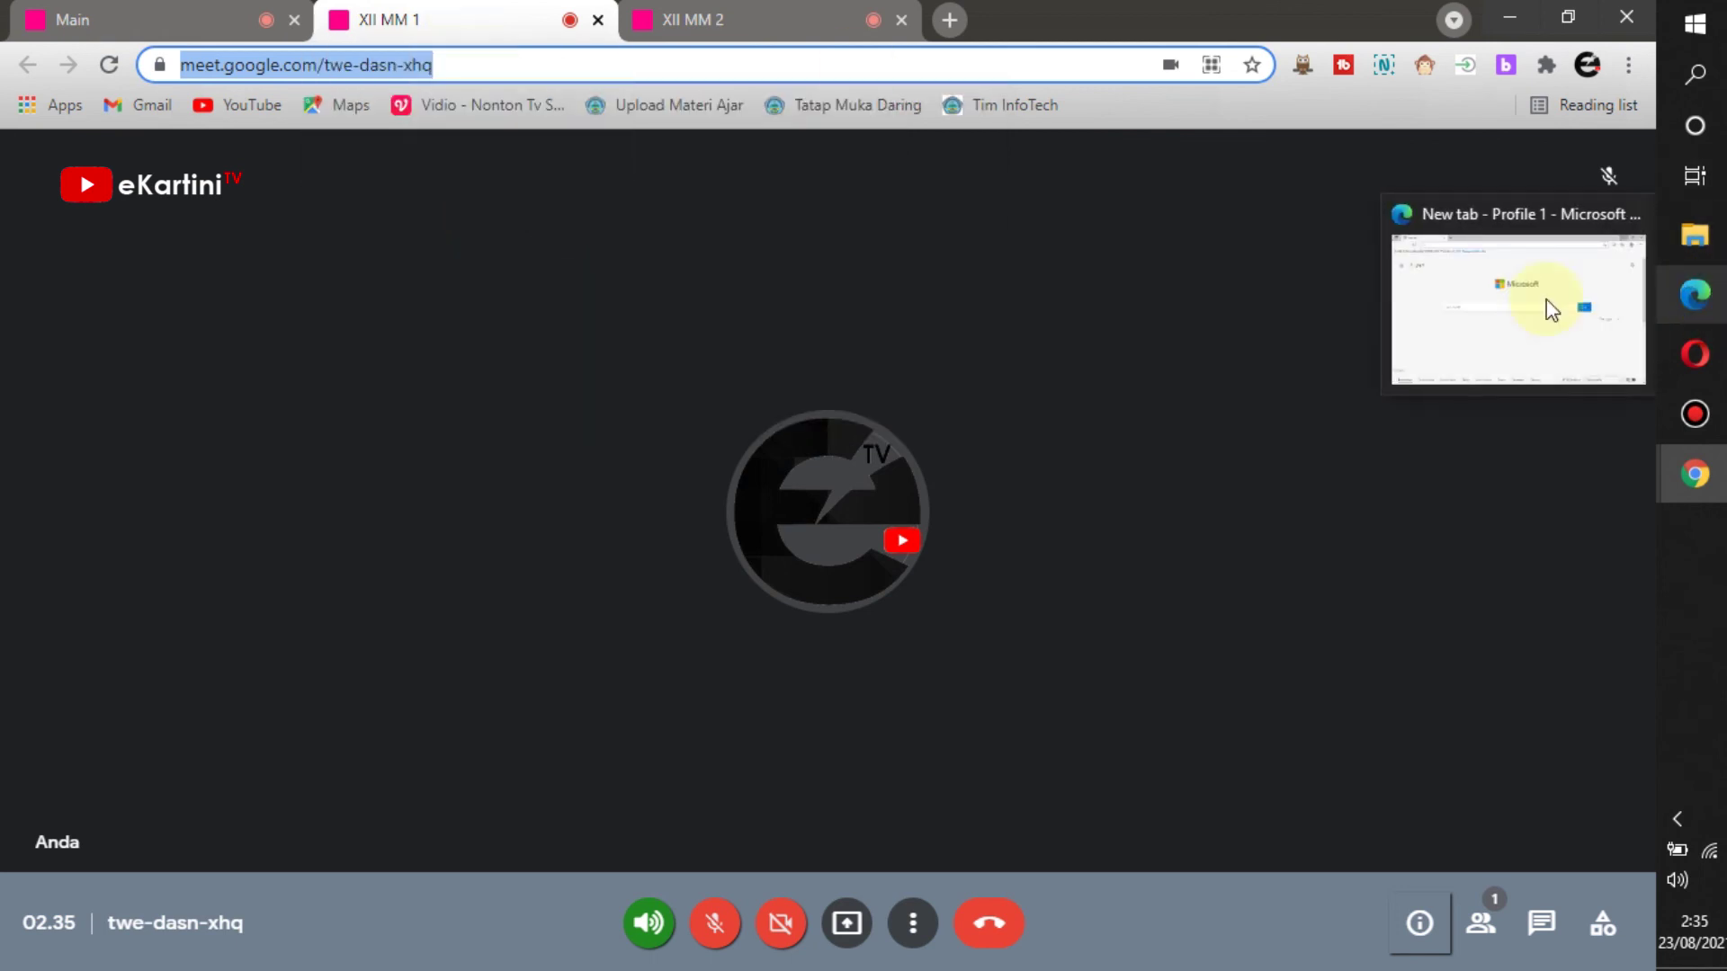
mouse_move(1695, 294)
click(1516, 301)
- Paste the XII MM 1 link into Microsoft Edge's address bar and open it
right_click(392, 65)
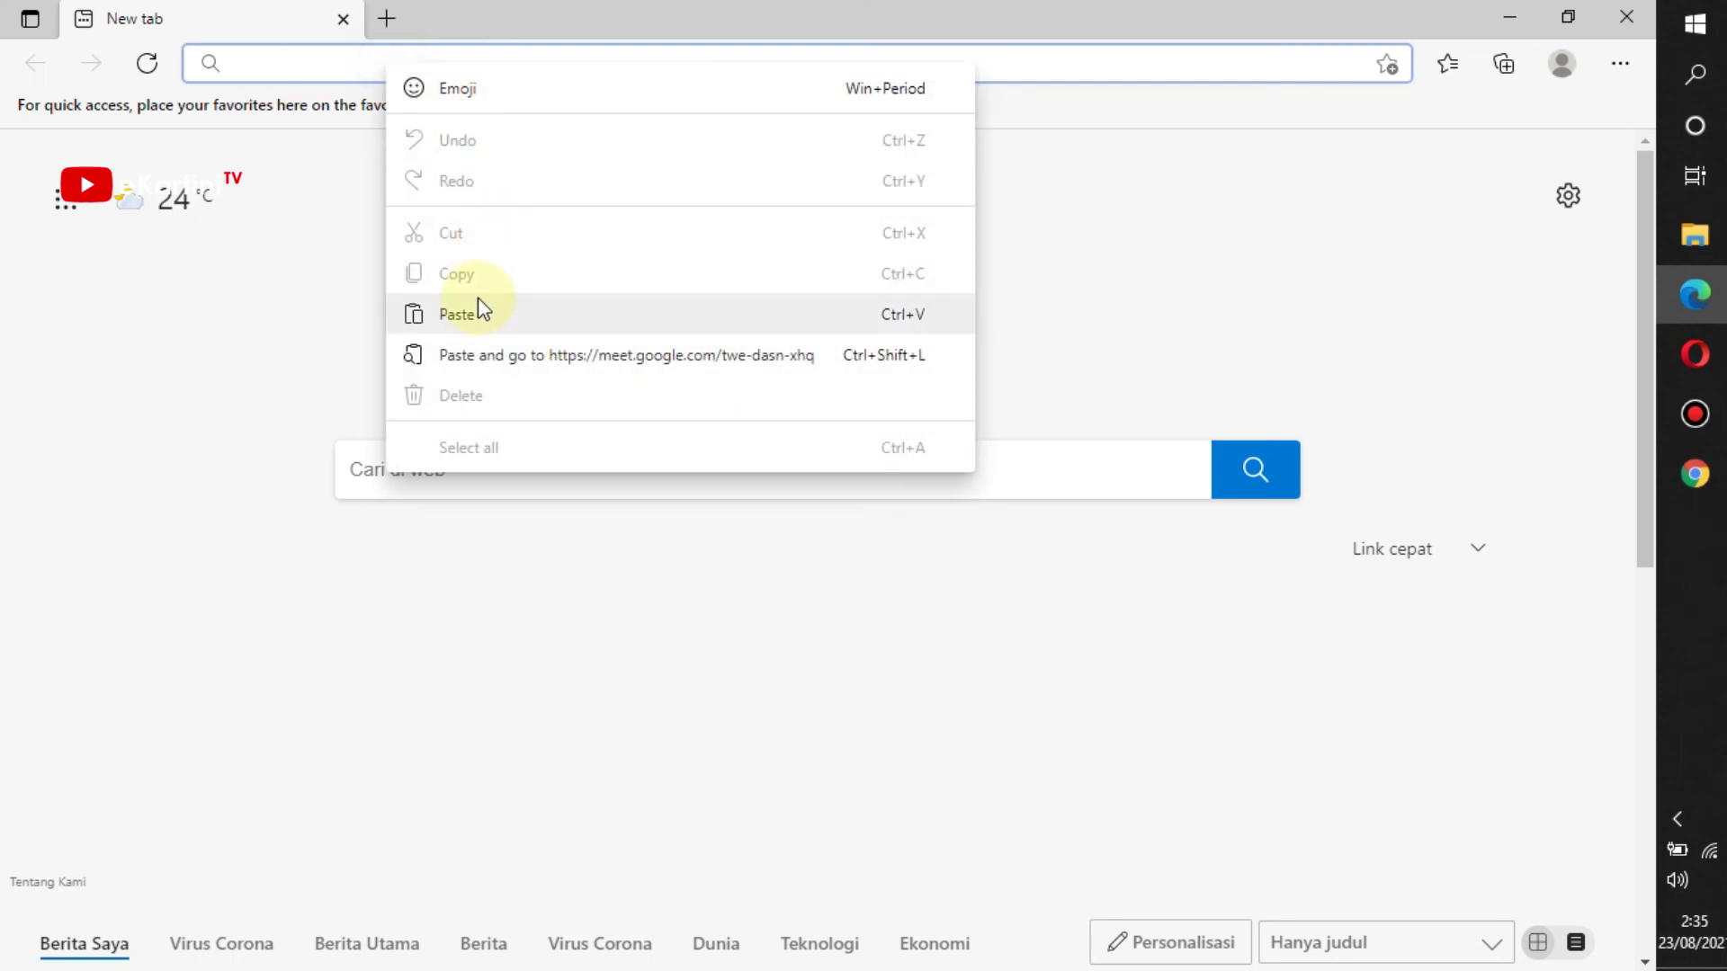
click(478, 306)
click(797, 123)
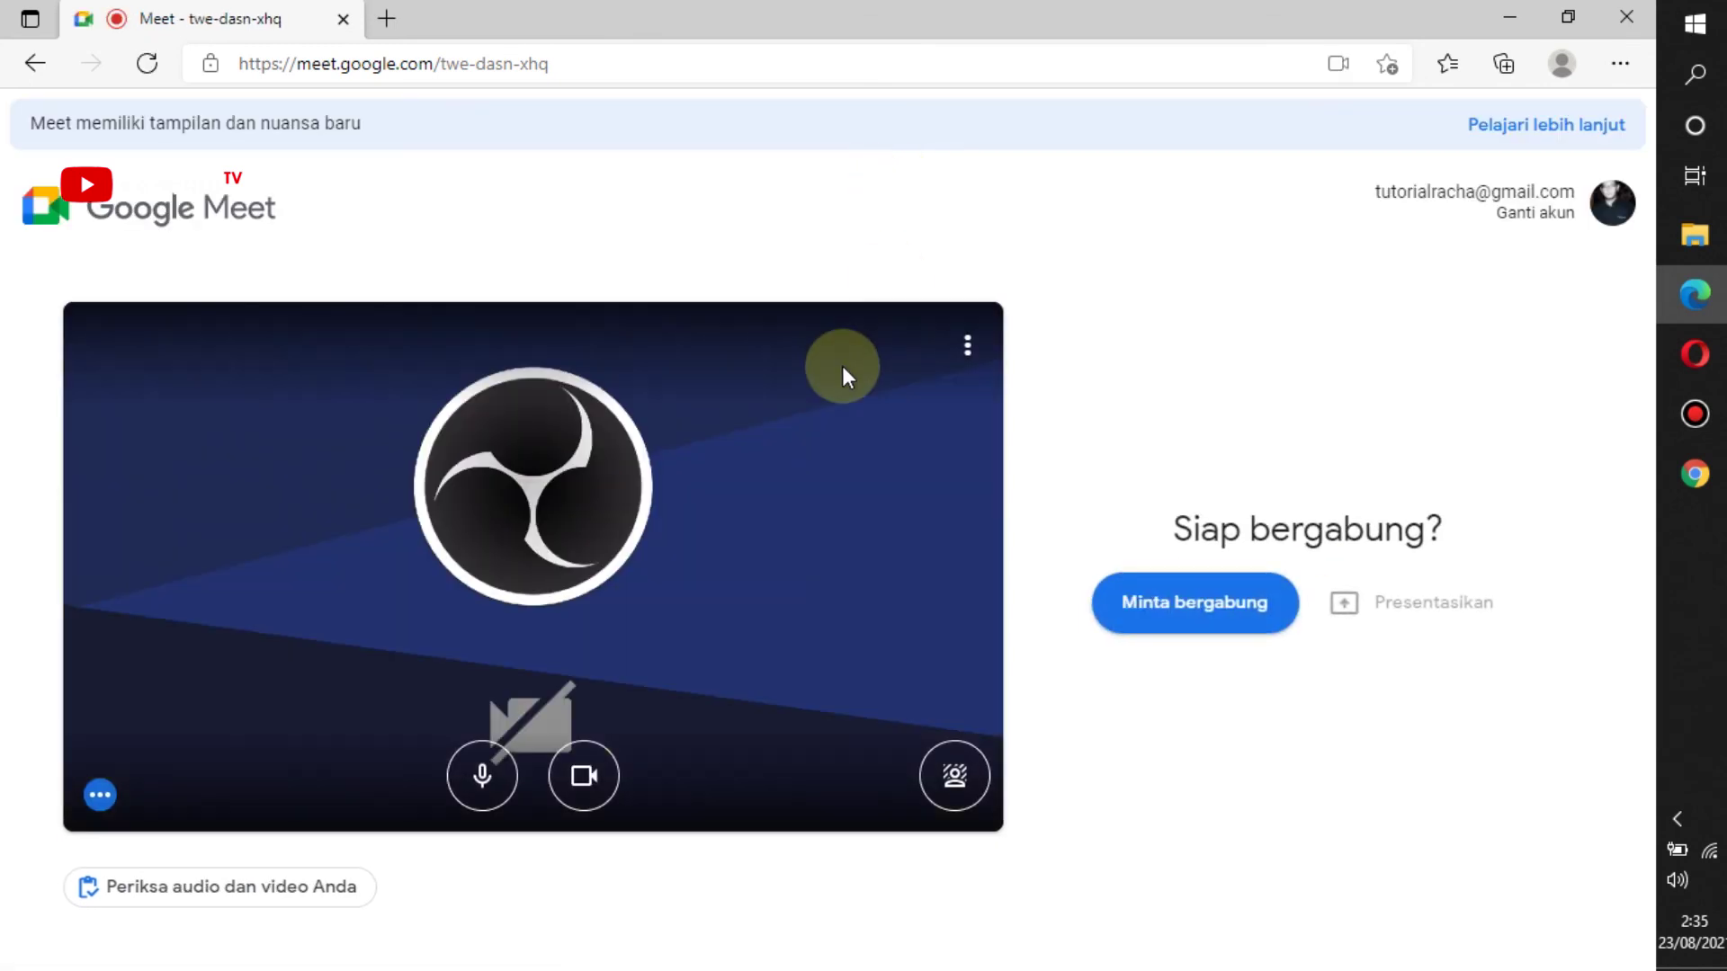
- Request to join with mic and camera off, then admit that participant from the host's call
click(482, 775)
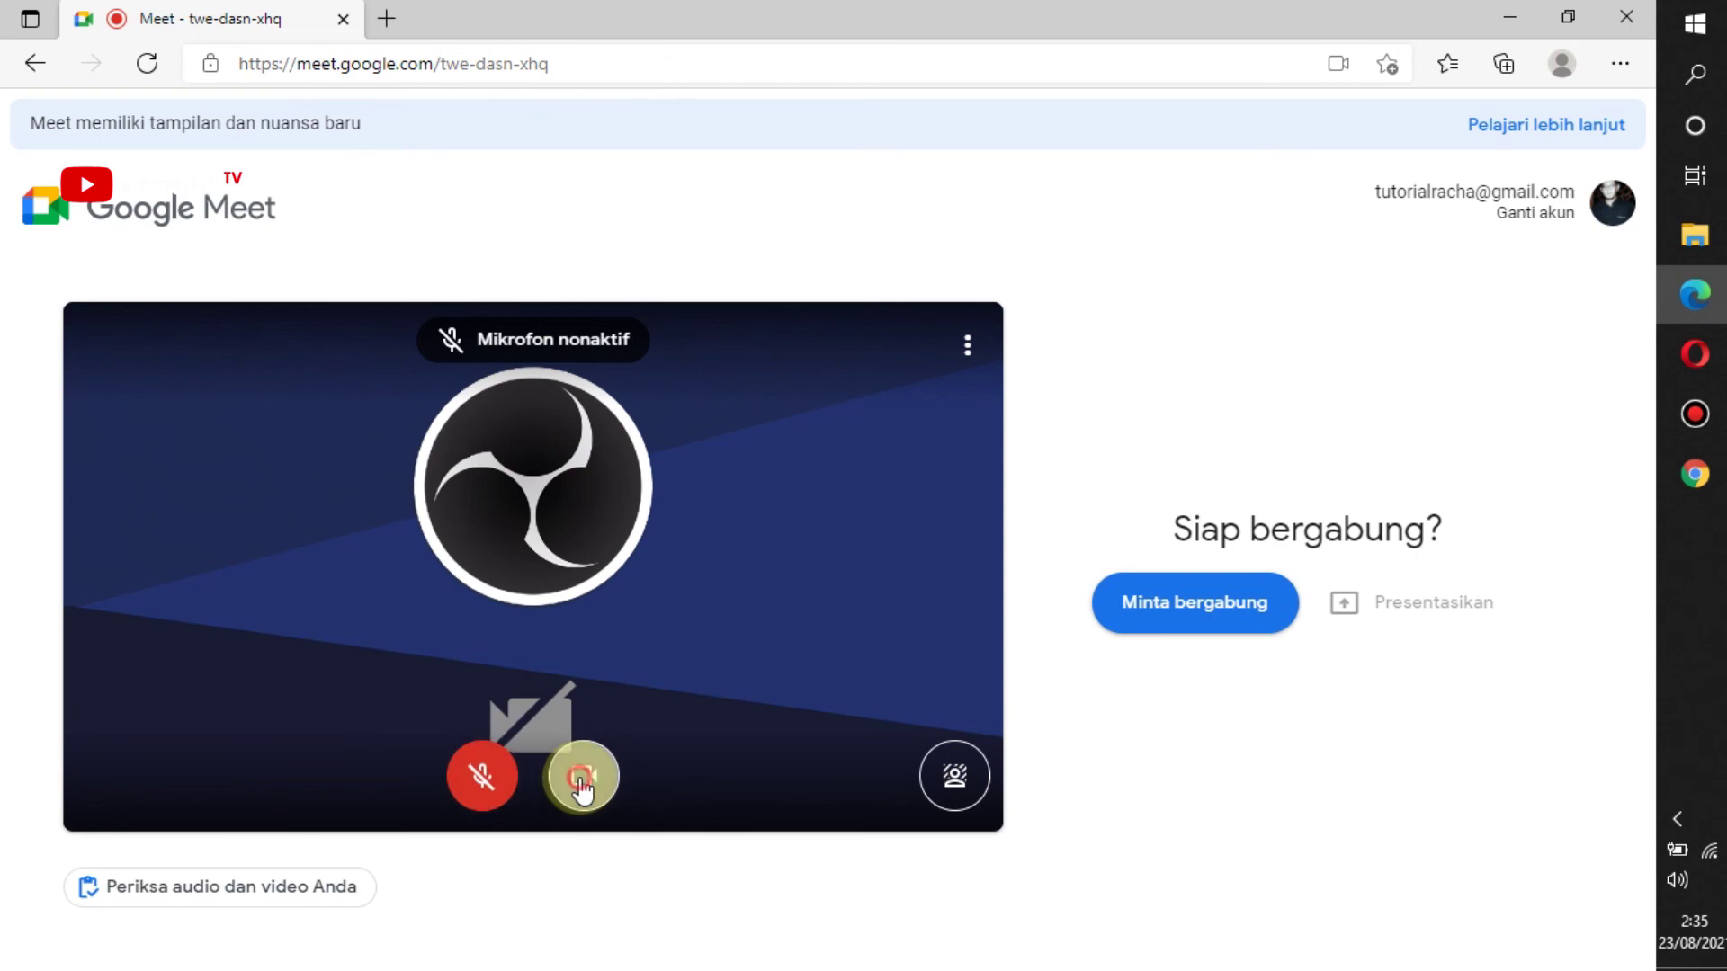
click(584, 775)
click(1184, 603)
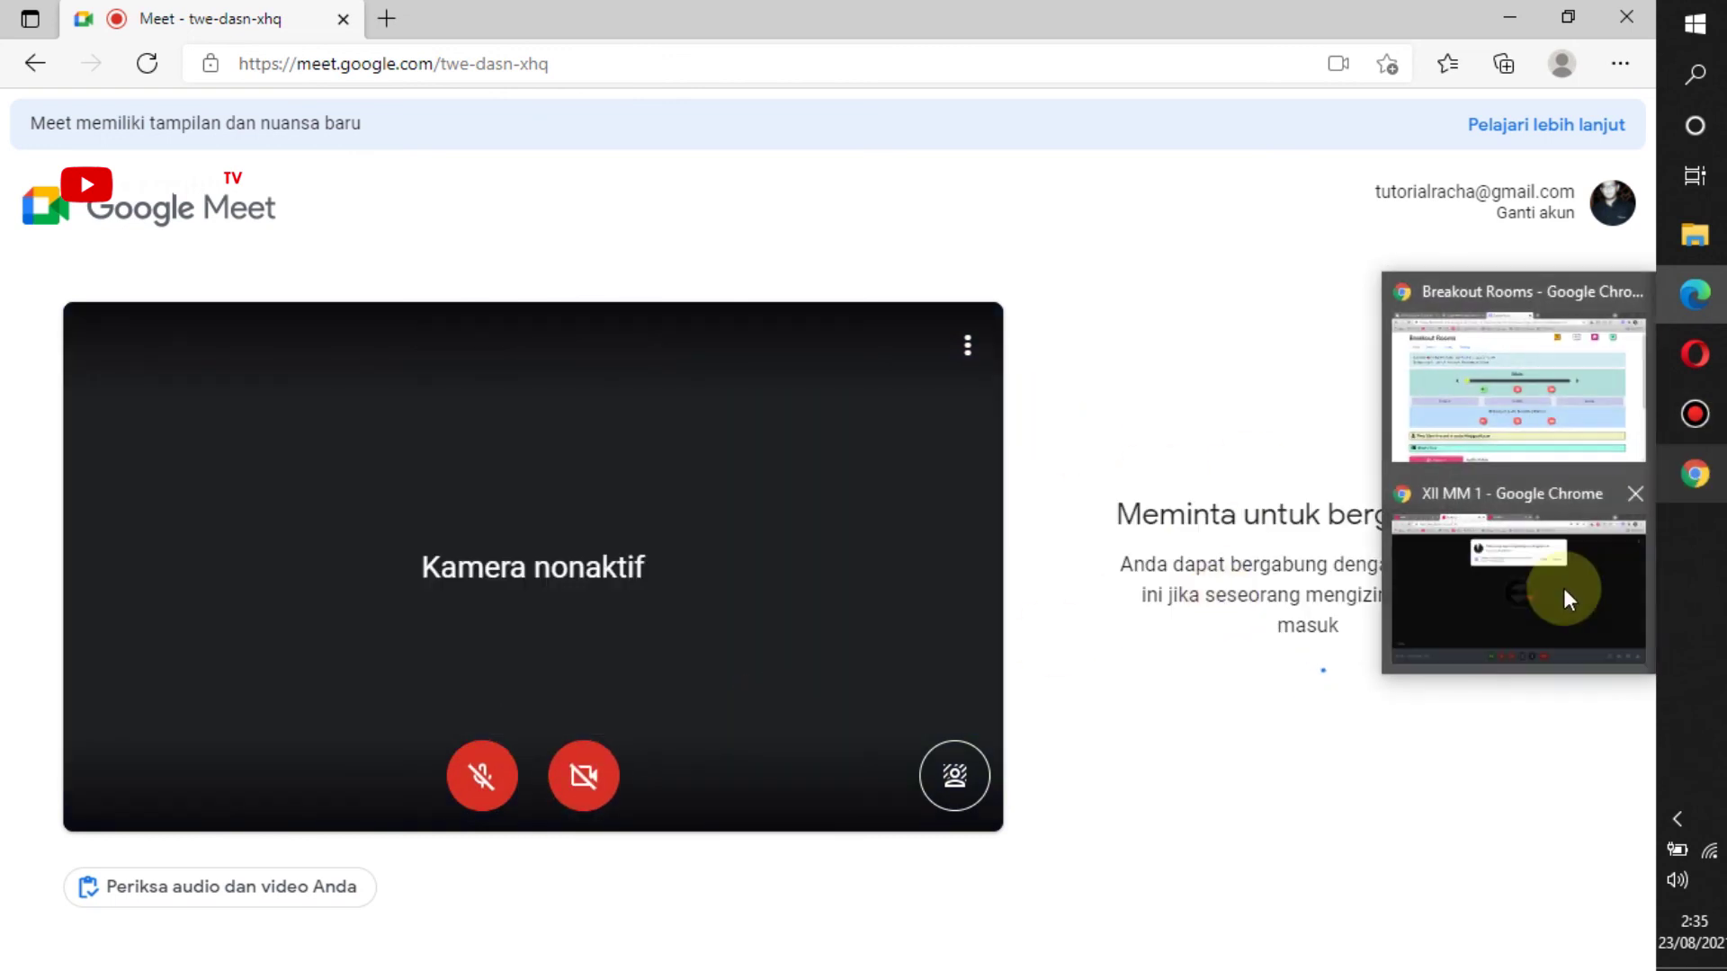
mouse_move(1695, 473)
click(1586, 566)
click(1084, 284)
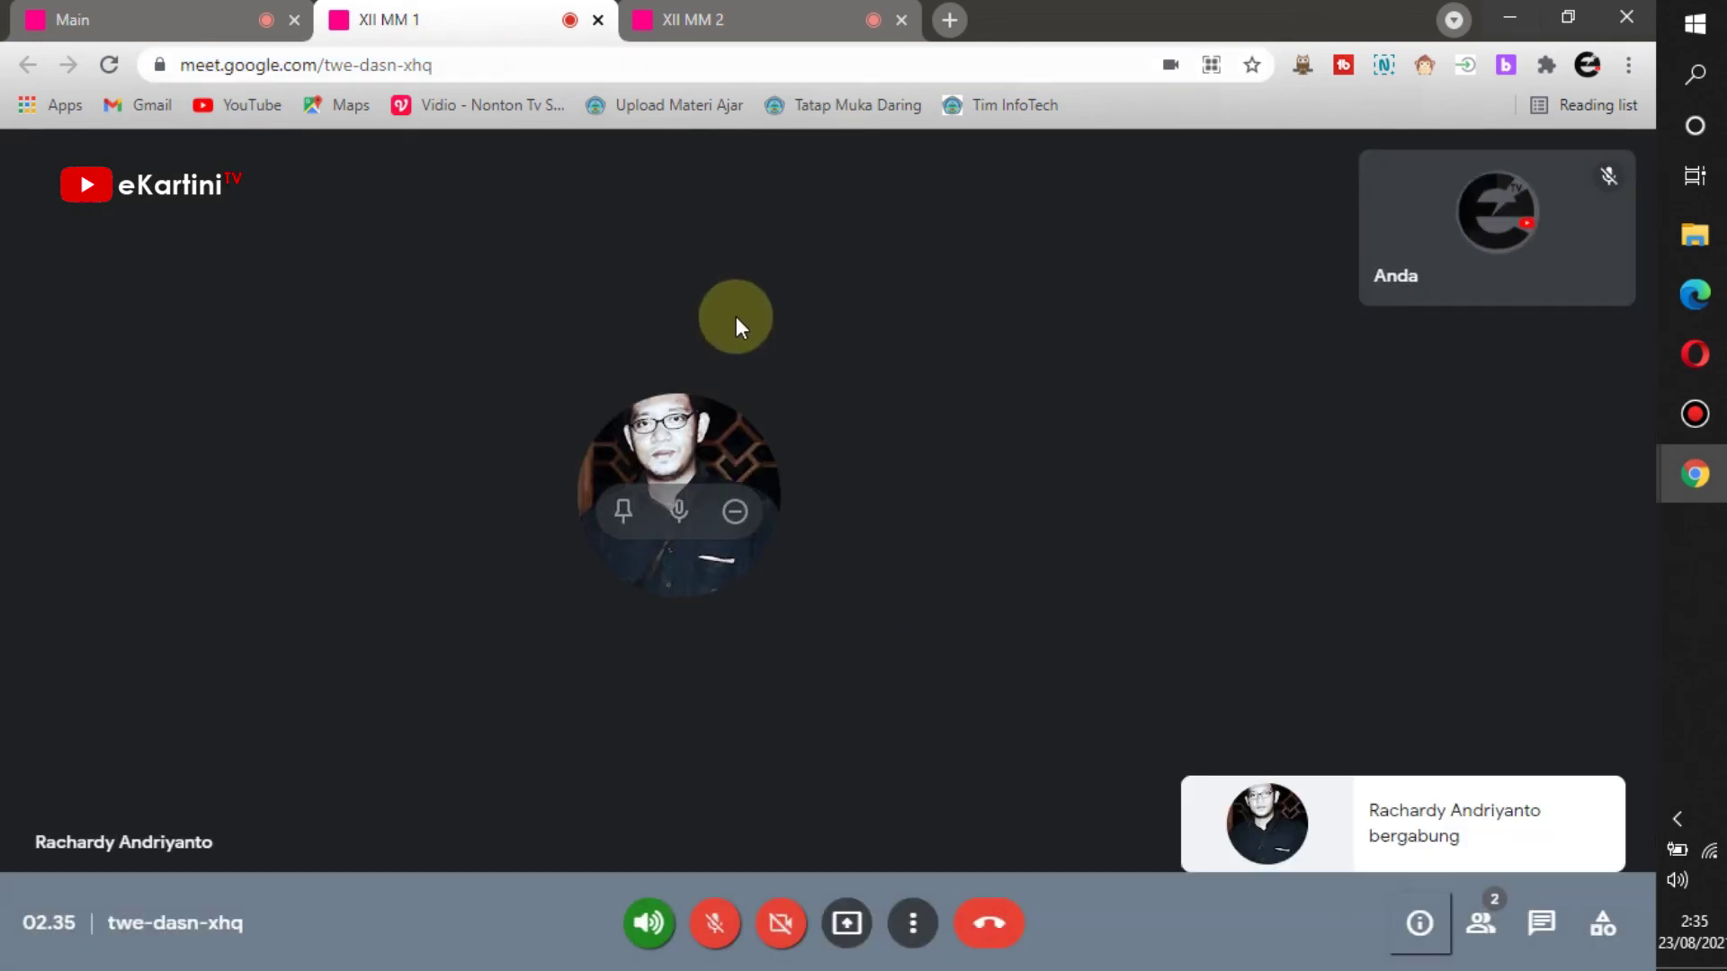
mouse_move(1496, 226)
click(1438, 228)
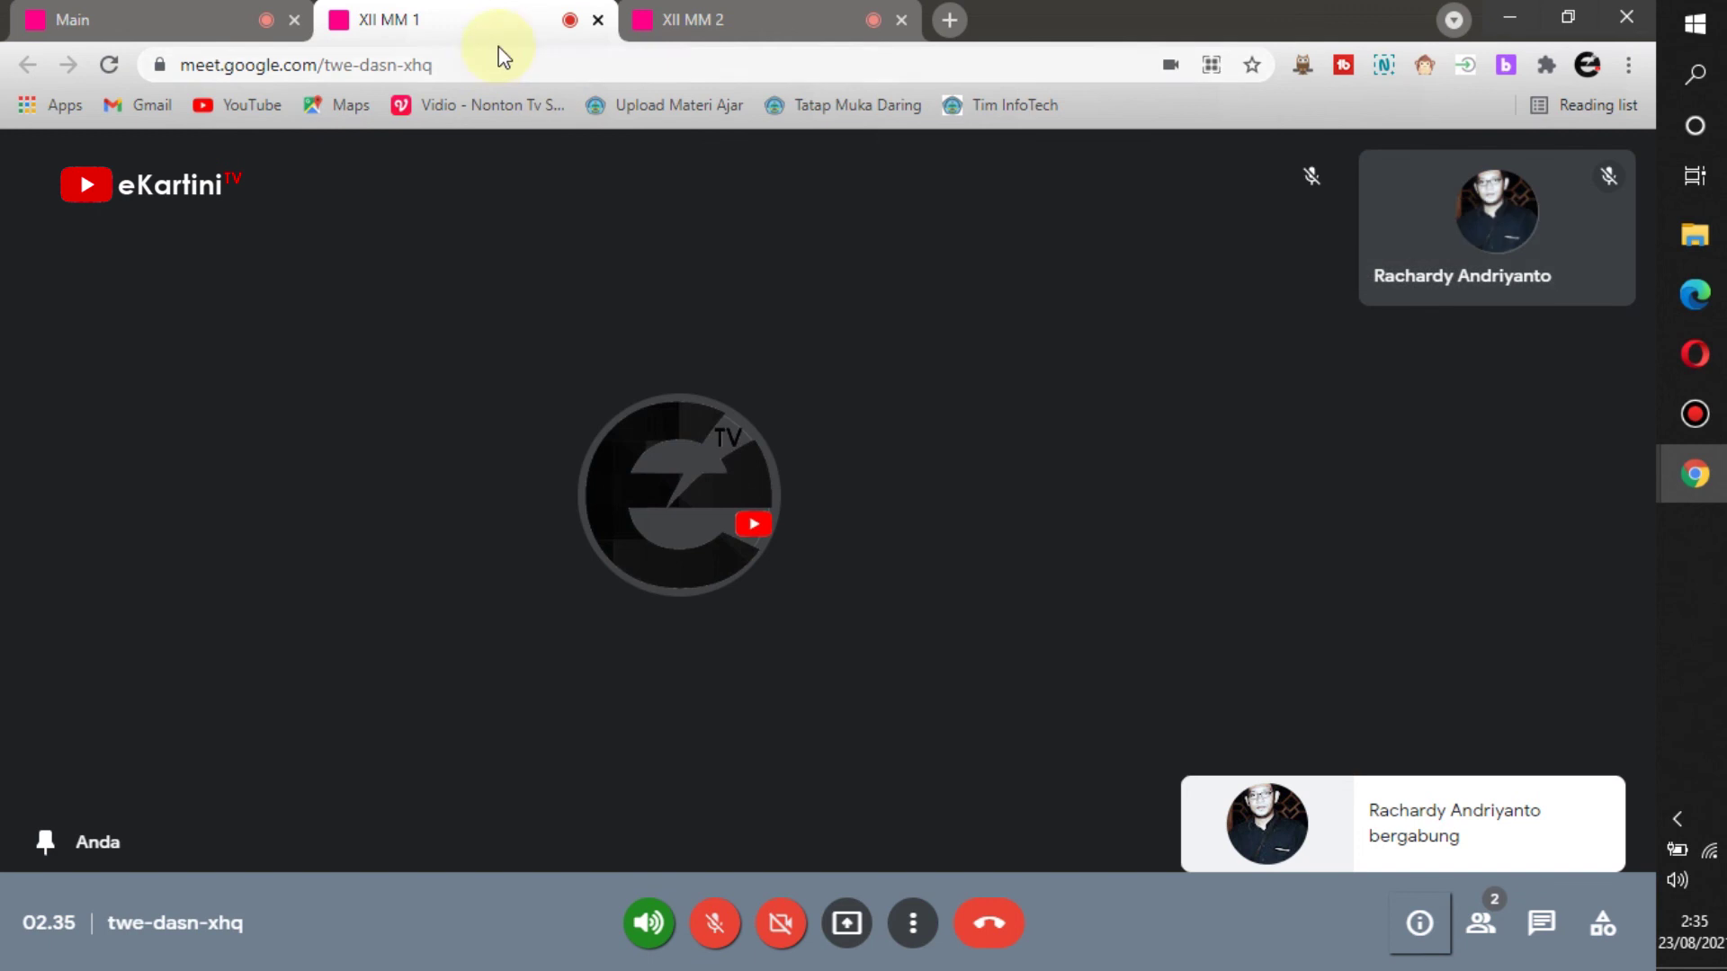
click(422, 27)
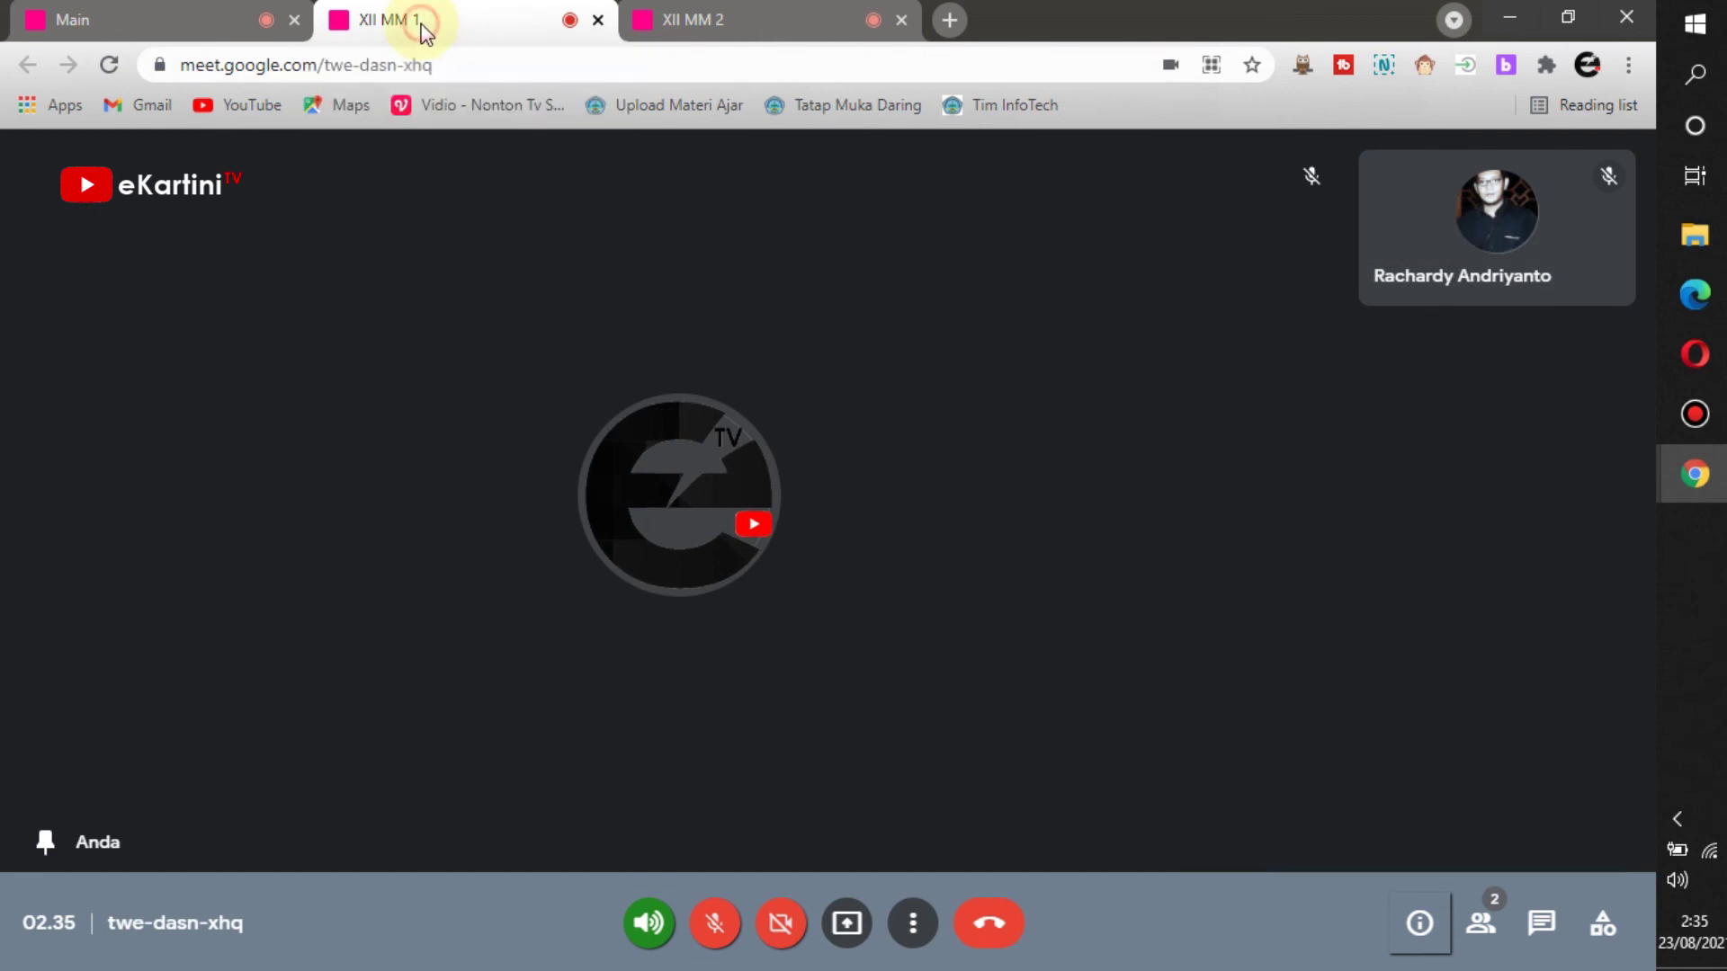
click(736, 24)
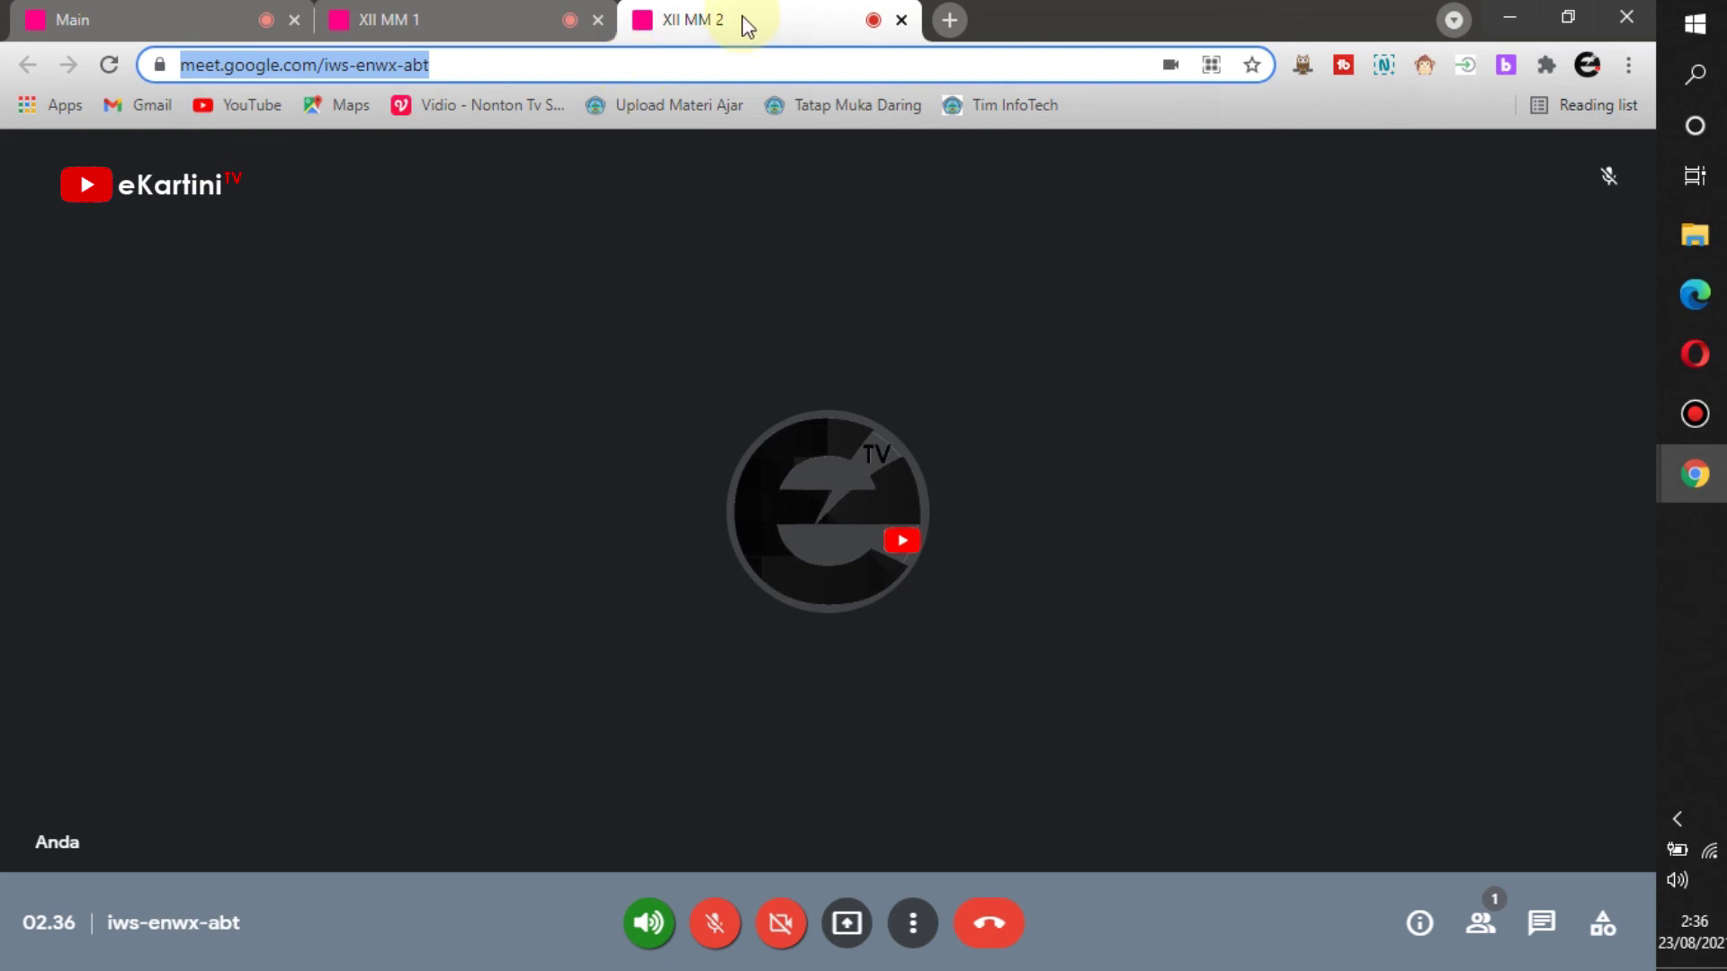
right_click(687, 62)
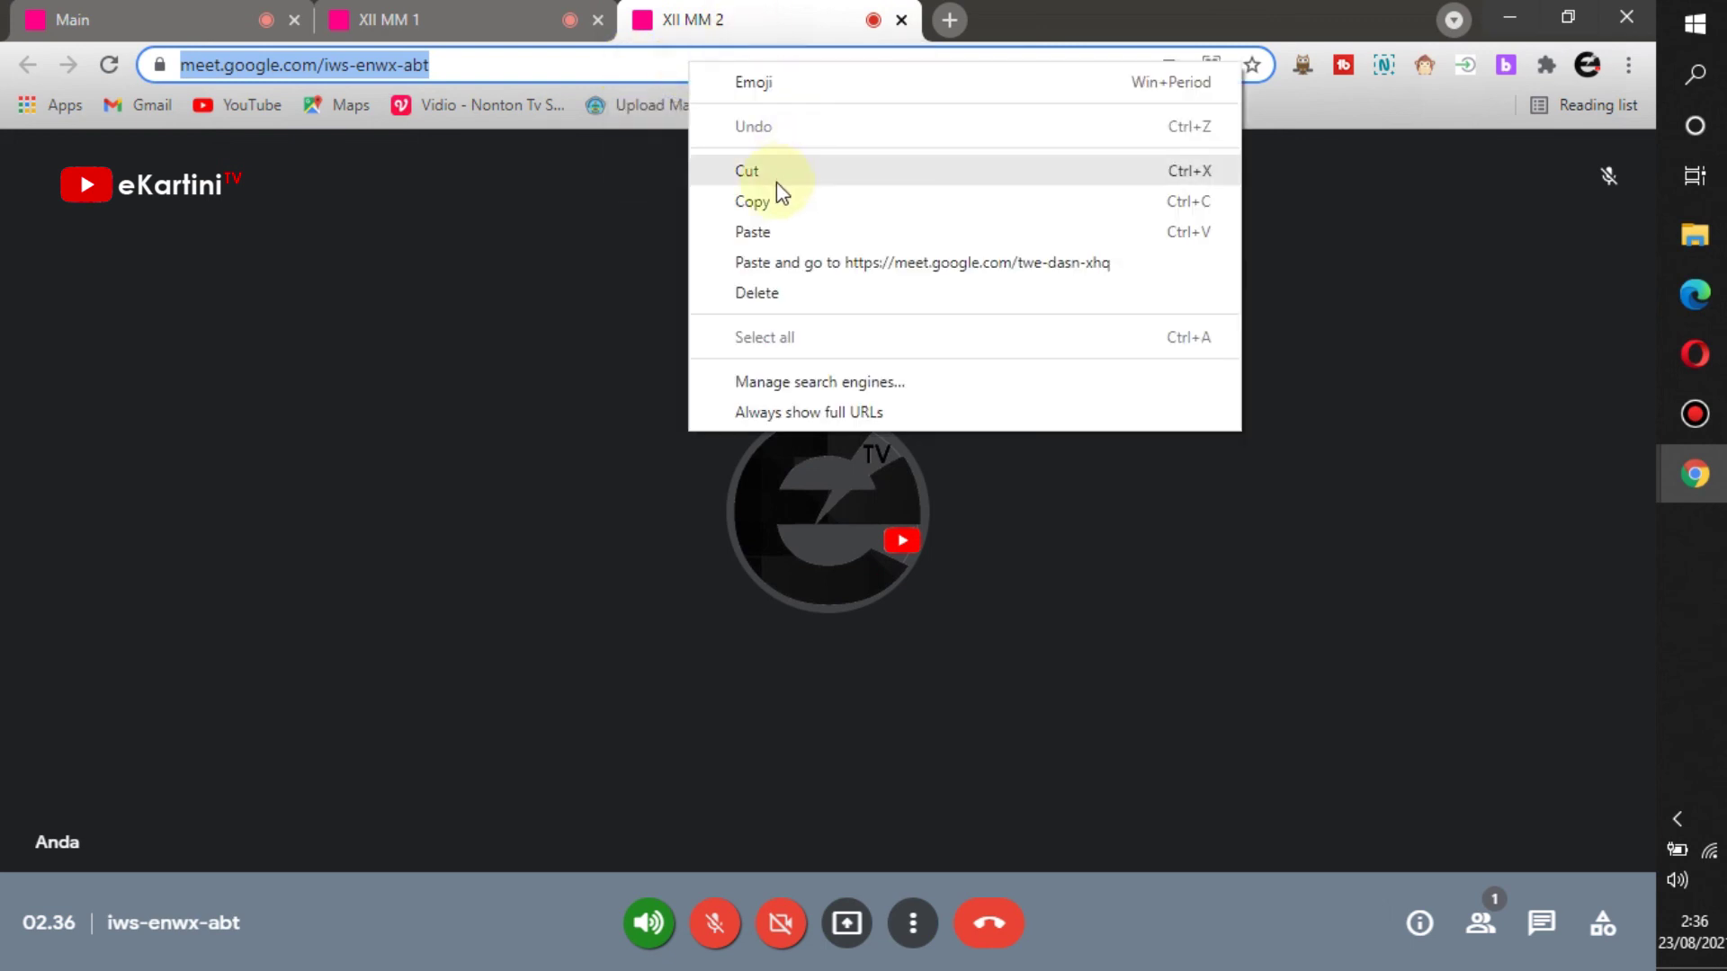
click(776, 200)
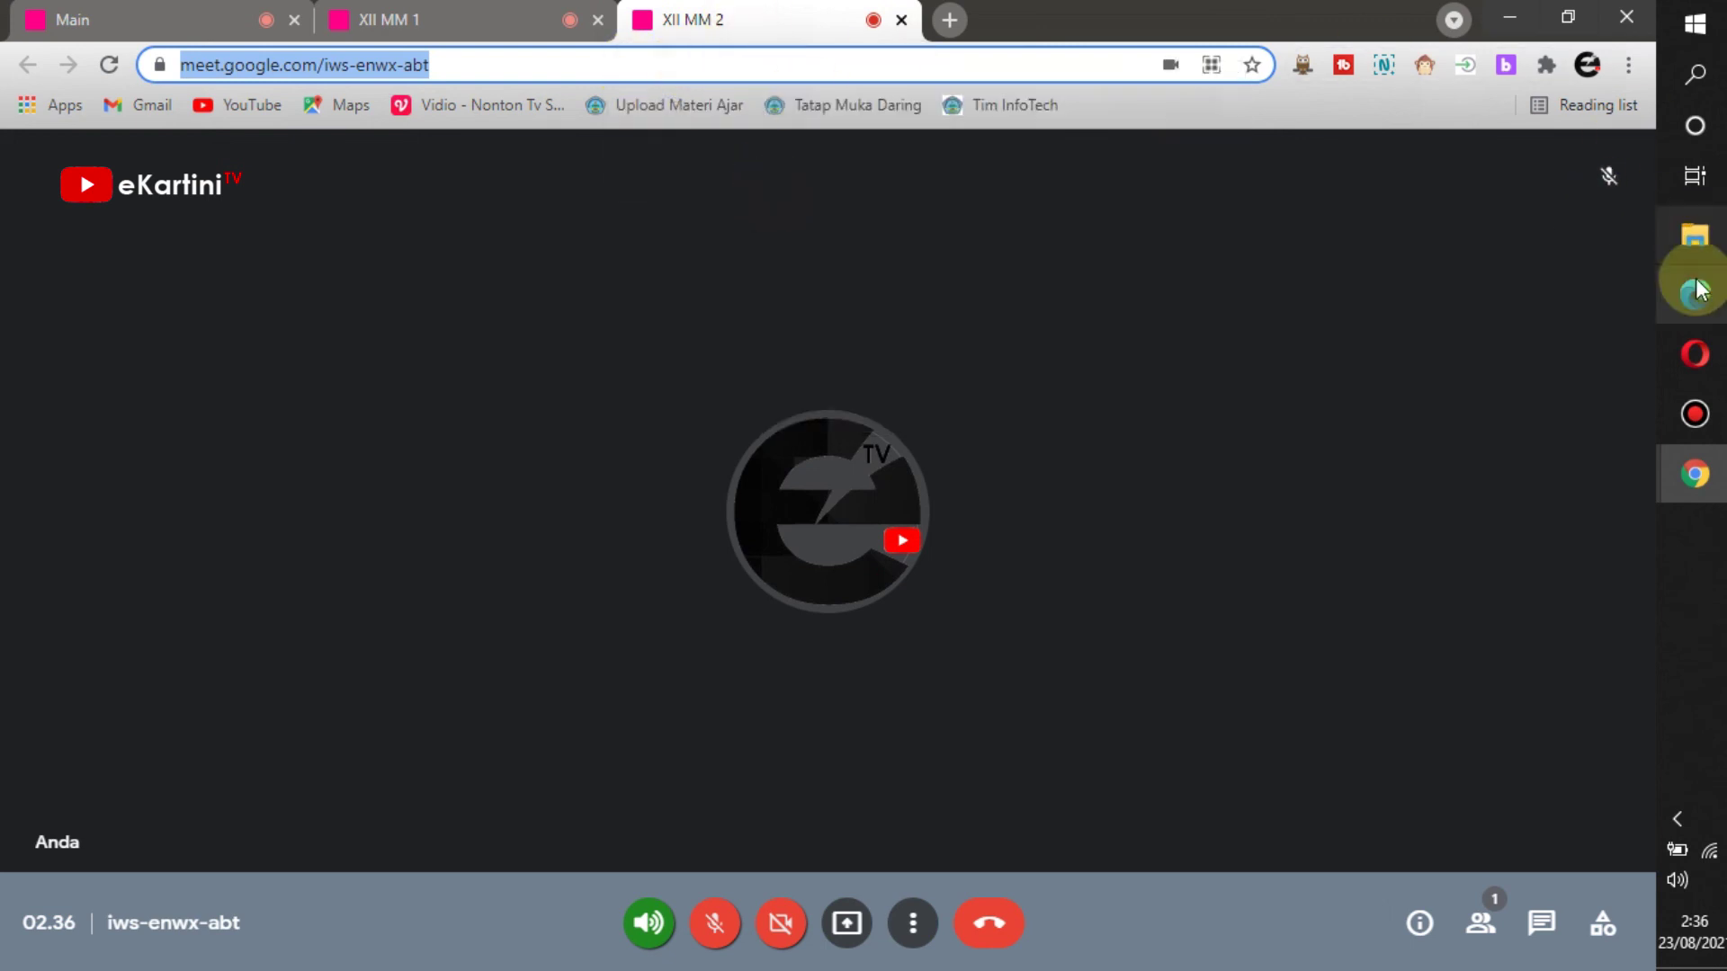
- In Opera, open the XII MM 2 link and request to join with microphone and camera off
click(1469, 351)
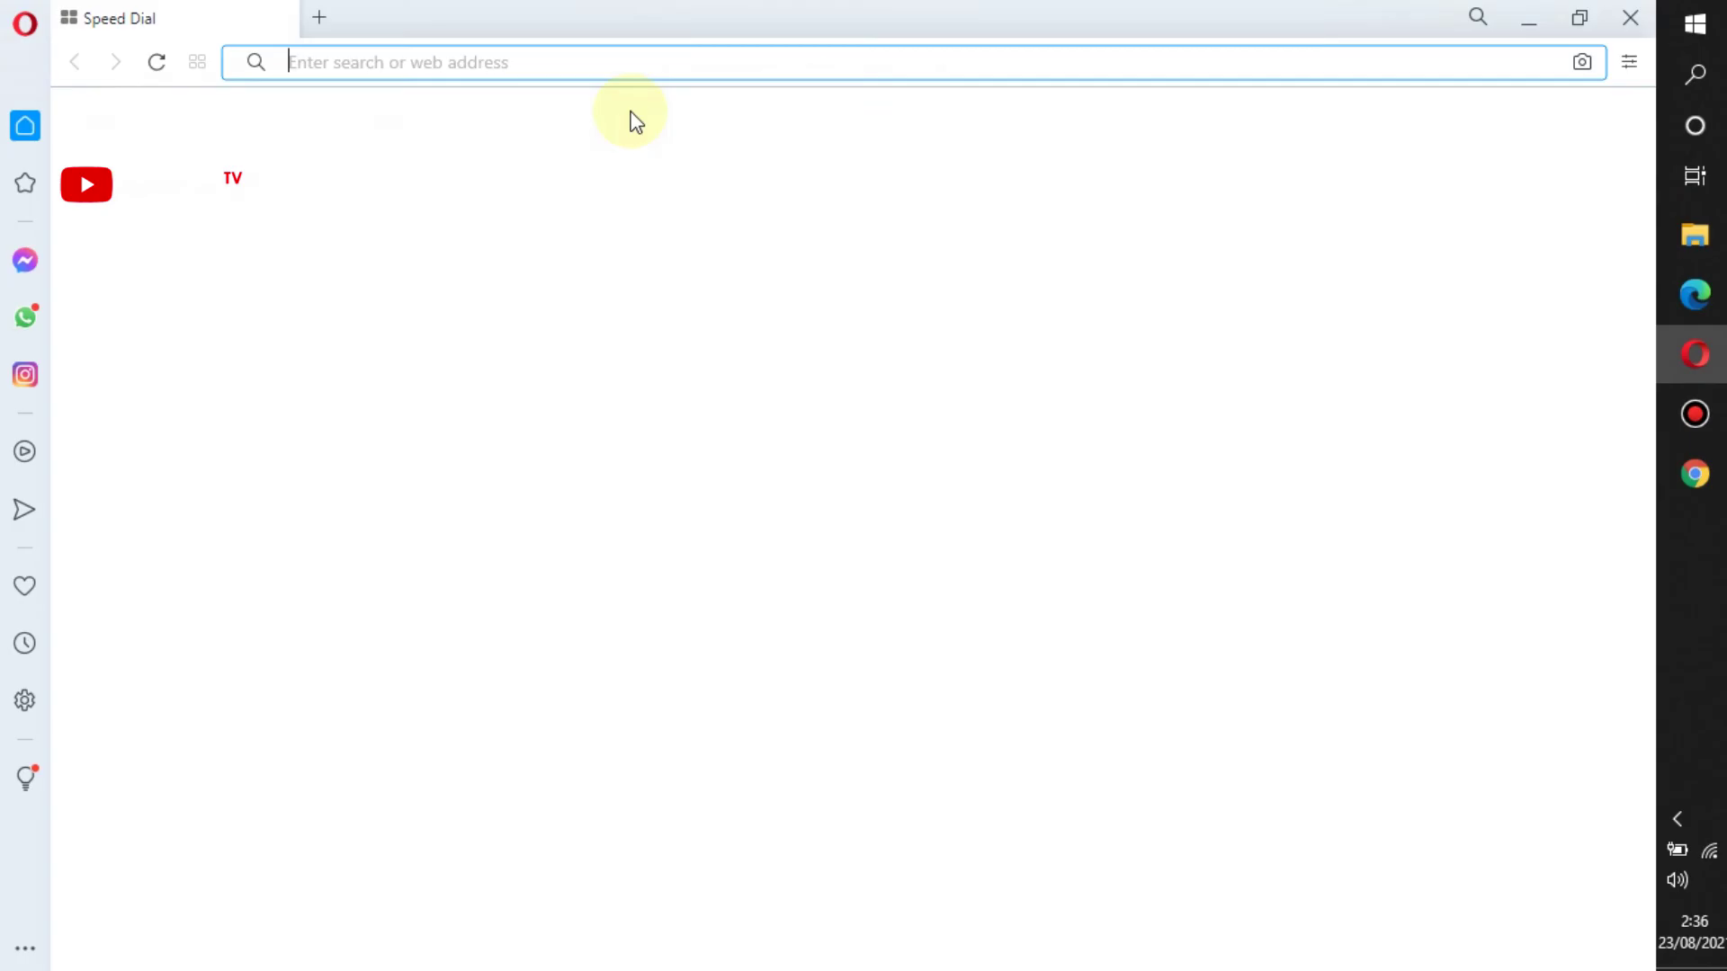
right_click(593, 62)
click(722, 226)
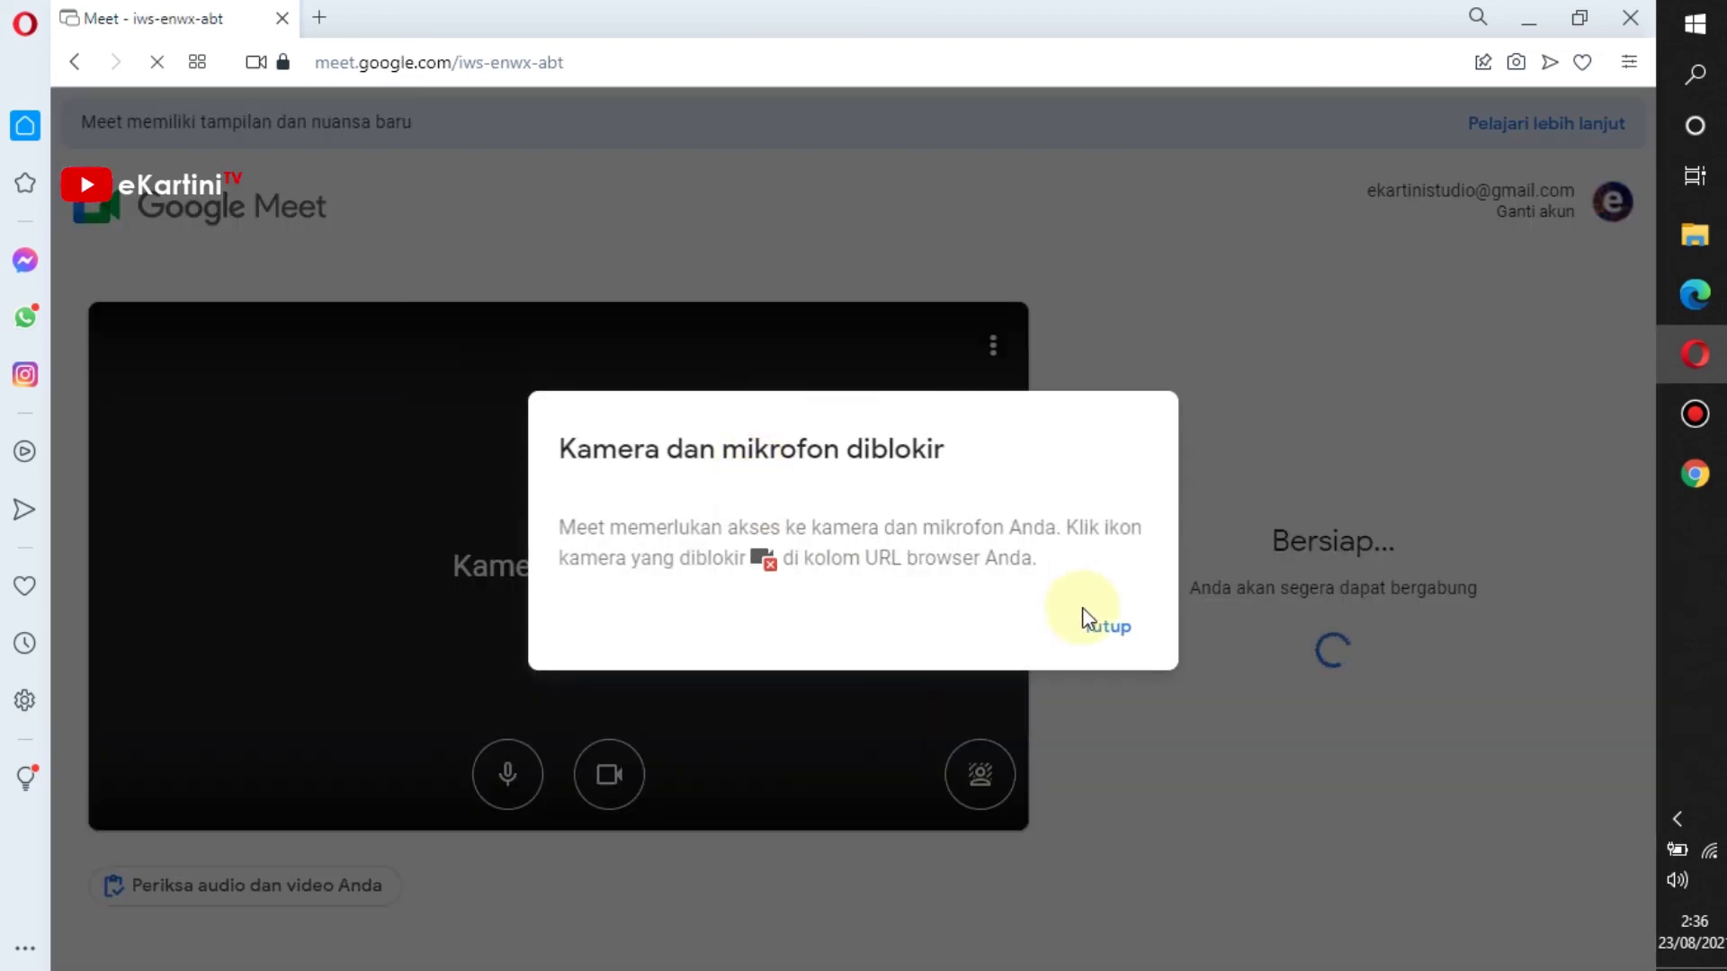
click(1119, 628)
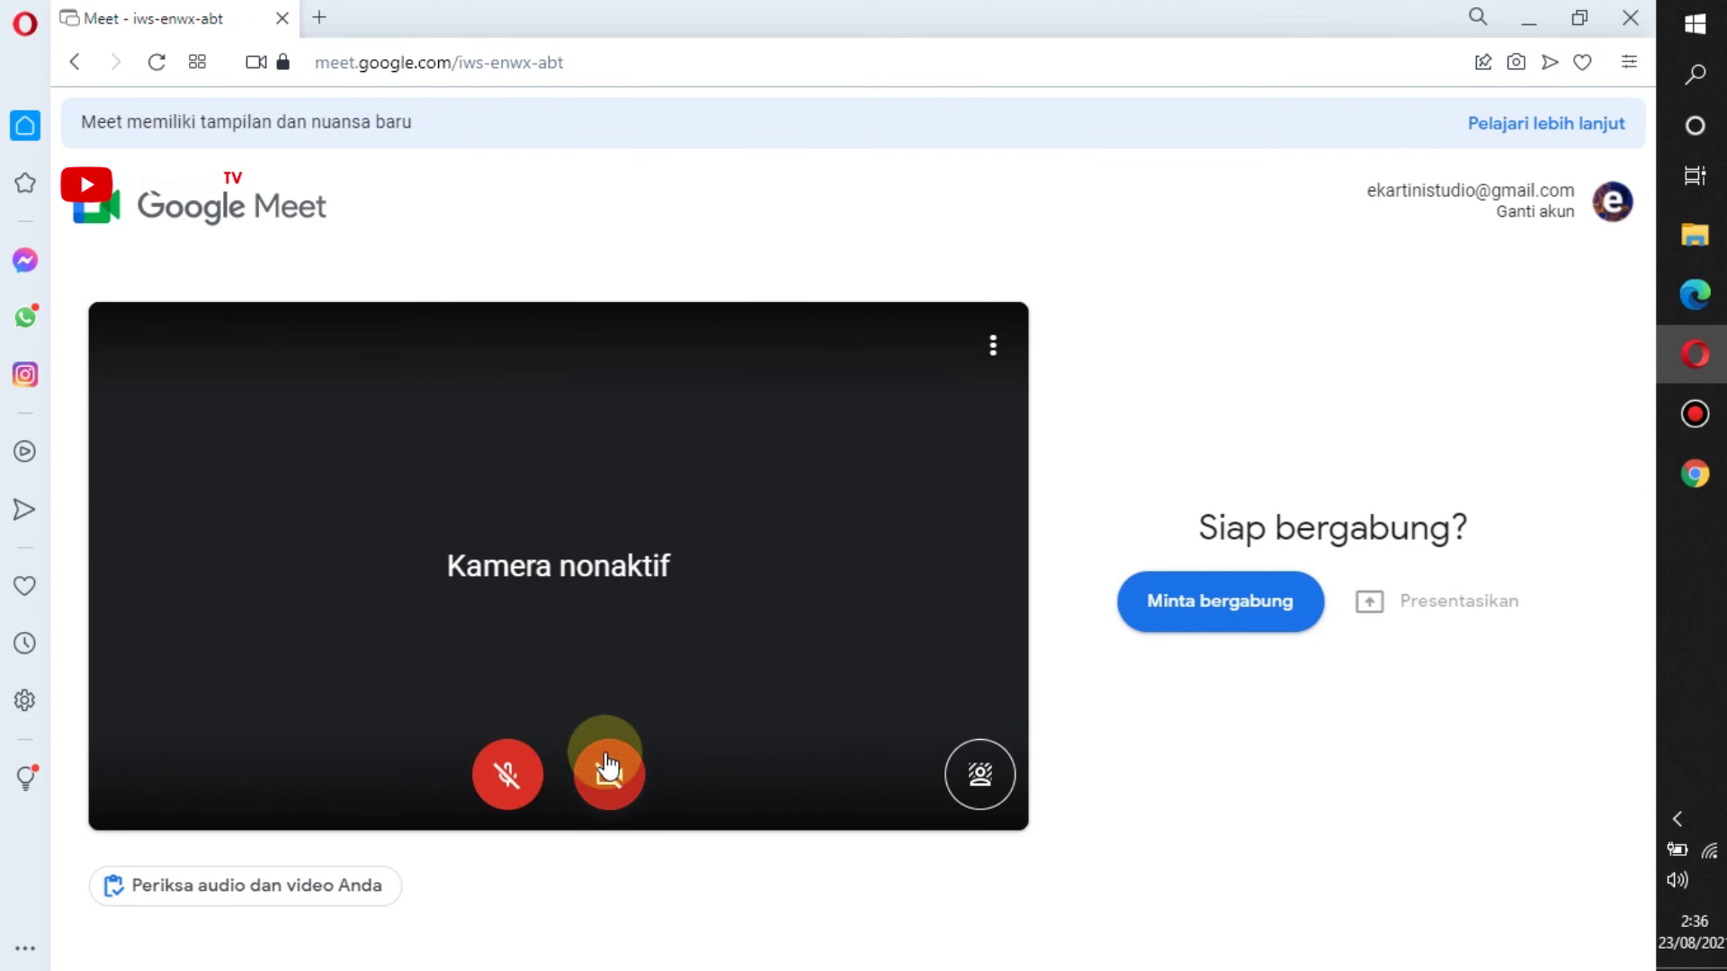
click(1230, 614)
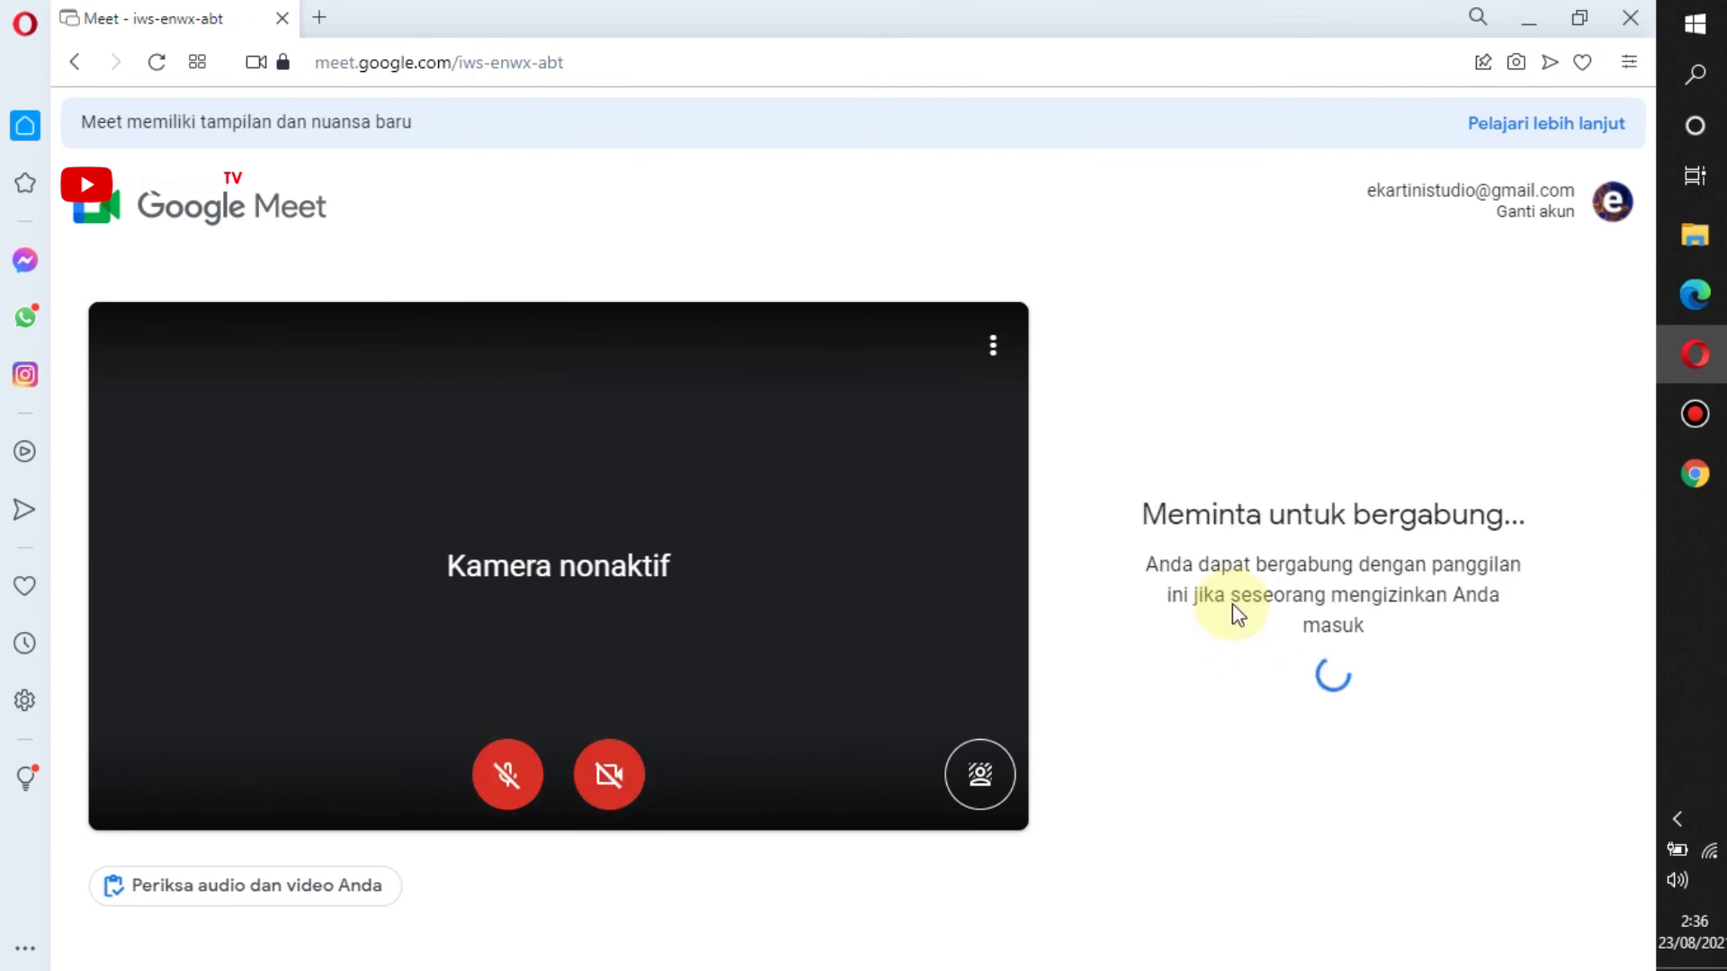
click(1577, 572)
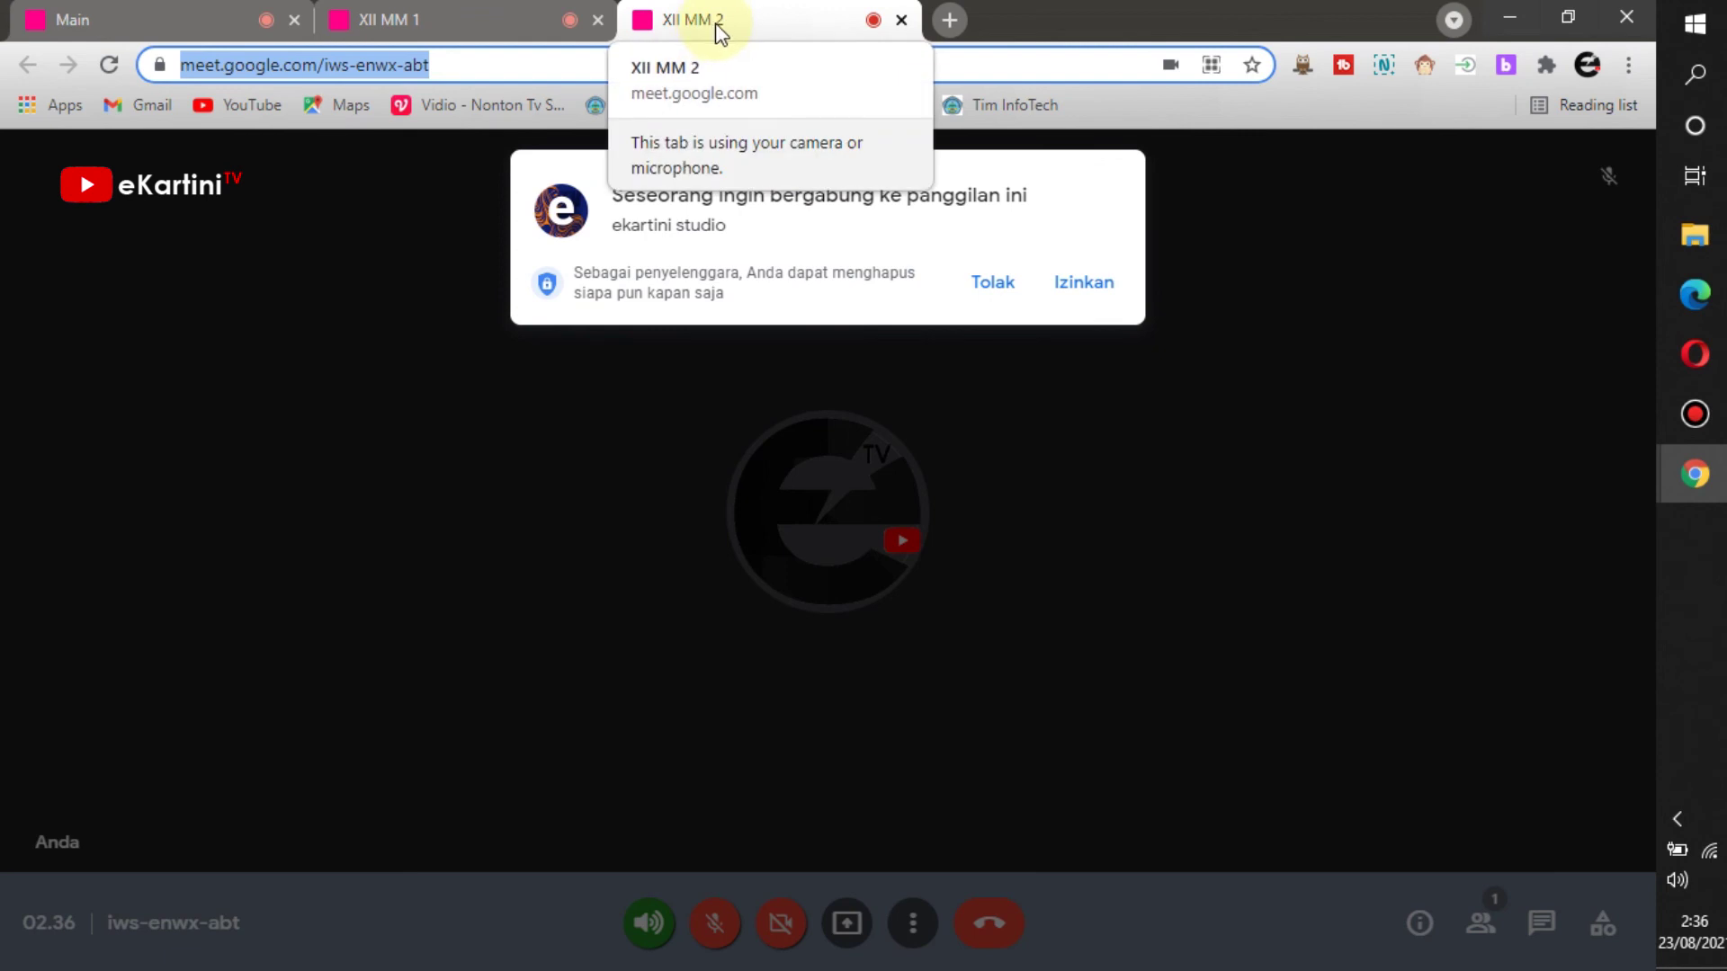
- Admit the waiting participant into XII MM 2, pin your own tile, then return to XII MM 1
click(1081, 285)
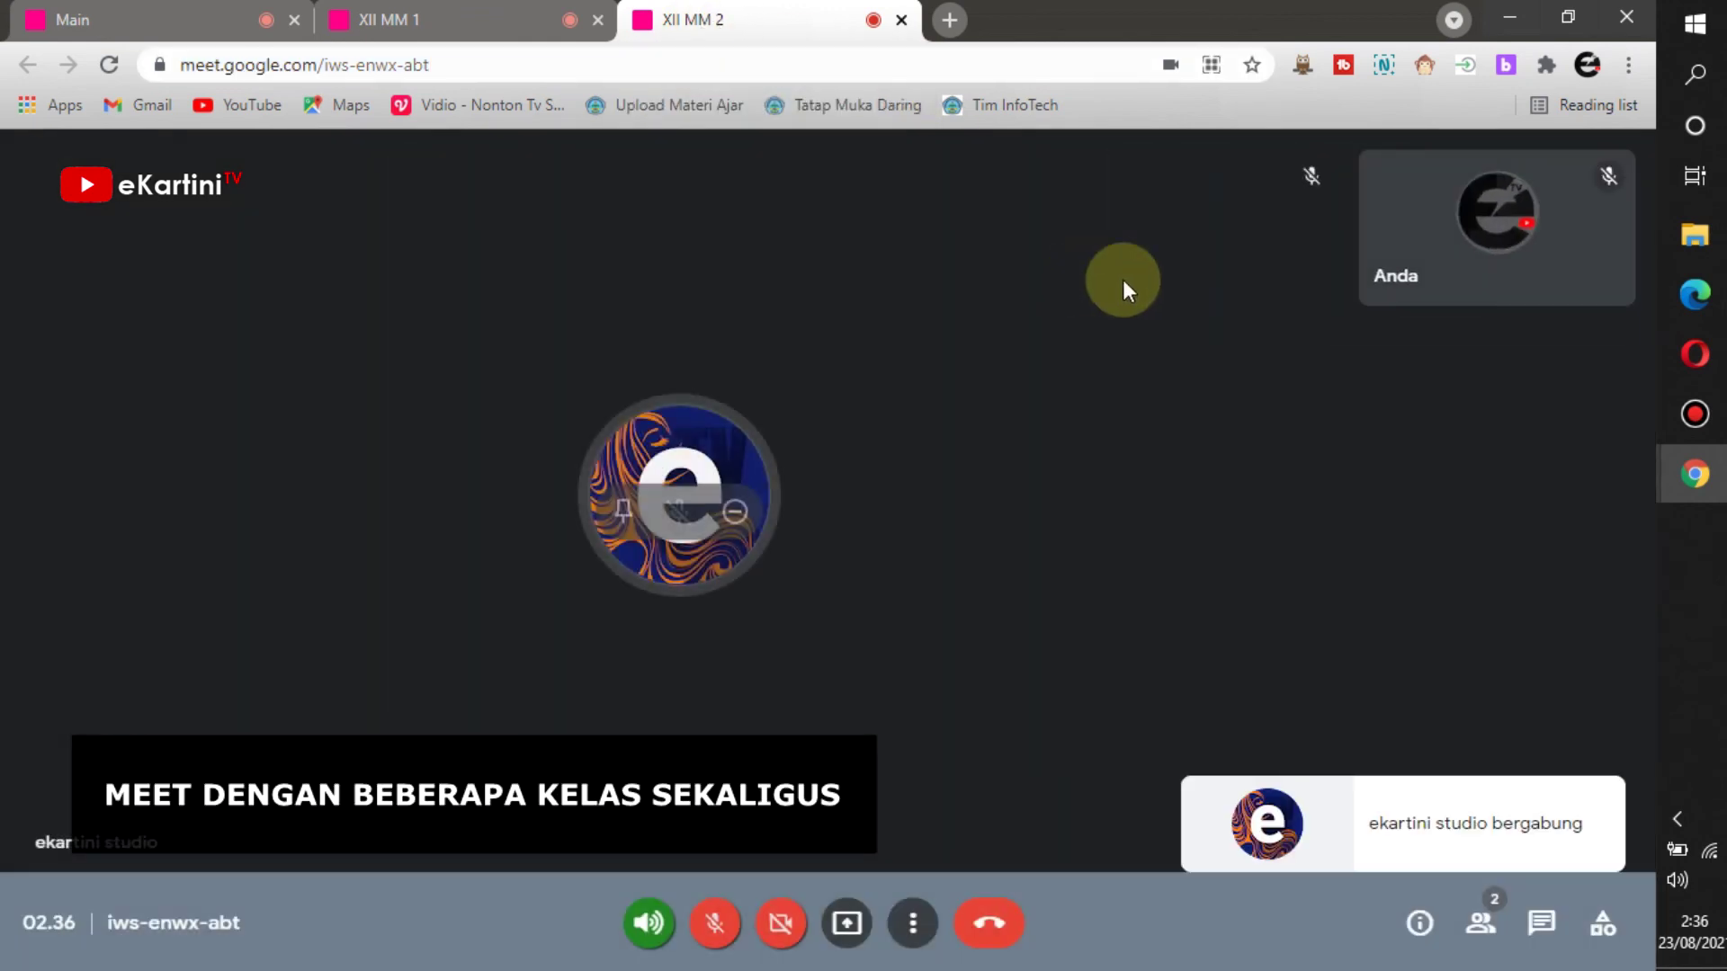
click(1437, 220)
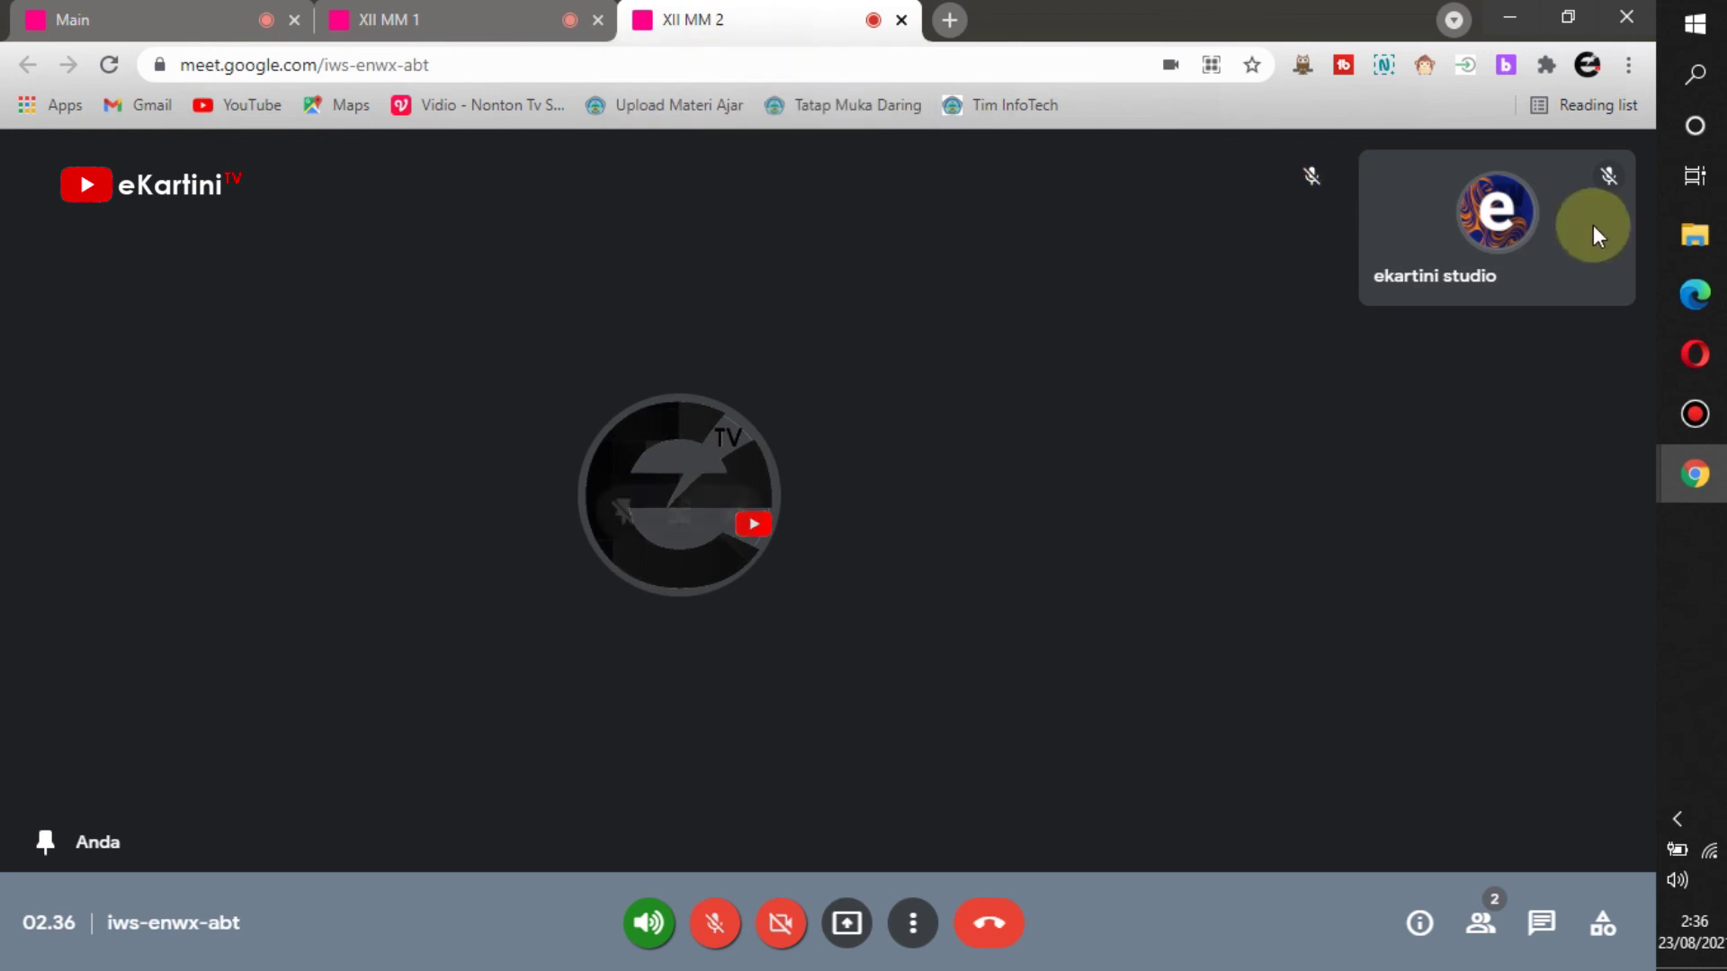
click(400, 20)
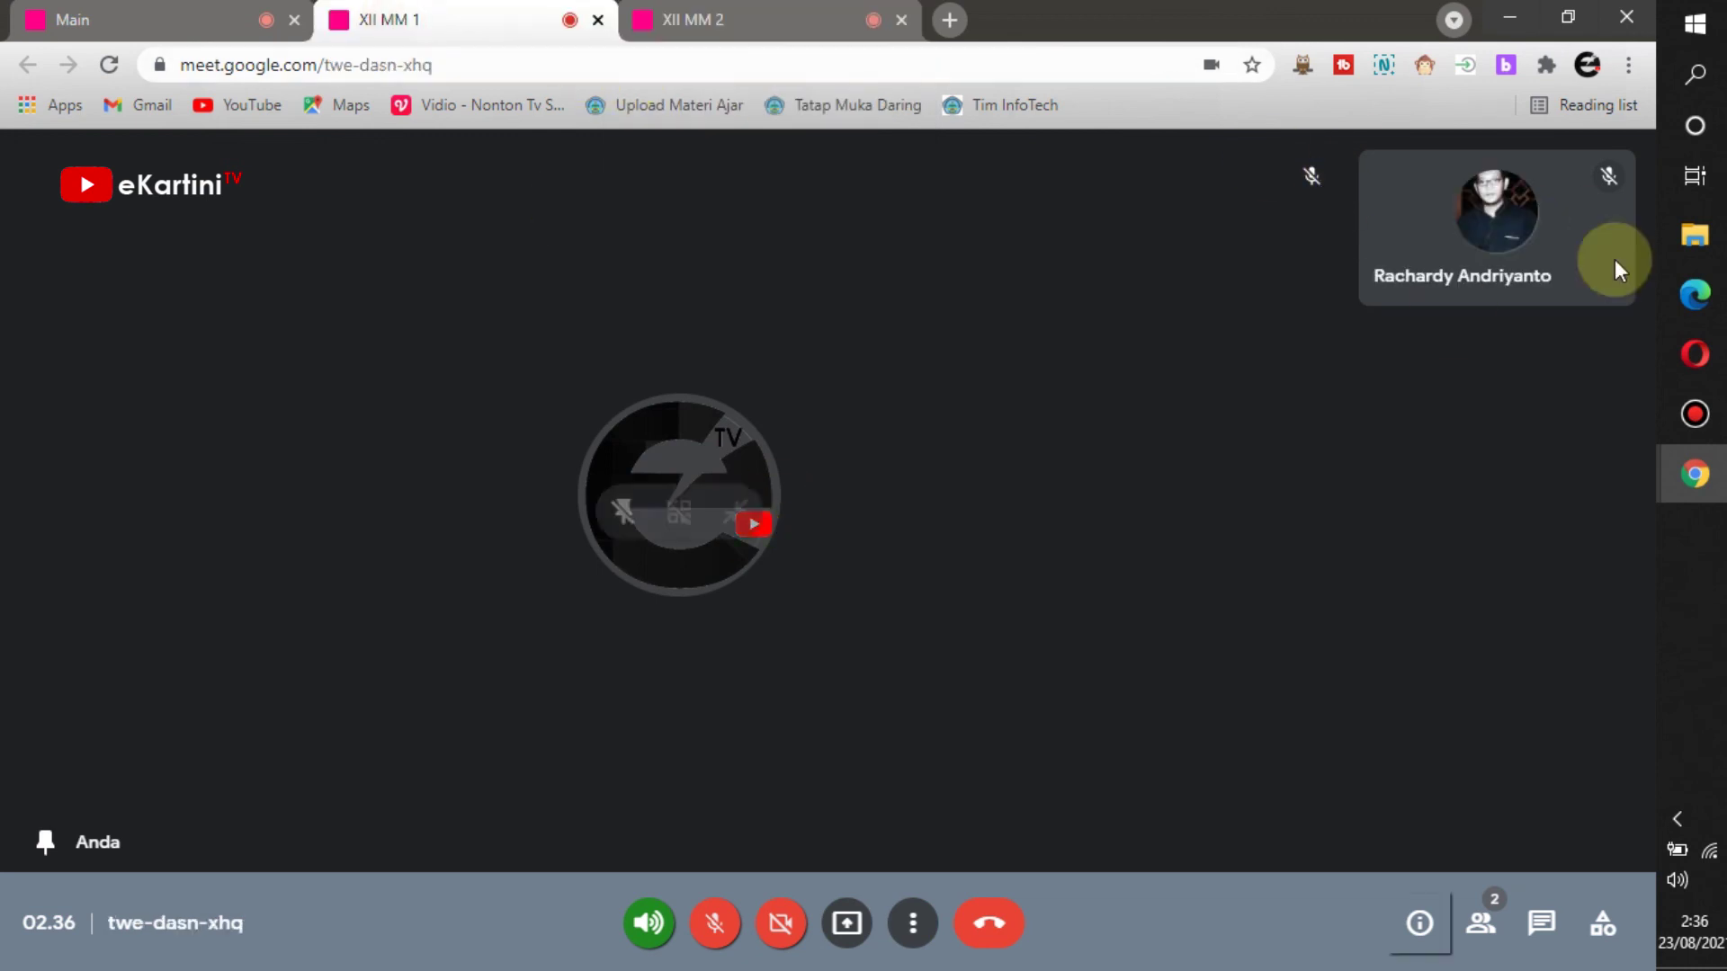
click(728, 23)
click(451, 19)
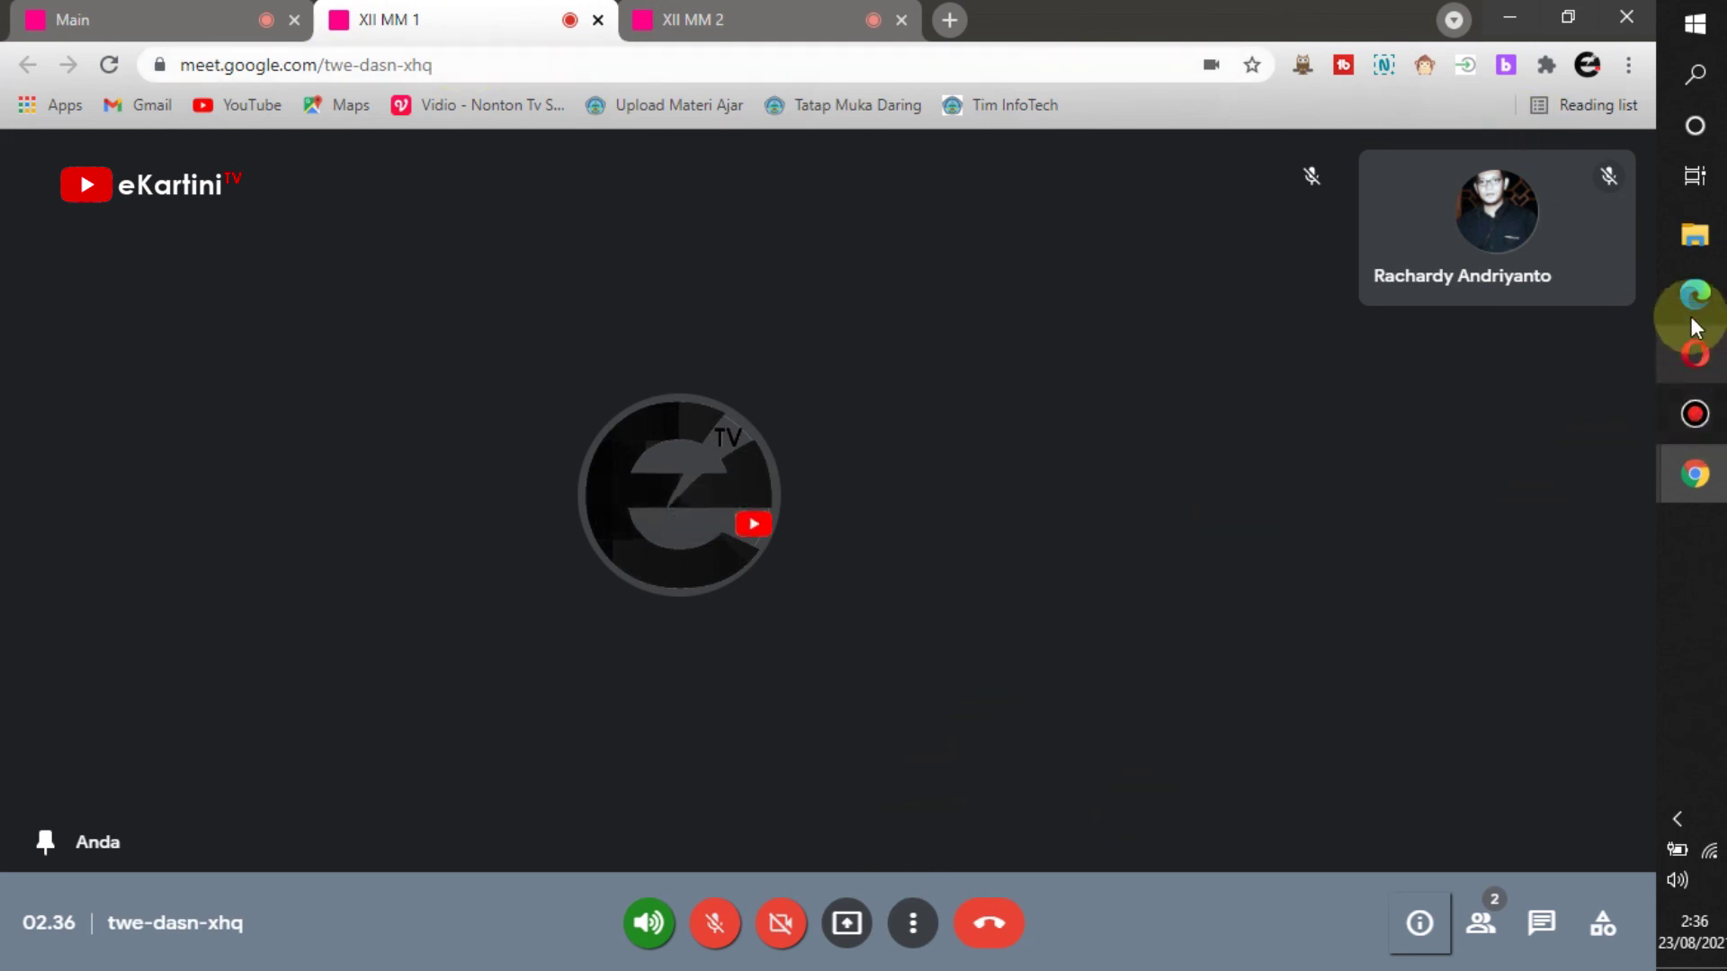
- Show the Breakout Rooms list with Main, XII MM 1 and XII MM 2 and their Meet links
mouse_move(1694, 473)
click(1578, 429)
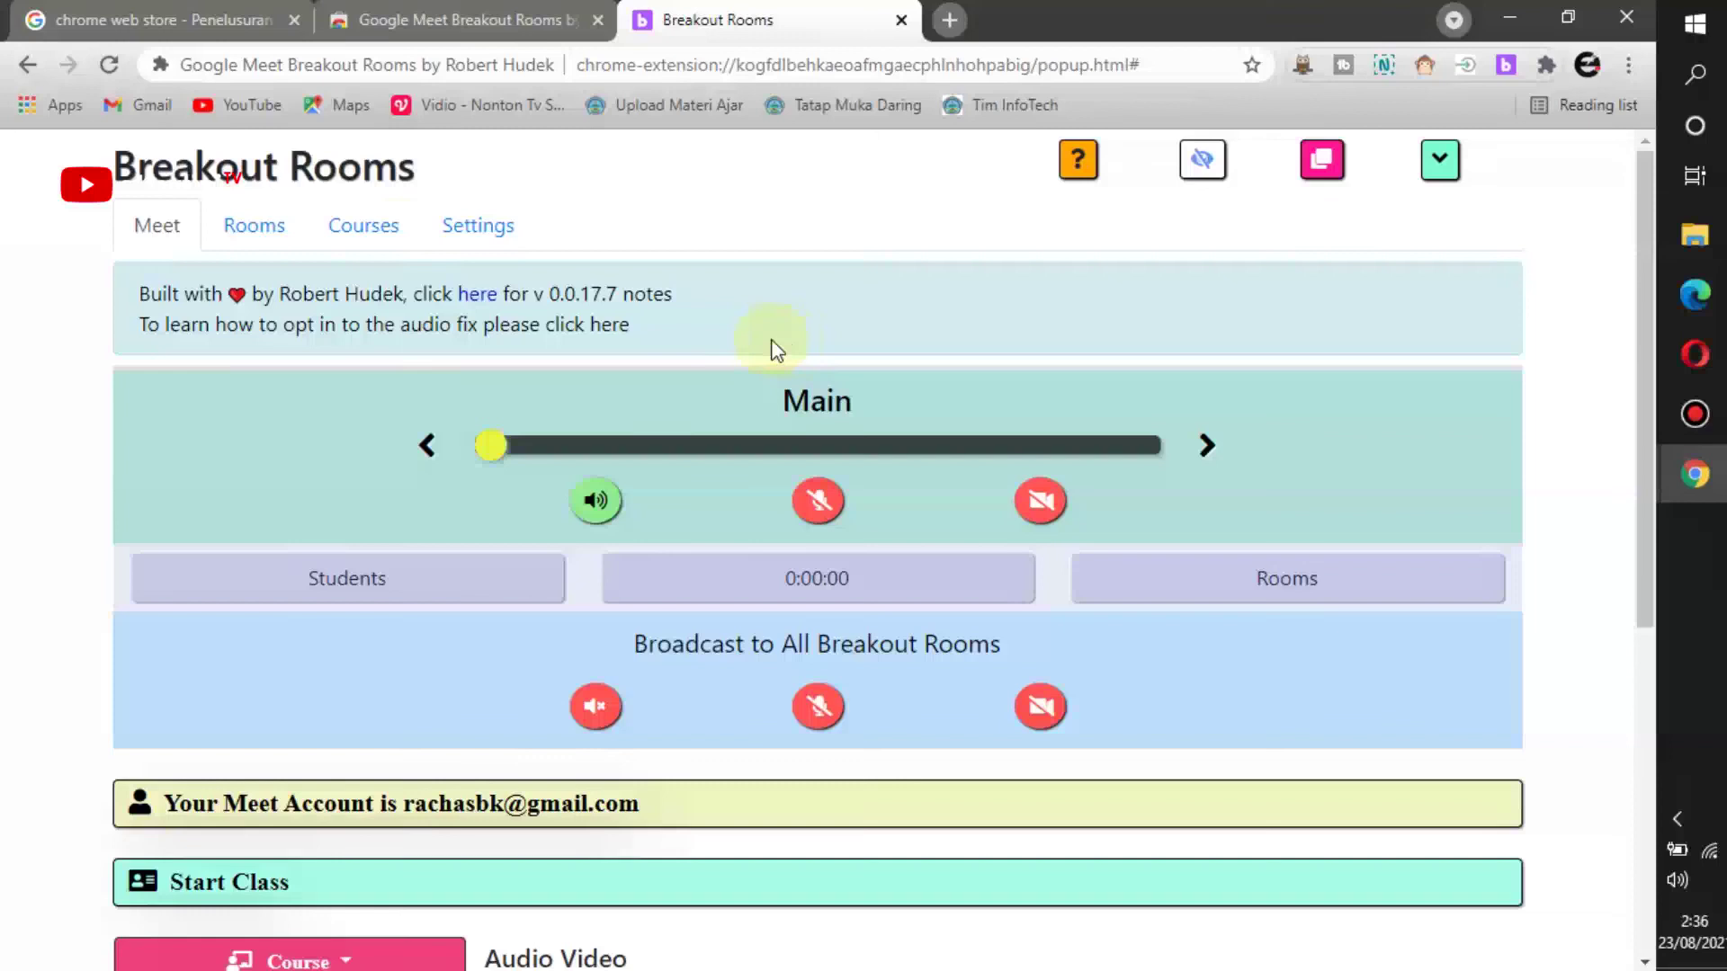
scroll(570, 417, down, 3)
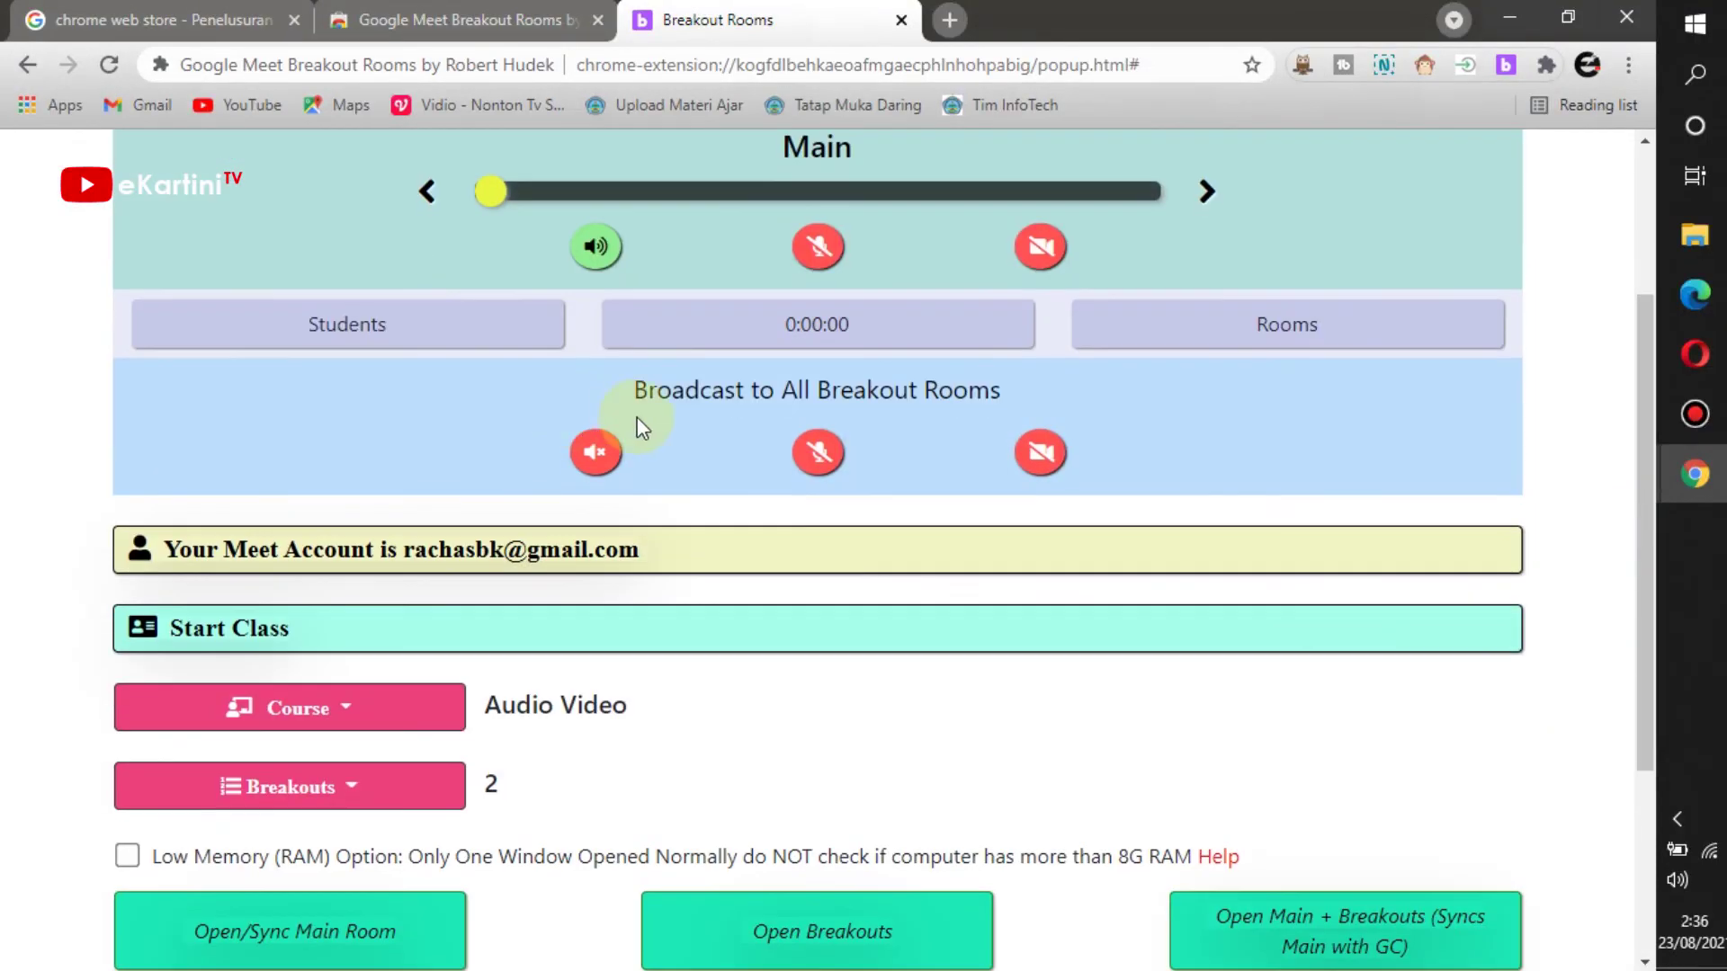
scroll(650, 419, up, 2)
scroll(603, 382, up, 2)
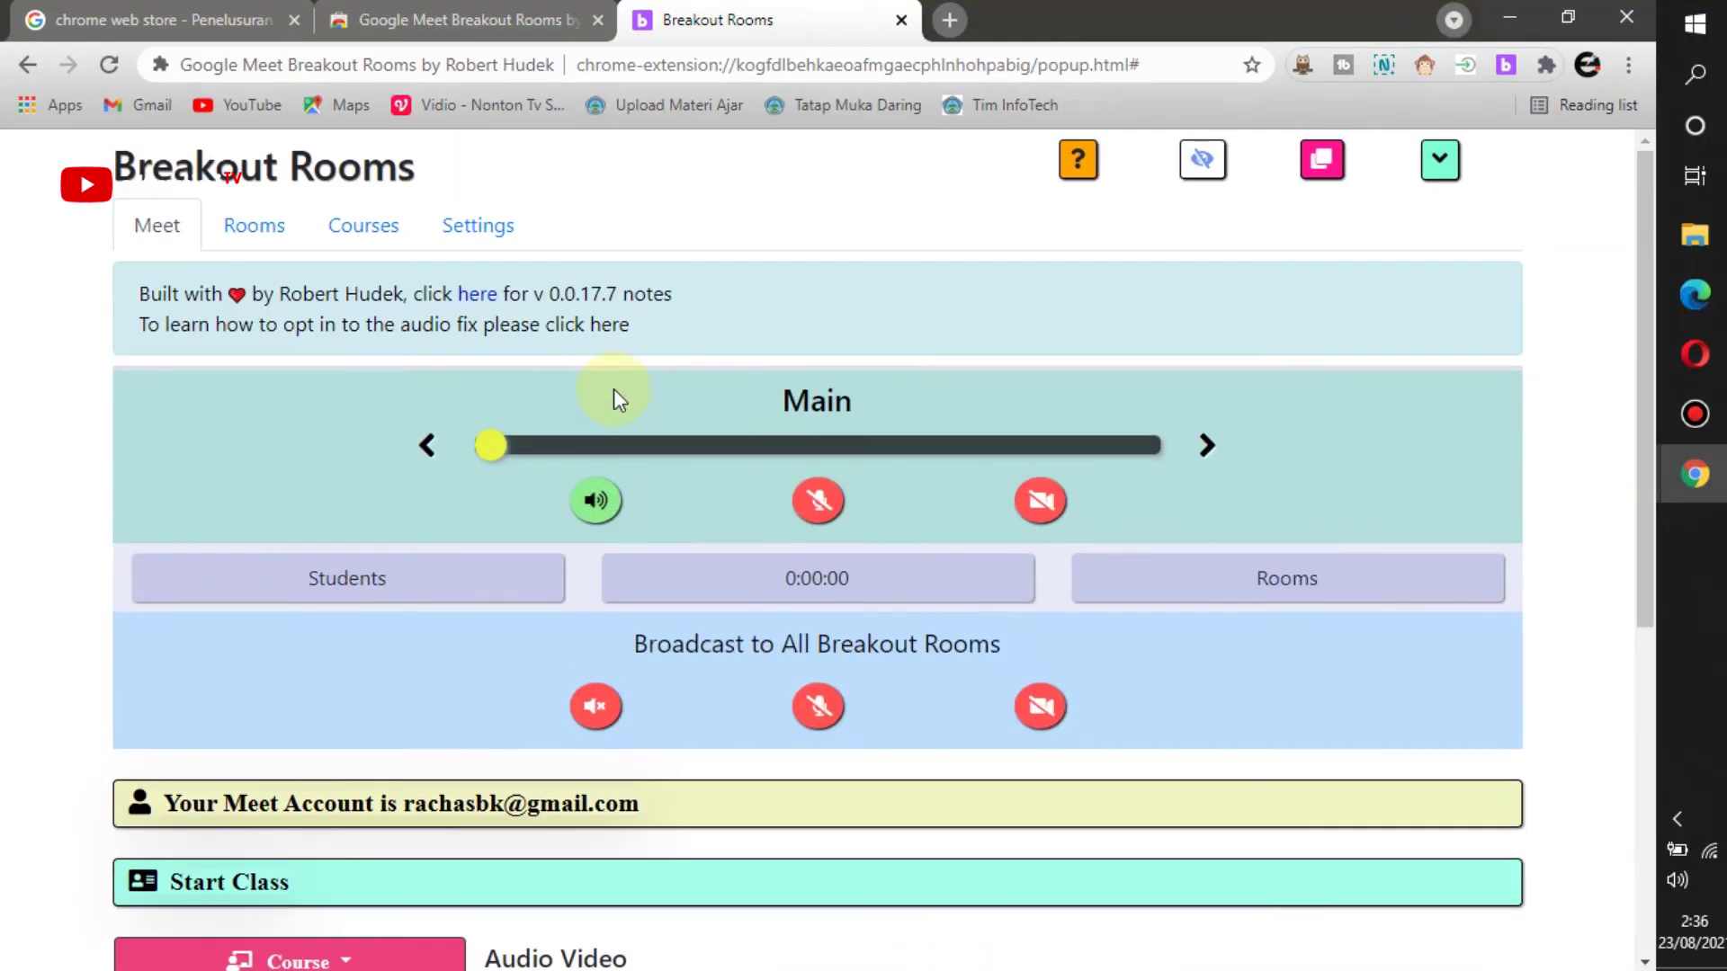
click(259, 228)
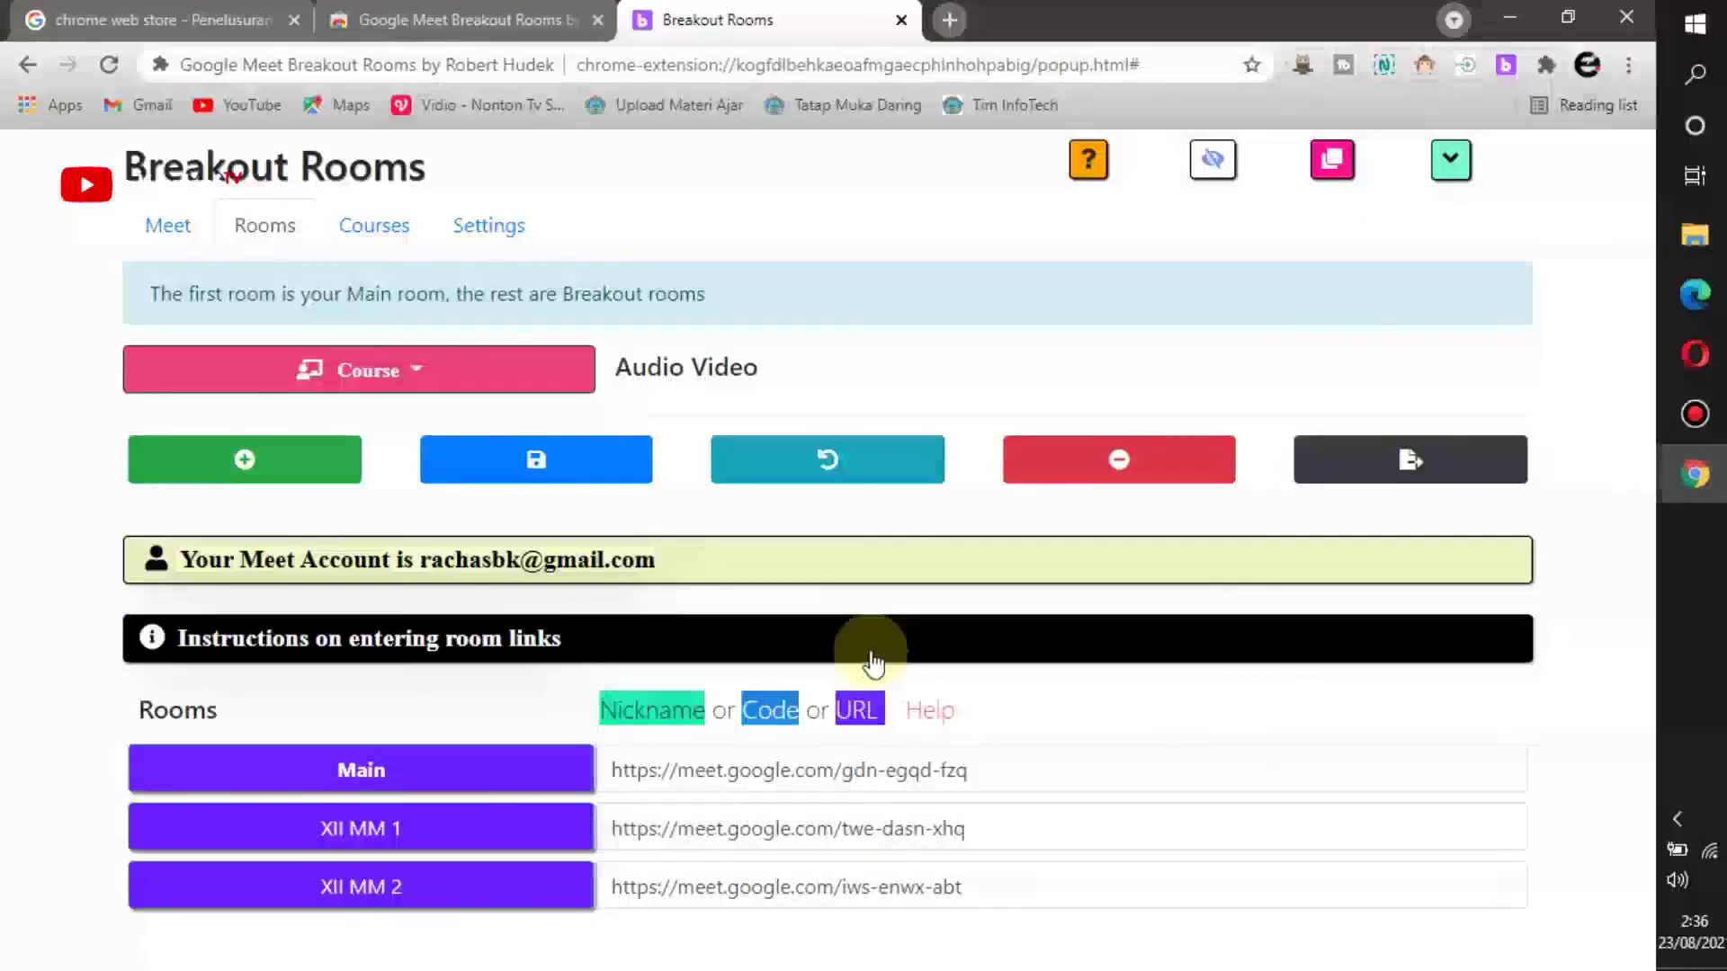